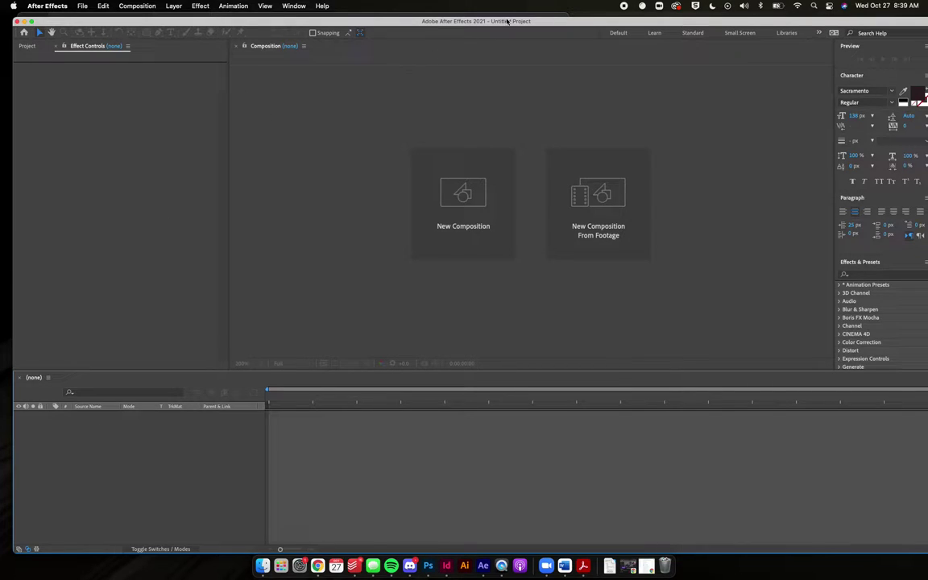
- Create a new composition with the HDTV 1080 29.97 preset and a duration of 0:00:09:02
{"action": "left_click", "coordinate": [486, 222]}
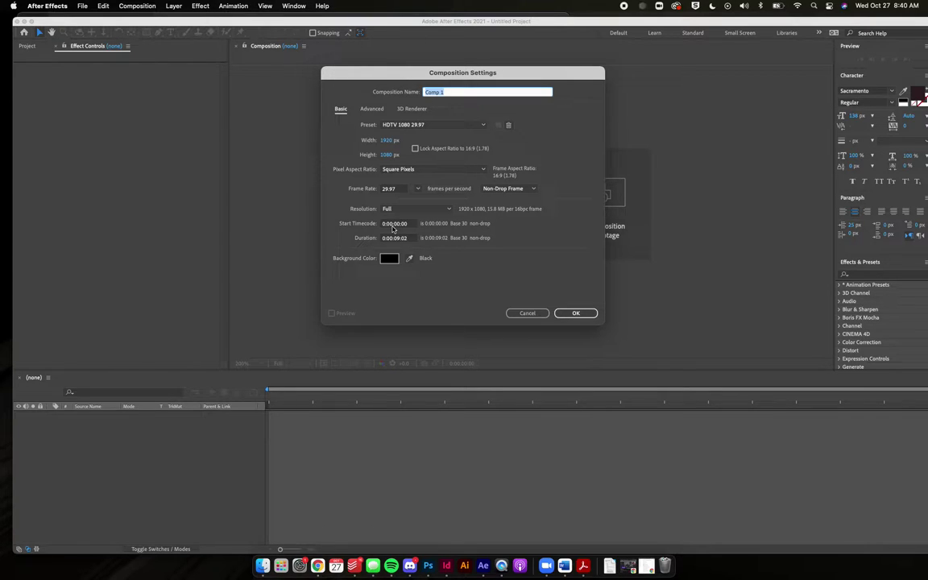
{"action": "left_click", "coordinate": [411, 239]}
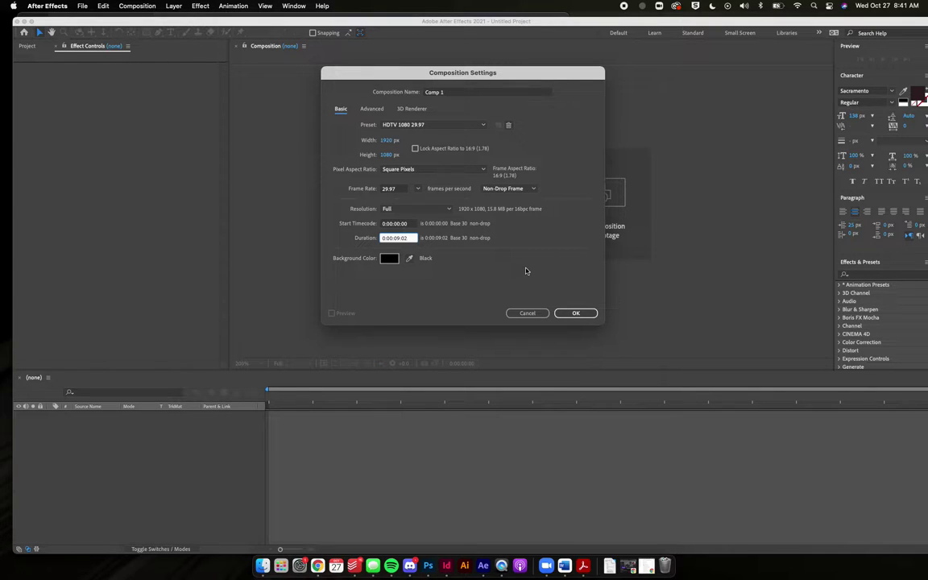
{"action": "left_click", "coordinate": [407, 124]}
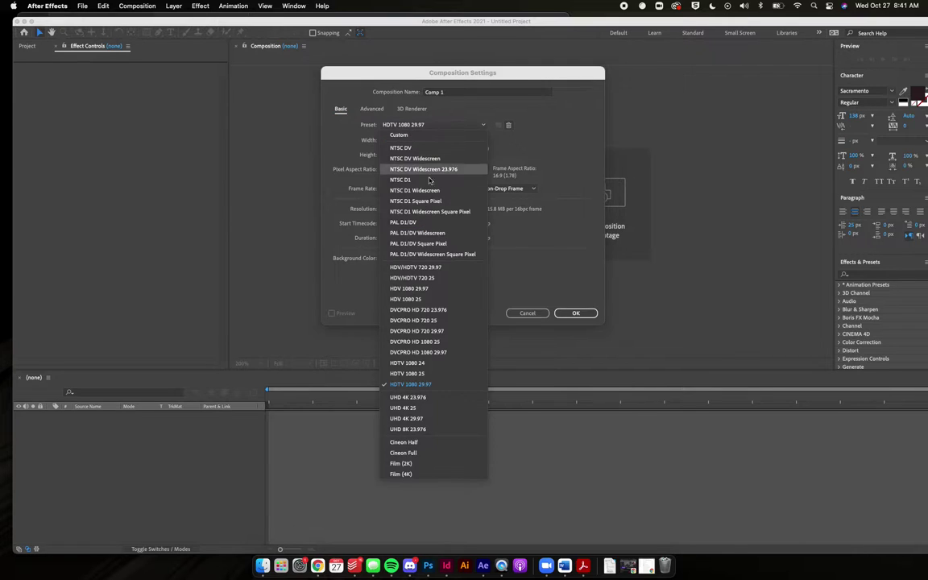
{"action": "left_click", "coordinate": [412, 385]}
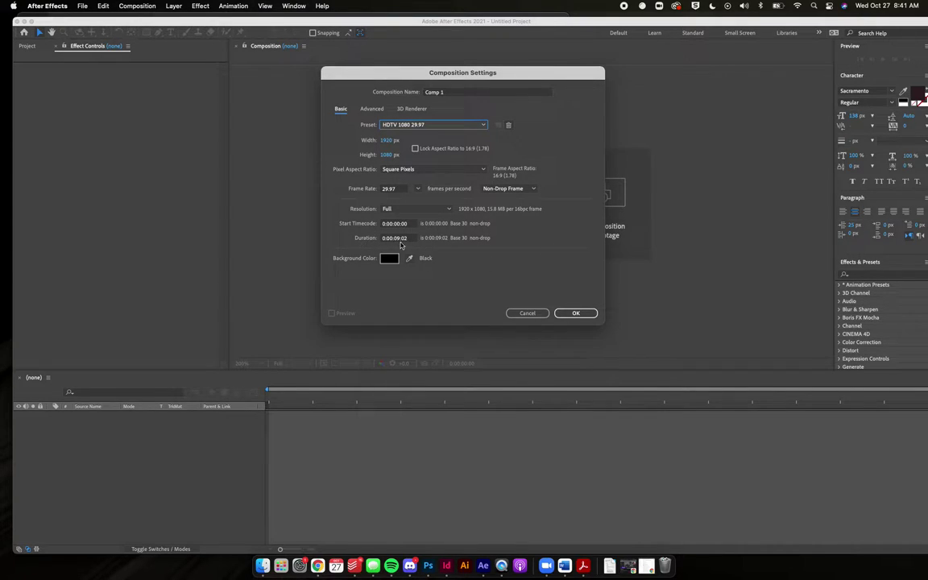
{"action": "left_click", "coordinate": [401, 239]}
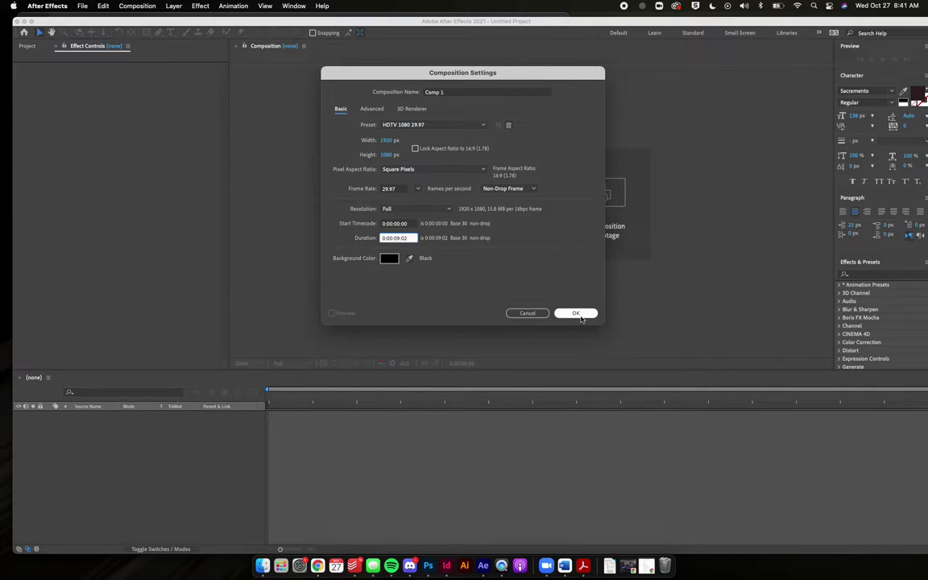
{"action": "left_click", "coordinate": [576, 313]}
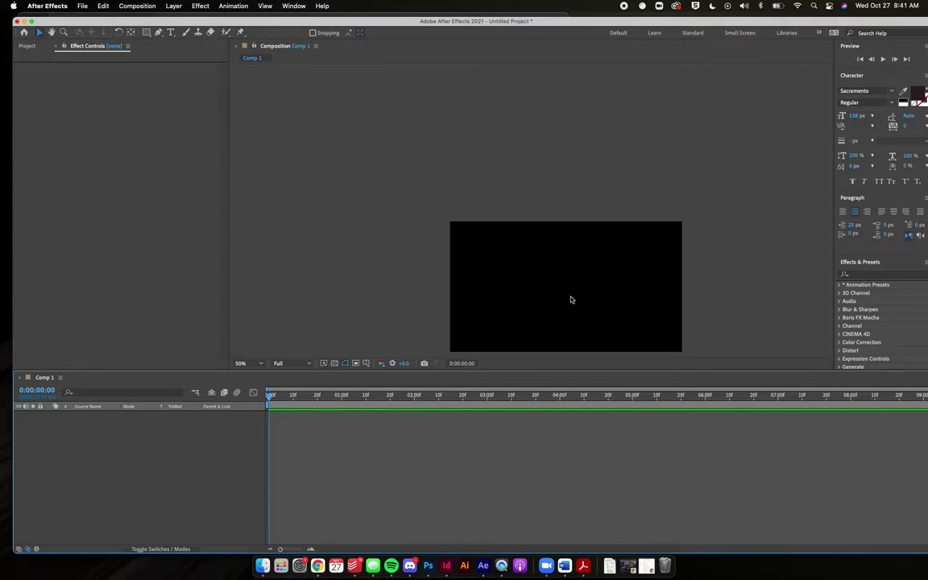
- Fit the composition to the viewer and show the project's item list
{"action": "left_click", "coordinate": [254, 364]}
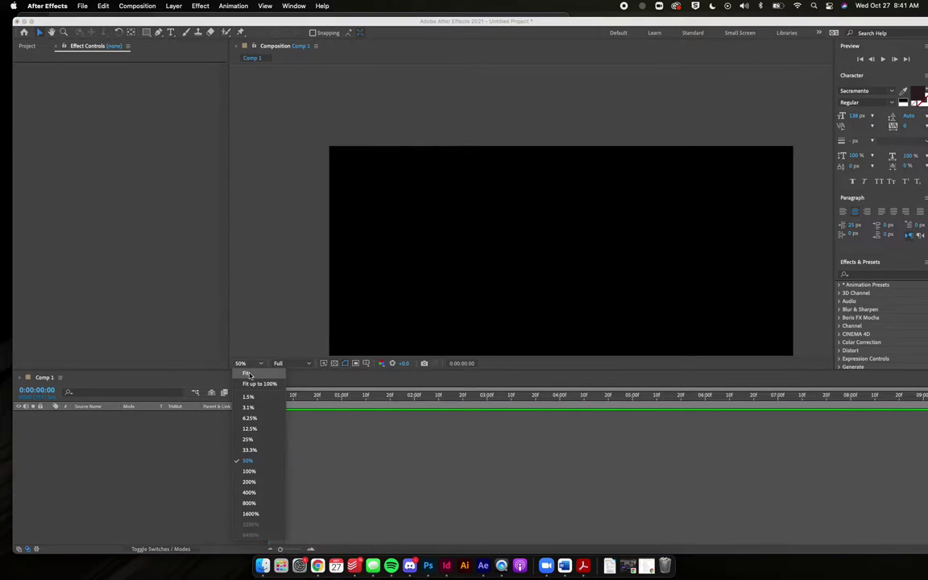
{"action": "left_click", "coordinate": [229, 337]}
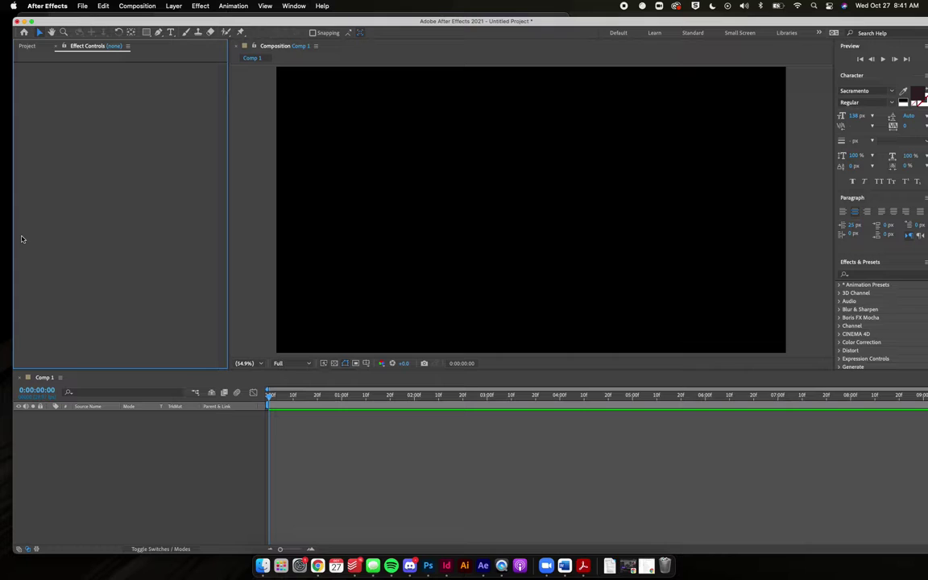
{"action": "left_click", "coordinate": [28, 46]}
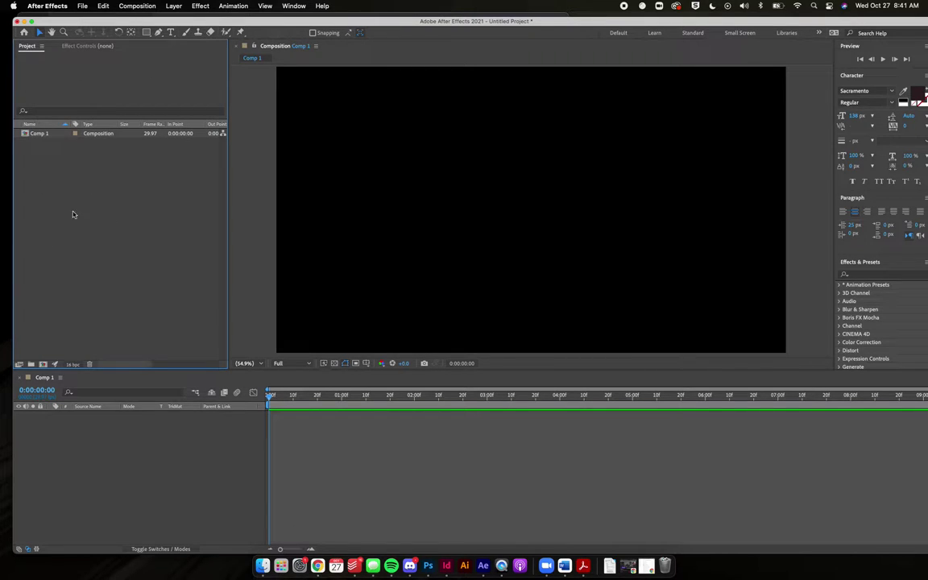
- Start a file import into the project
{"action": "left_click", "coordinate": [316, 567]}
{"action": "right_click", "coordinate": [114, 211]}
{"action": "mouse_move", "coordinate": [161, 260]}
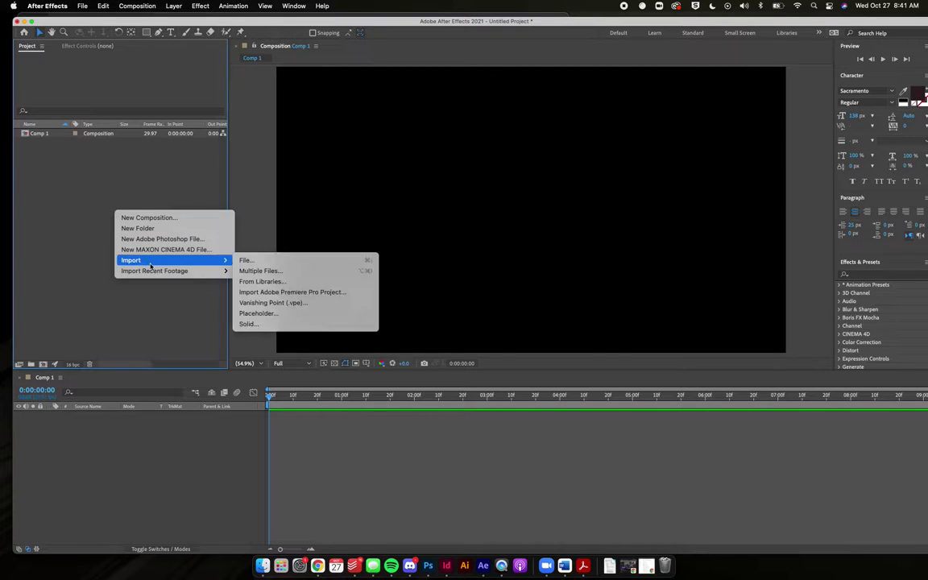
{"action": "left_click", "coordinate": [279, 254]}
{"action": "right_click", "coordinate": [150, 224]}
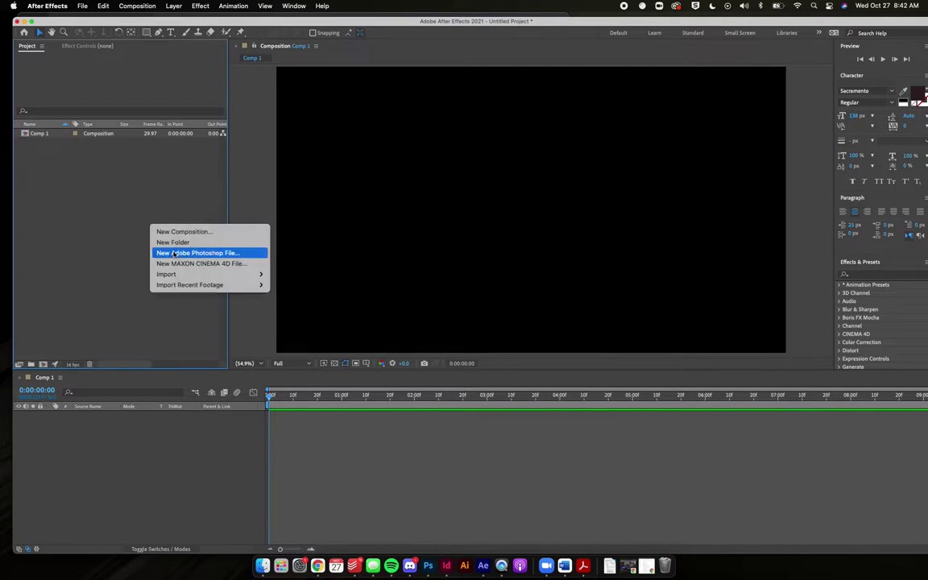
{"action": "mouse_move", "coordinate": [183, 275]}
{"action": "left_click", "coordinate": [290, 274]}
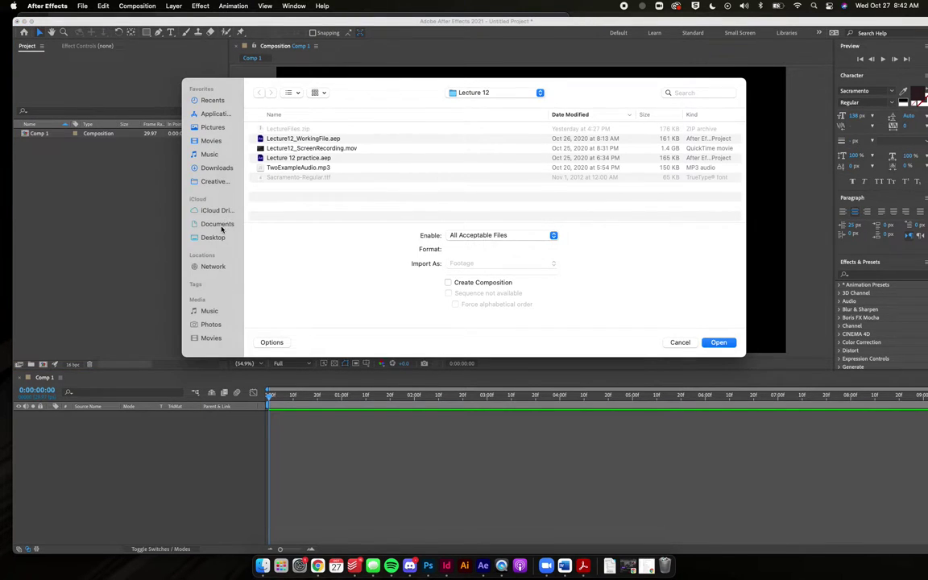
- Browse the Documents folder to the lecture folders inside the GRC 455 course folder
{"action": "left_click", "coordinate": [216, 224]}
{"action": "scroll", "coordinate": [316, 170], "scroll_direction": "down", "scroll_amount": 15}
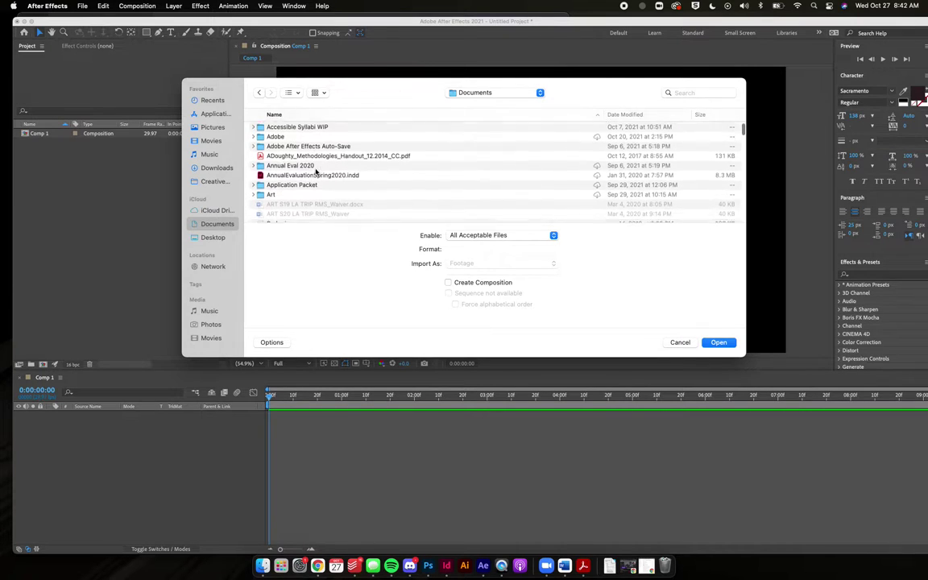
{"action": "scroll", "coordinate": [316, 171], "scroll_direction": "down", "scroll_amount": 15}
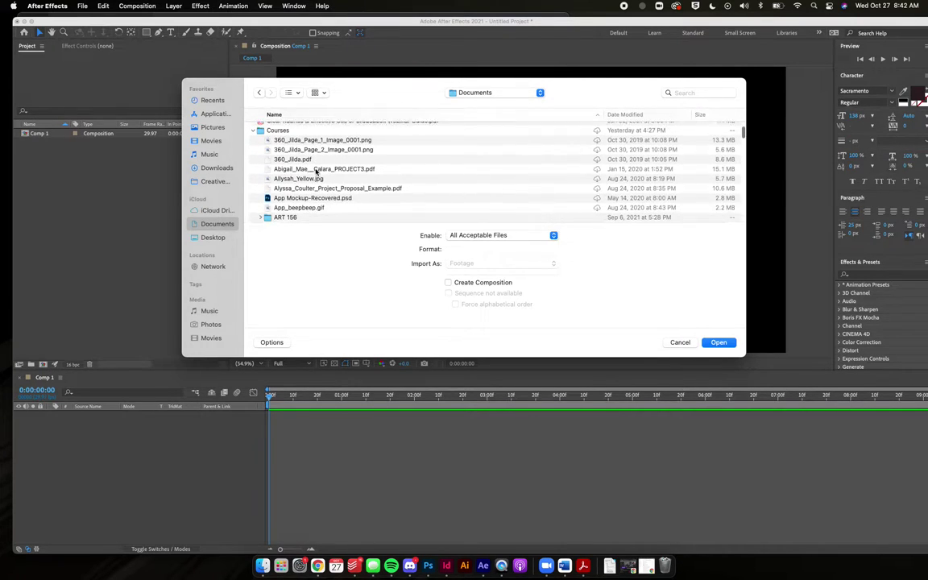
{"action": "scroll", "coordinate": [316, 171], "scroll_direction": "down", "scroll_amount": 10}
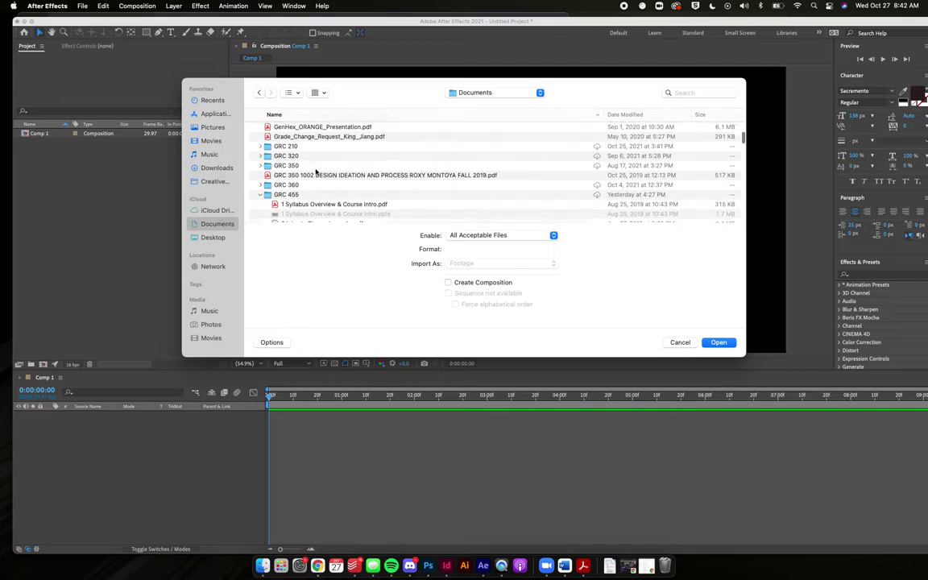
{"action": "scroll", "coordinate": [288, 178], "scroll_direction": "down", "scroll_amount": 15}
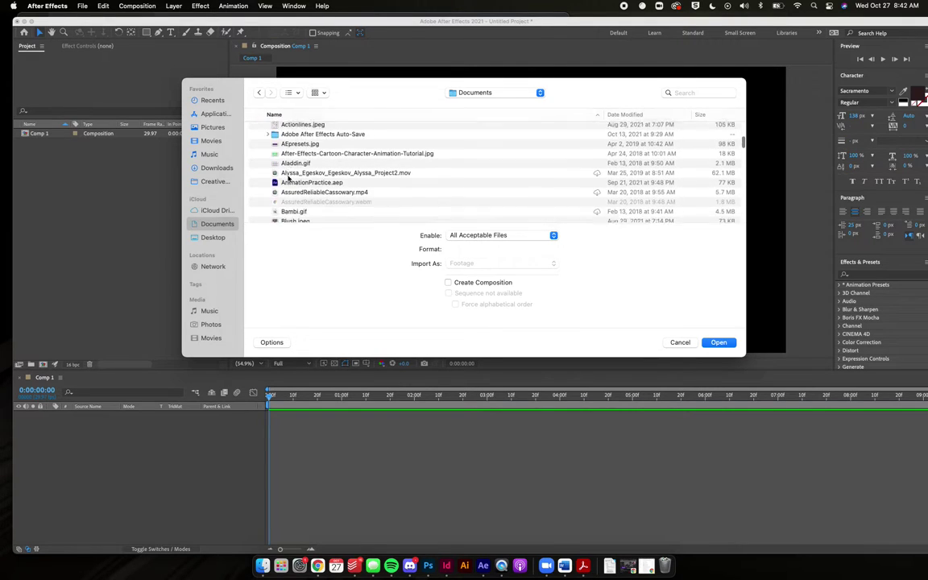
{"action": "scroll", "coordinate": [288, 178], "scroll_direction": "down", "scroll_amount": 15}
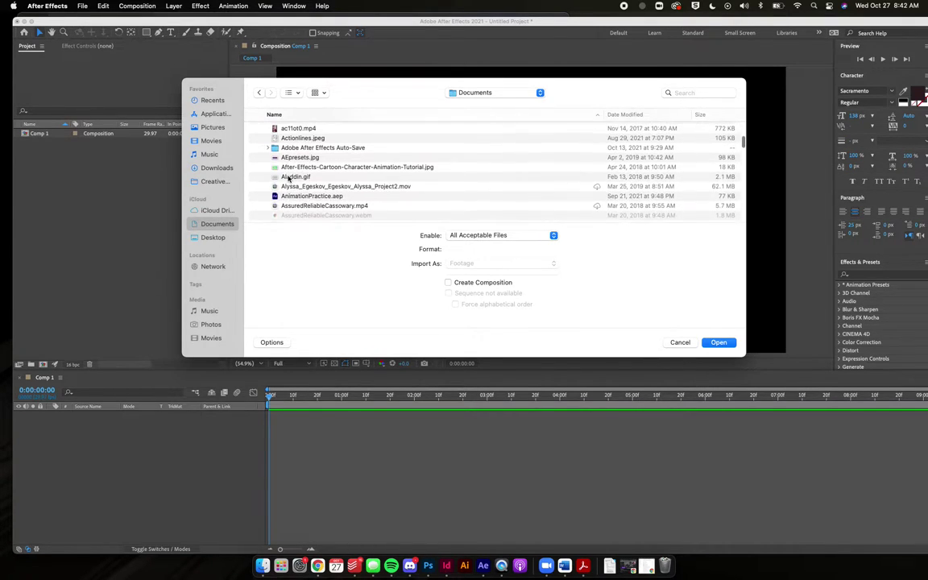
{"action": "scroll", "coordinate": [288, 178], "scroll_direction": "down", "scroll_amount": 15}
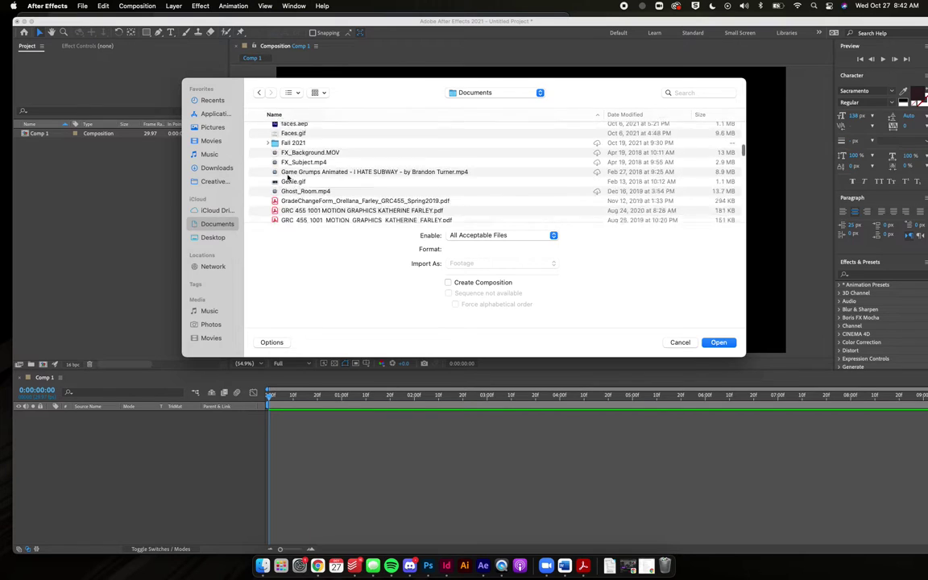
{"action": "scroll", "coordinate": [288, 178], "scroll_direction": "down", "scroll_amount": 15}
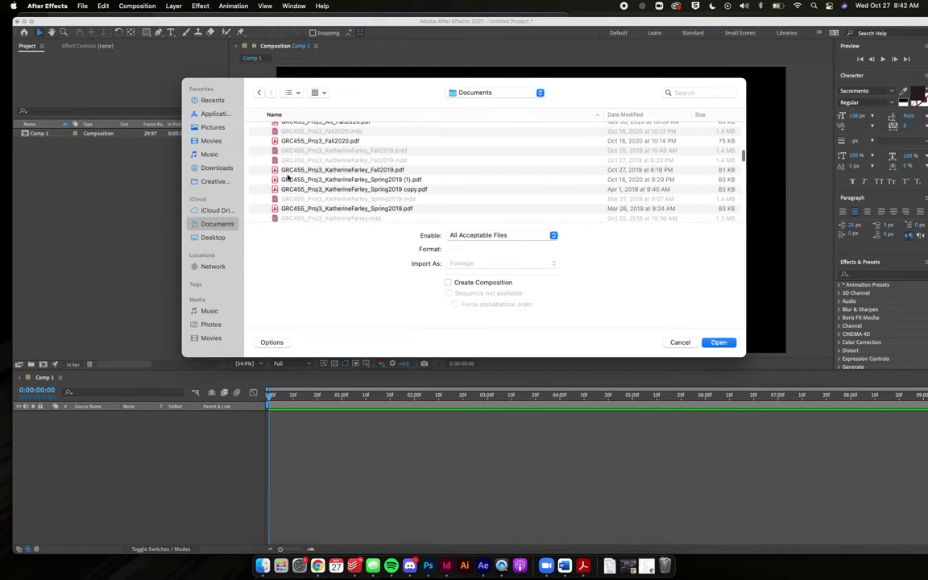
{"action": "scroll", "coordinate": [287, 178], "scroll_direction": "up", "scroll_amount": 5}
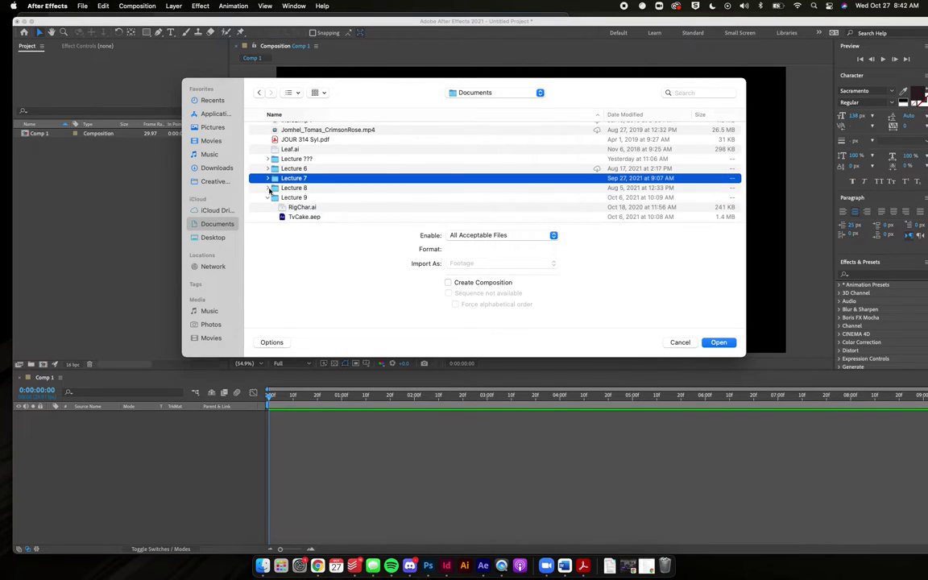
{"action": "scroll", "coordinate": [271, 190], "scroll_direction": "down", "scroll_amount": 3}
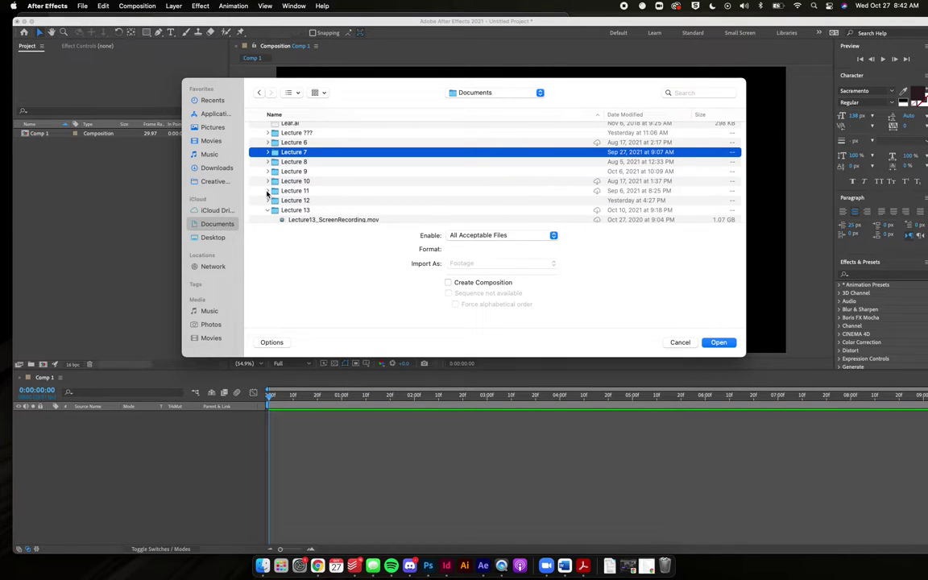
- Import TwoExampleAudio.mp3 from the Lecture 12 folder into the project
{"action": "left_click", "coordinate": [269, 190]}
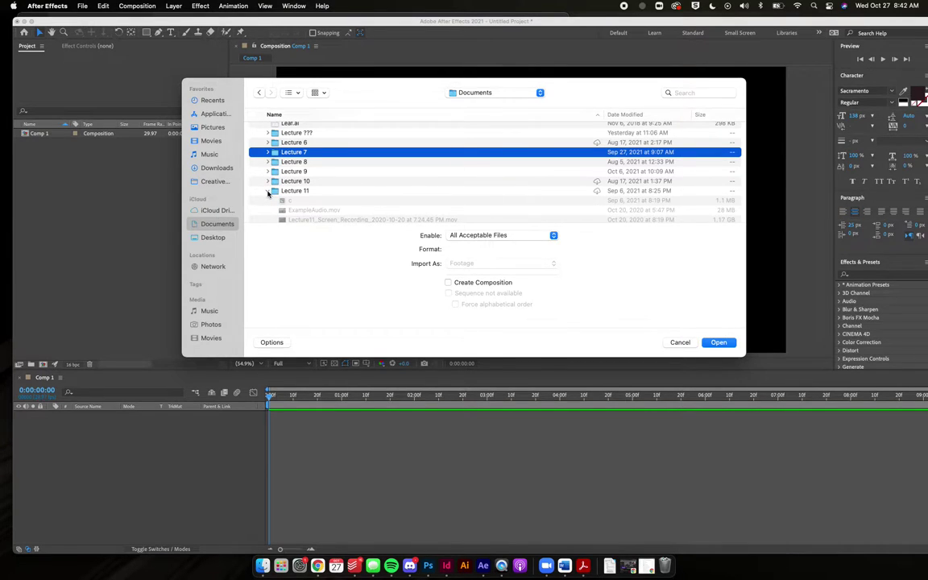
{"action": "left_click", "coordinate": [269, 192]}
{"action": "left_click", "coordinate": [269, 200]}
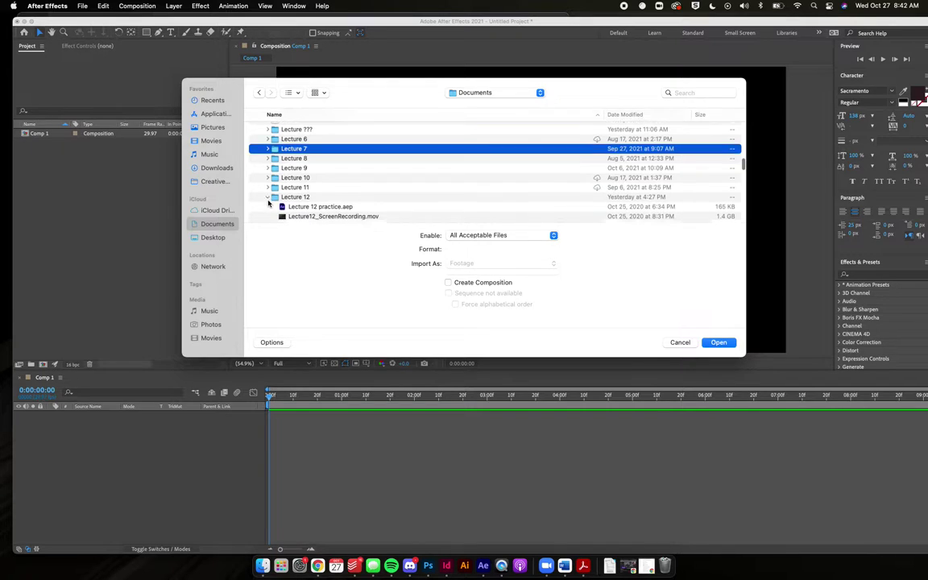
{"action": "scroll", "coordinate": [268, 204], "scroll_direction": "down", "scroll_amount": 3}
{"action": "left_click", "coordinate": [268, 204]}
{"action": "left_click", "coordinate": [318, 186]}
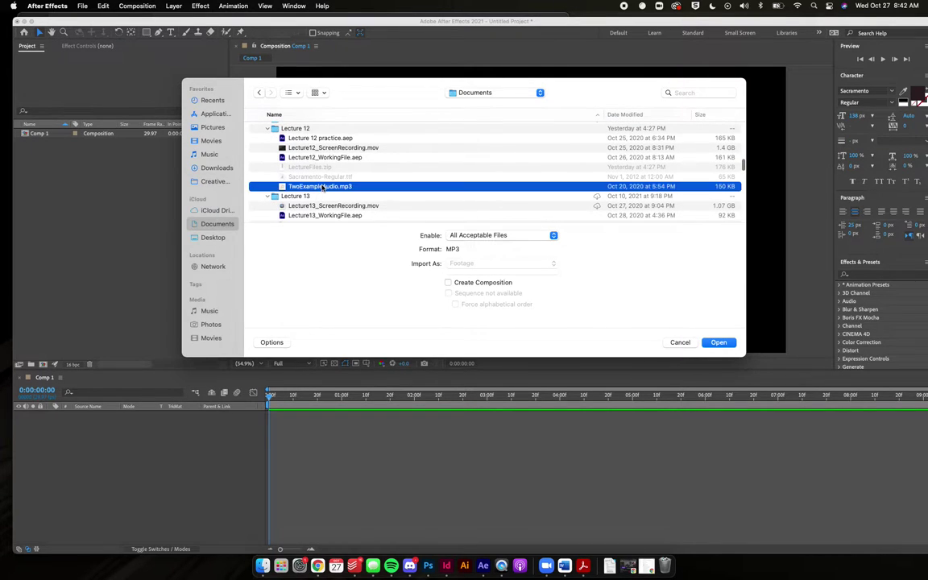
{"action": "left_click", "coordinate": [718, 342]}
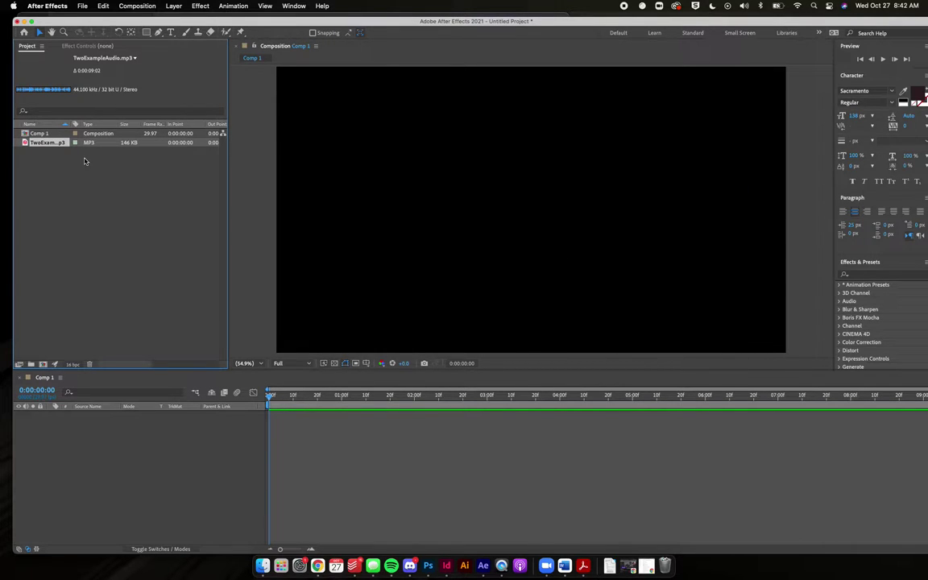
- Add TwoExampleAudio.mp3 to Comp 1 as a layer and reveal its audio waveform
{"action": "left_click_drag", "start_coordinate": [36, 142], "coordinate": [74, 482]}
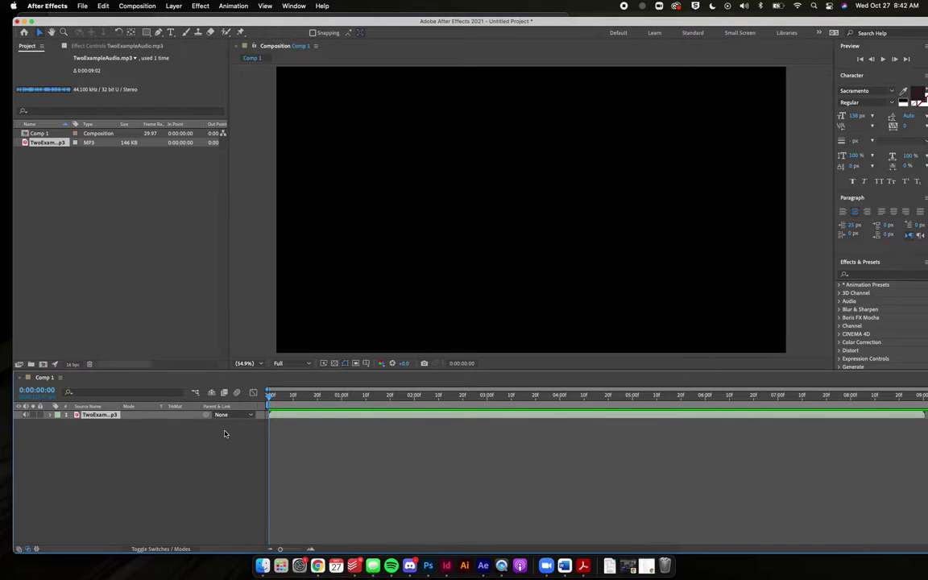
{"action": "key", "text": "l"}
{"action": "key", "text": "l"}
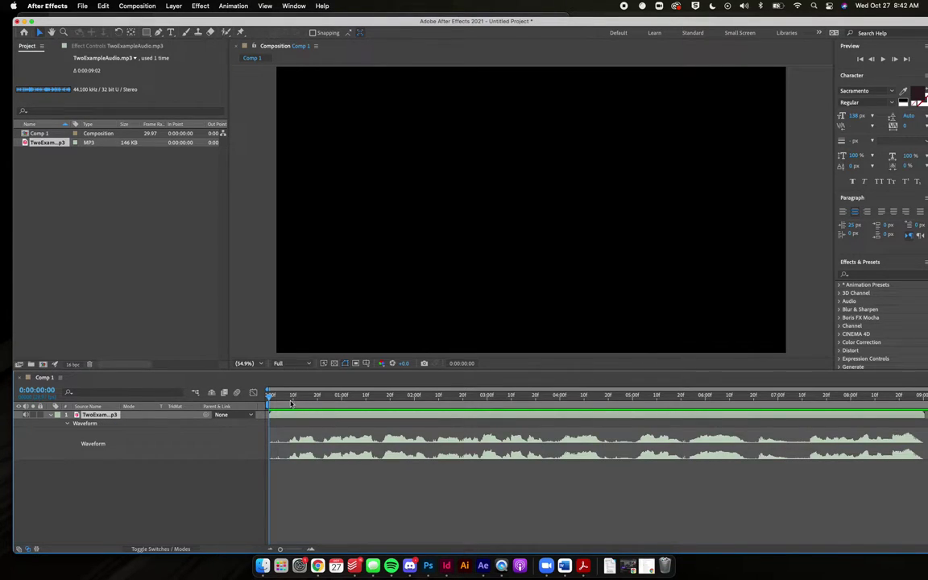
- Preview the audio in the composition and check the class chat in Discord before returning to After Effects
{"action": "key", "text": "space"}
{"action": "key", "text": "space"}
{"action": "left_click", "coordinate": [417, 573]}
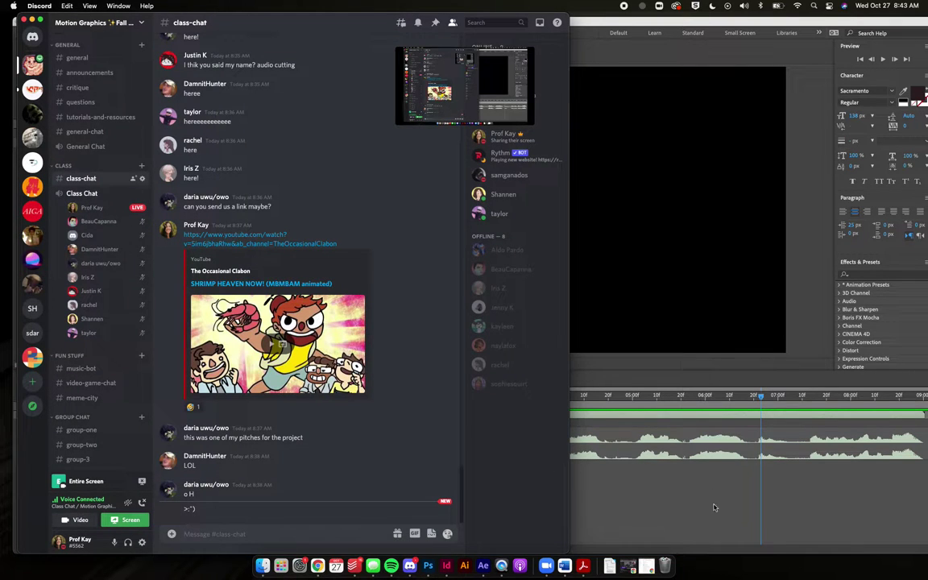
{"action": "left_click", "coordinate": [711, 528]}
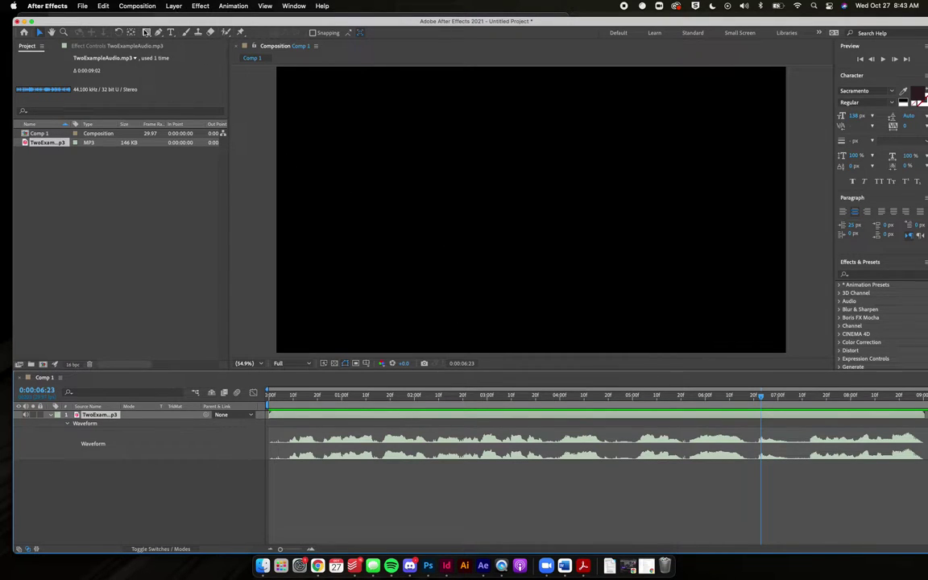
- Create a full-frame rectangle on a new shape layer and set its stroke to none
{"action": "left_click", "coordinate": [208, 498]}
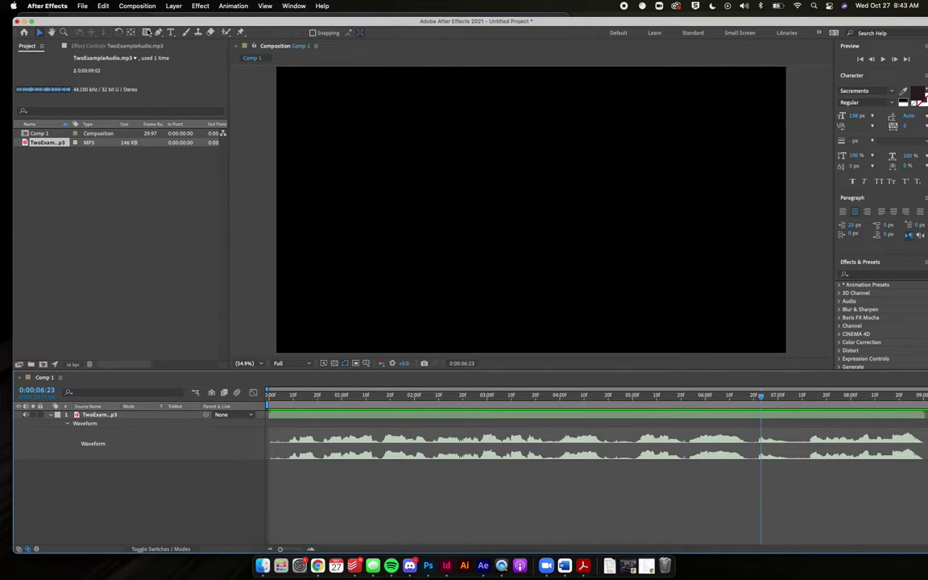
{"action": "double_click", "coordinate": [147, 32]}
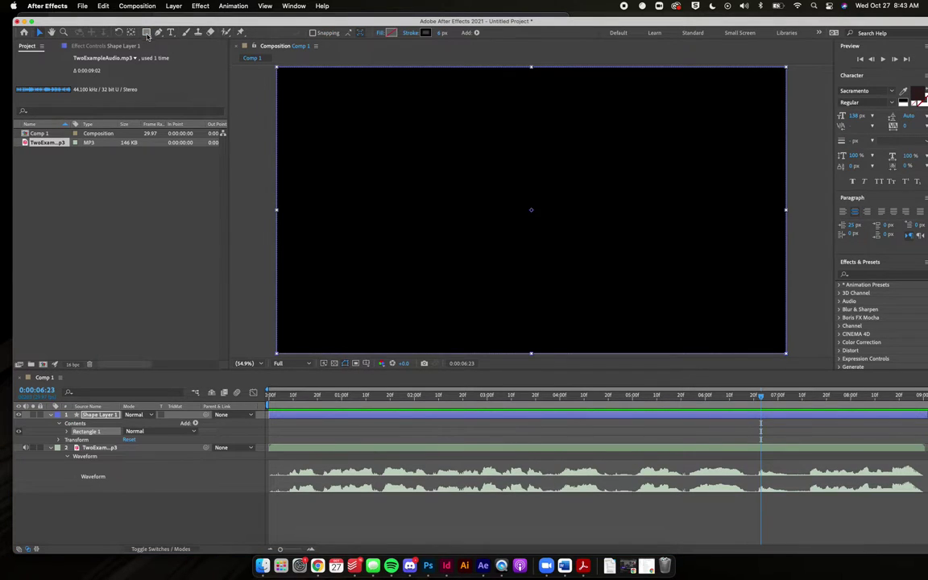
{"action": "left_click", "coordinate": [426, 34]}
{"action": "left_click", "coordinate": [467, 265]}
{"action": "left_click", "coordinate": [410, 32]}
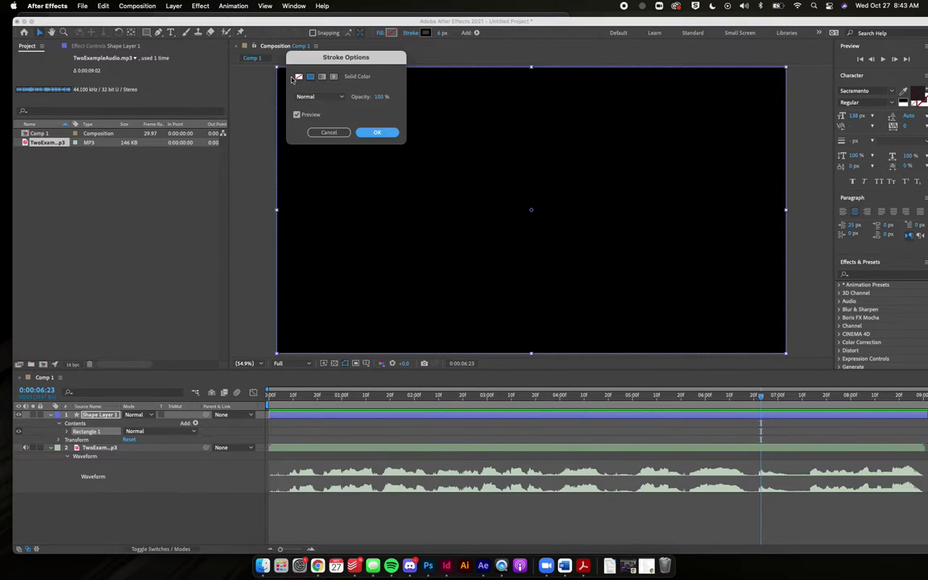
{"action": "left_click", "coordinate": [298, 77]}
{"action": "left_click", "coordinate": [387, 132]}
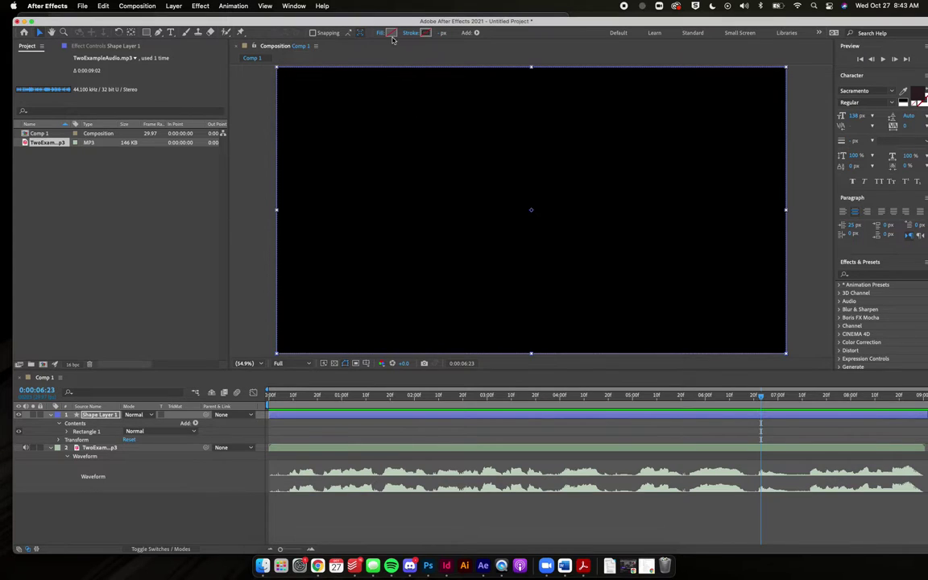
- Set the rectangle's fill to a light pink, EEA5AC
{"action": "left_click", "coordinate": [391, 33]}
{"action": "left_click", "coordinate": [395, 301]}
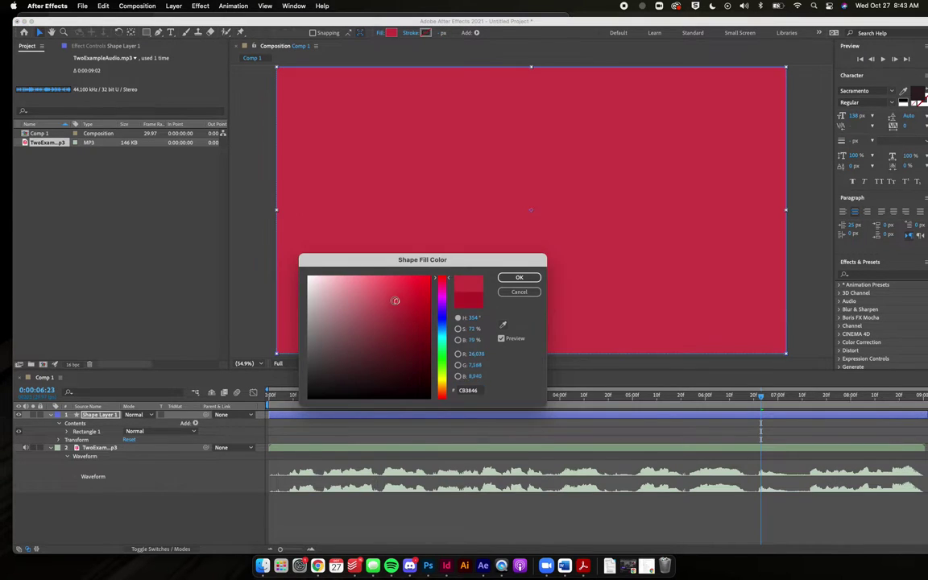
{"action": "left_click_drag", "start_coordinate": [389, 302], "coordinate": [345, 284]}
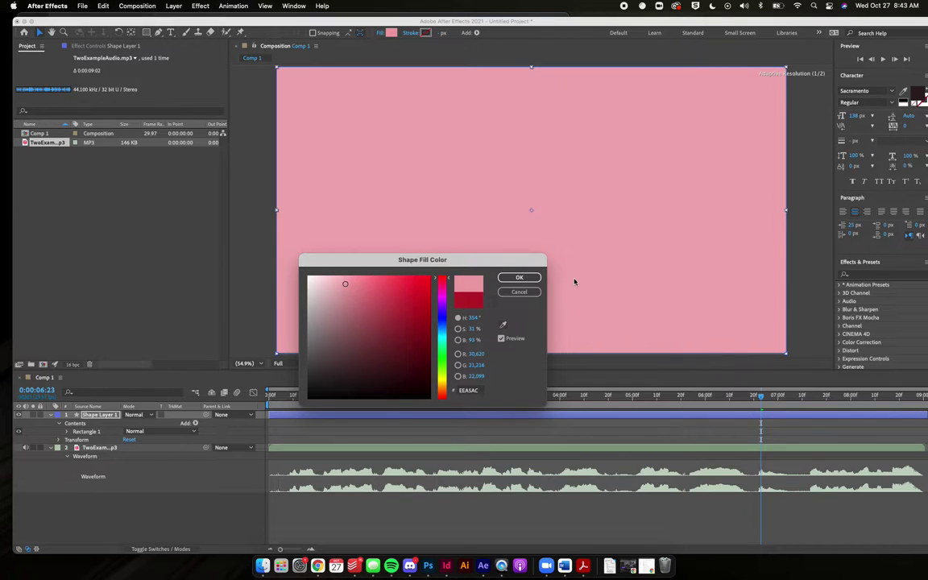
{"action": "left_click", "coordinate": [525, 277]}
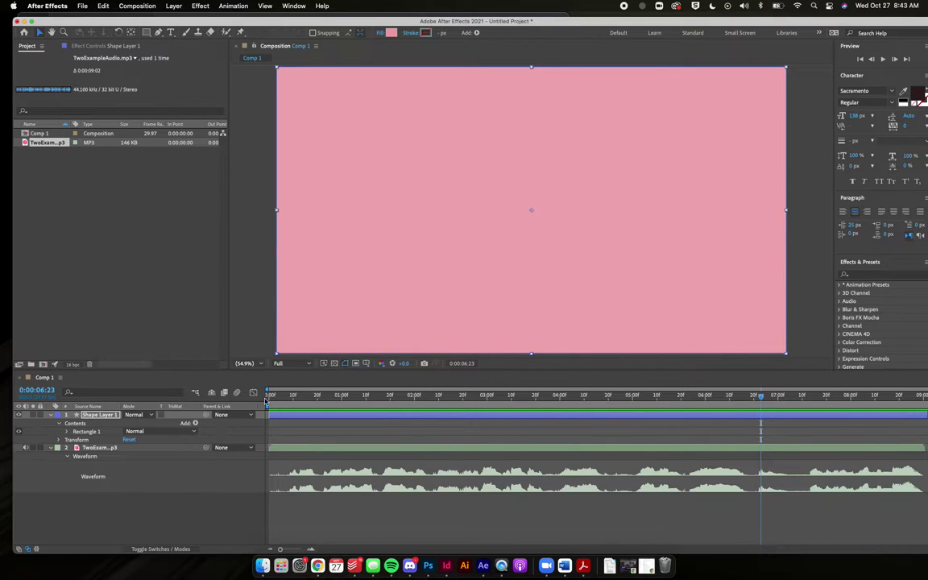
- Check the class chat in Discord for new messages and return to After Effects
{"action": "left_click", "coordinate": [410, 566]}
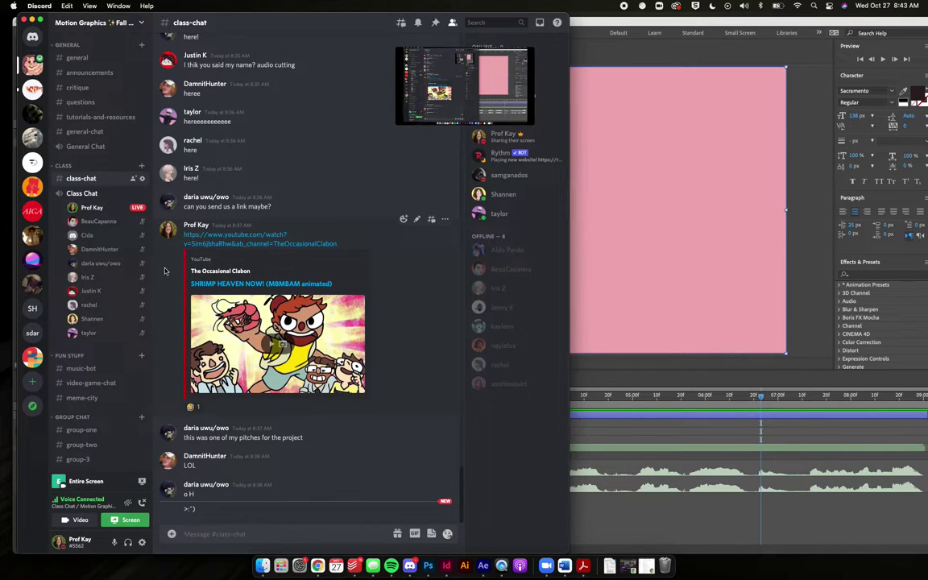
{"action": "left_click", "coordinate": [575, 477]}
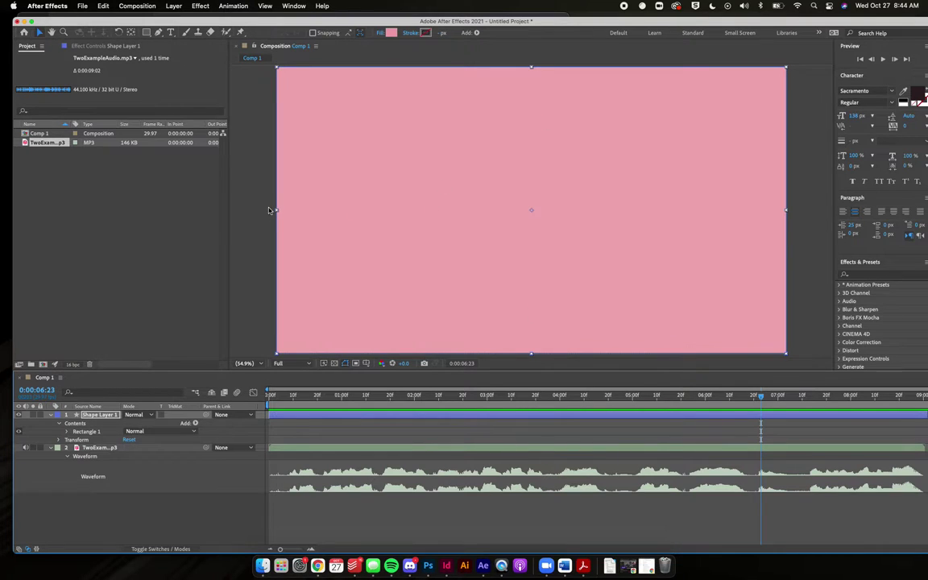
- Lock Shape Layer 1 and collapse its properties, keeping only the audio layer's waveform revealed in the timeline
{"action": "left_click", "coordinate": [39, 415]}
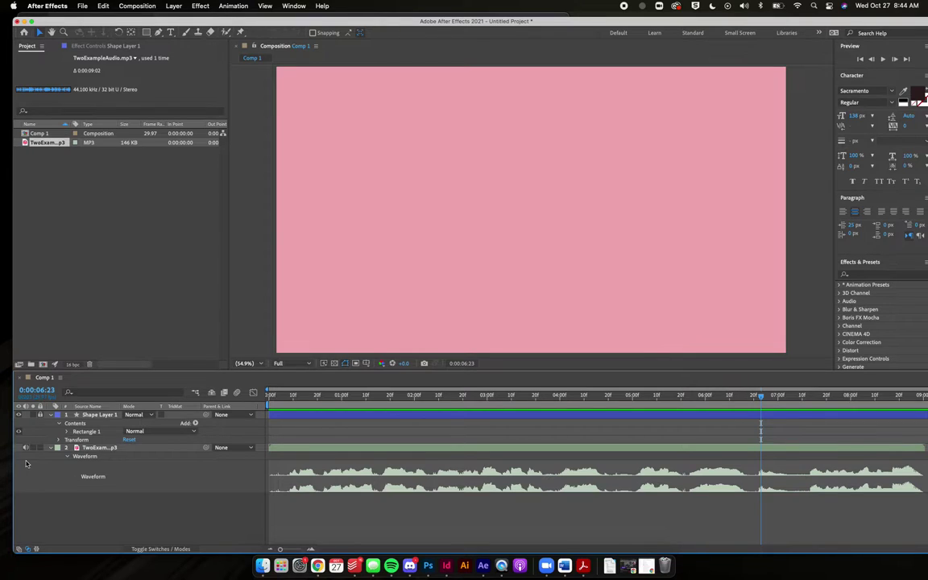
{"action": "left_click", "coordinate": [52, 448]}
{"action": "left_click", "coordinate": [51, 415]}
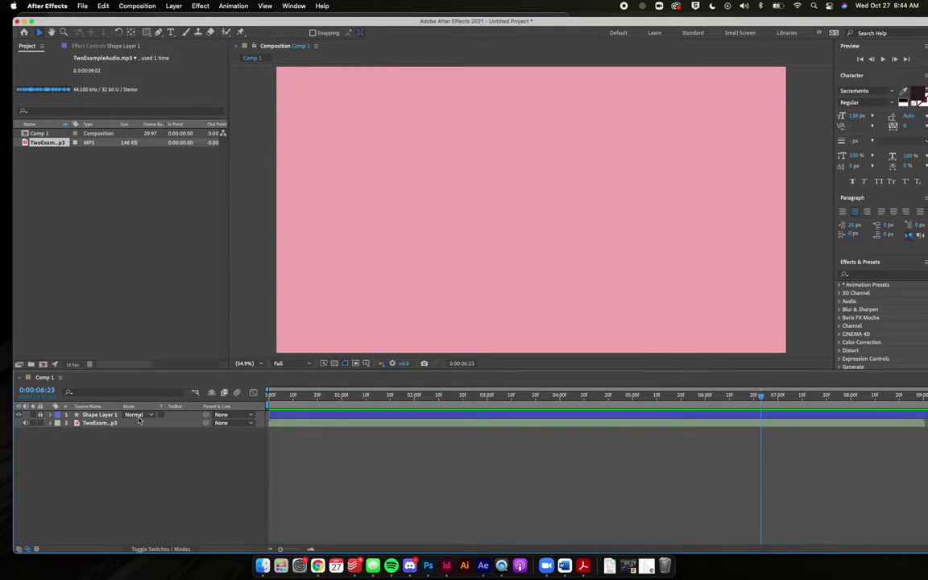
{"action": "left_click_drag", "start_coordinate": [592, 396], "coordinate": [554, 396]}
{"action": "key", "text": "l"}
{"action": "key", "text": "l"}
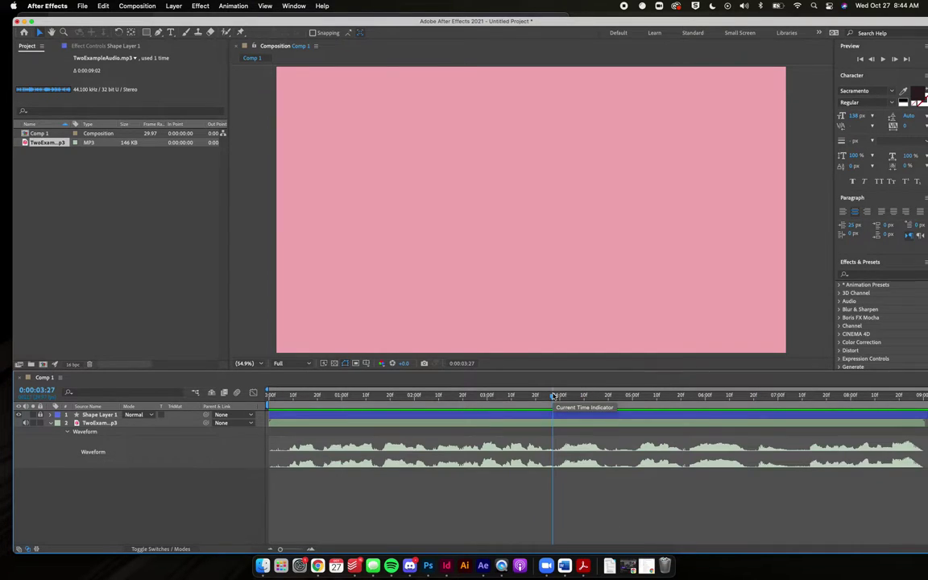
- Scrub and play the audio between about 4 and 6 seconds to locate where each spoken word starts
{"action": "left_click_drag", "start_coordinate": [554, 396], "coordinate": [697, 403]}
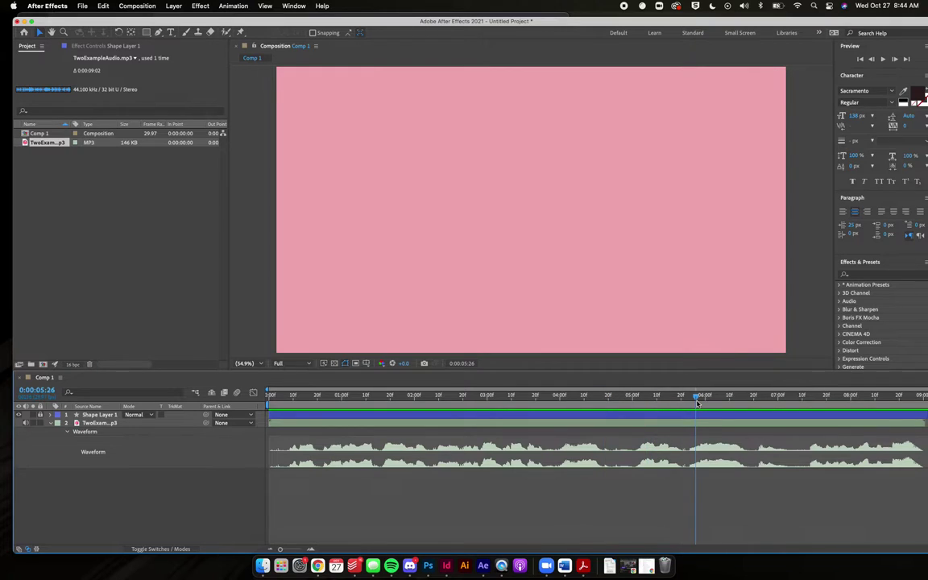
{"action": "left_click", "coordinate": [552, 395]}
{"action": "key", "text": "space"}
{"action": "key", "text": "space"}
{"action": "left_click", "coordinate": [554, 397]}
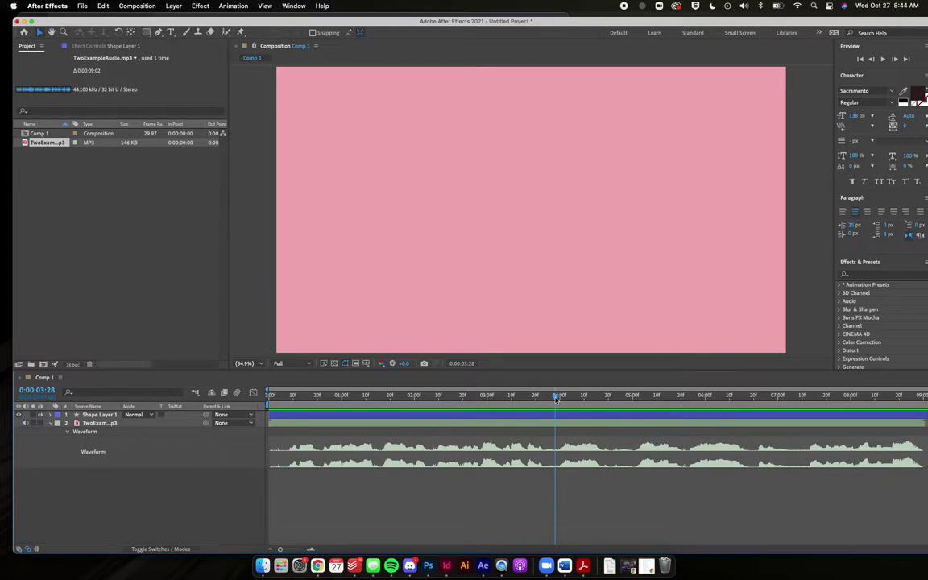
- Add a layer marker at 0:00:03:29 on the TwoExampleAudio.mp3 layer with the comment "Shrimp"
{"action": "left_click_drag", "start_coordinate": [555, 397], "coordinate": [559, 398]}
{"action": "left_click", "coordinate": [561, 427]}
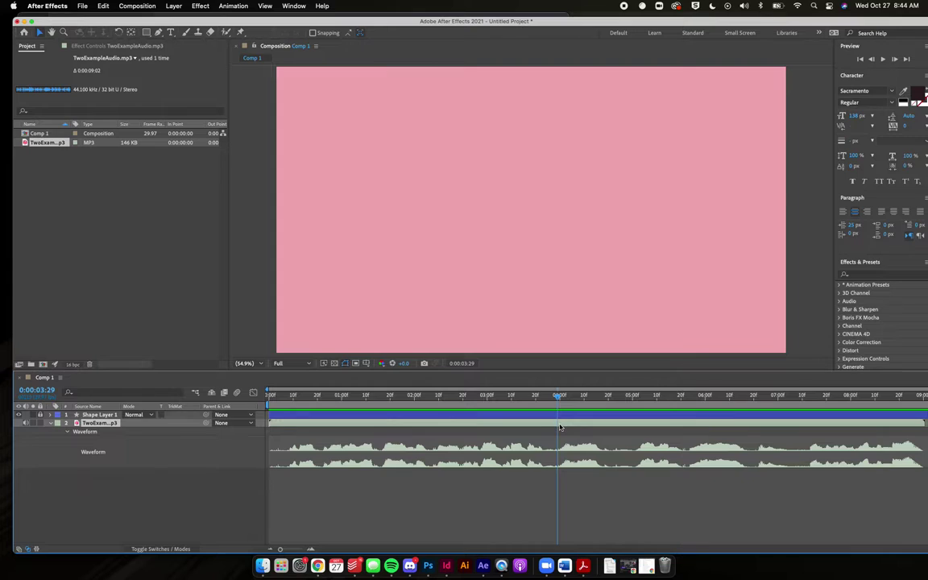
{"action": "key", "text": "super+8"}
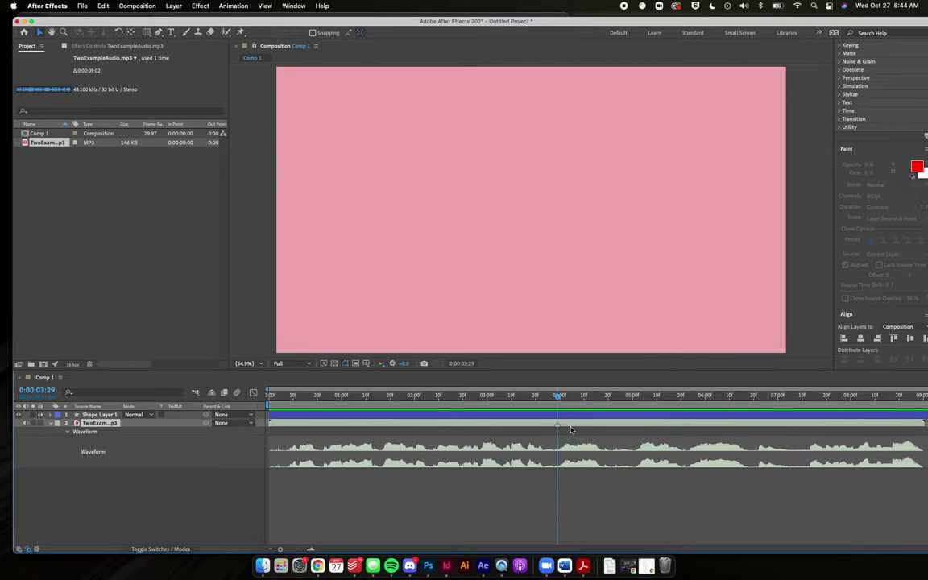
{"action": "double_click", "coordinate": [557, 424]}
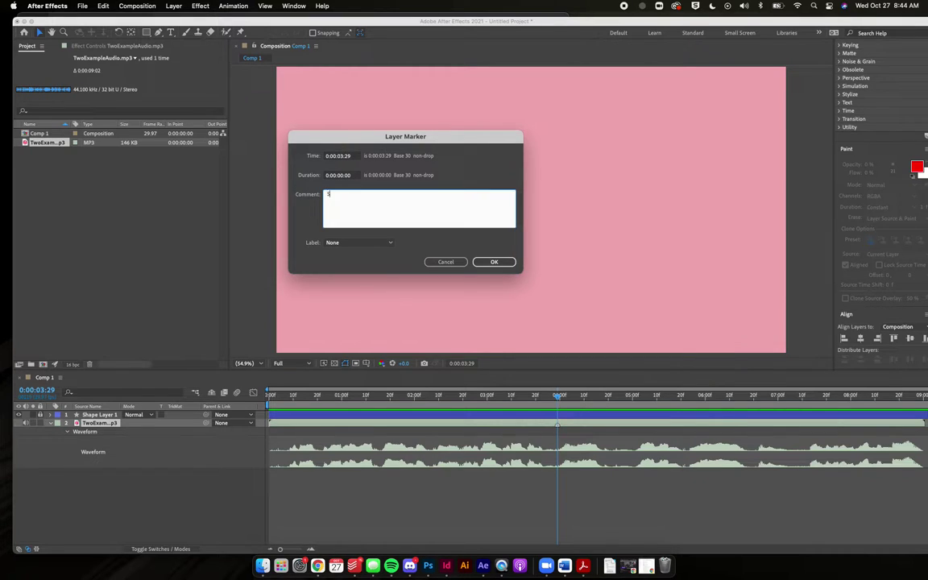
{"action": "type", "text": "Shrimp"}
{"action": "left_click", "coordinate": [492, 263]}
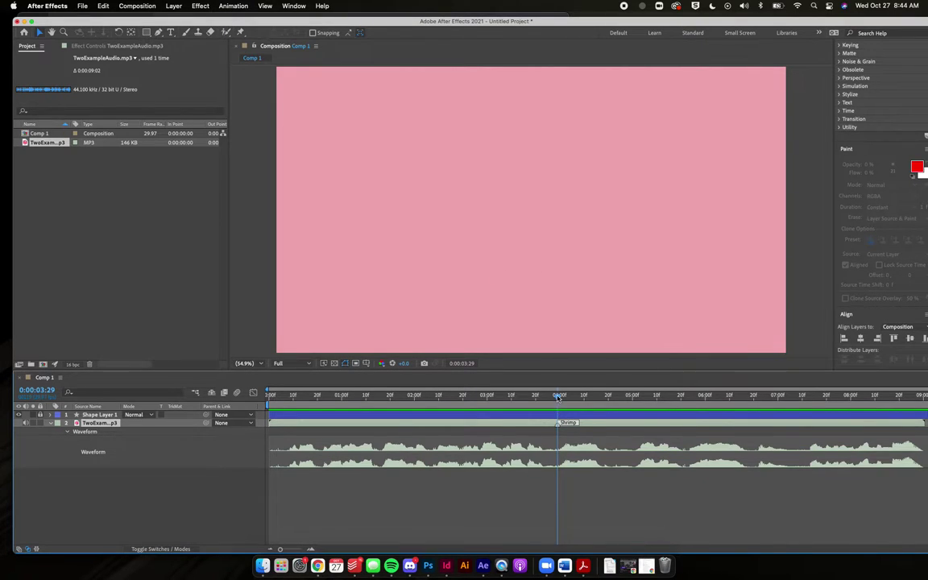
- Add a layer marker at 0:00:05:01 on the audio layer with the comment "Heaven"
{"action": "left_click_drag", "start_coordinate": [502, 395], "coordinate": [635, 399]}
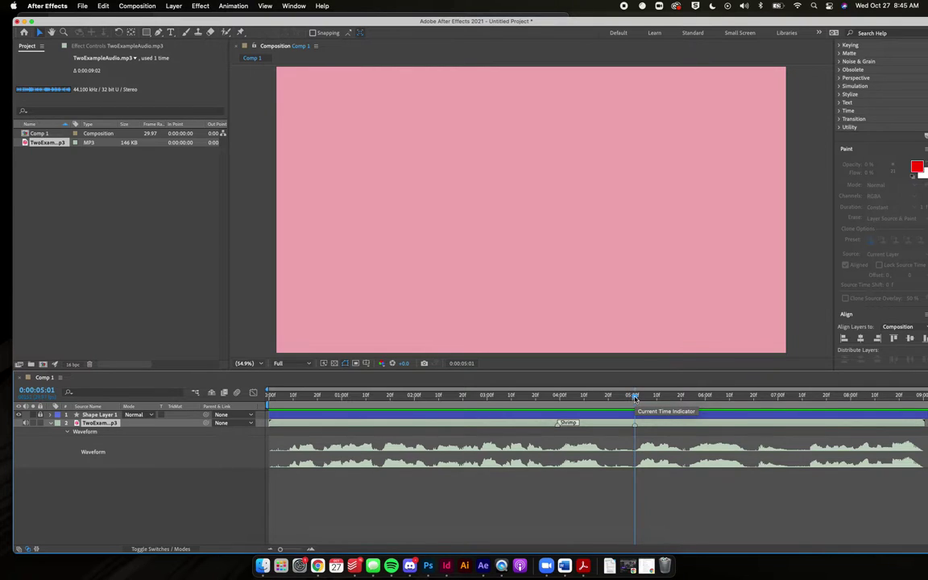
{"action": "double_click", "coordinate": [635, 424]}
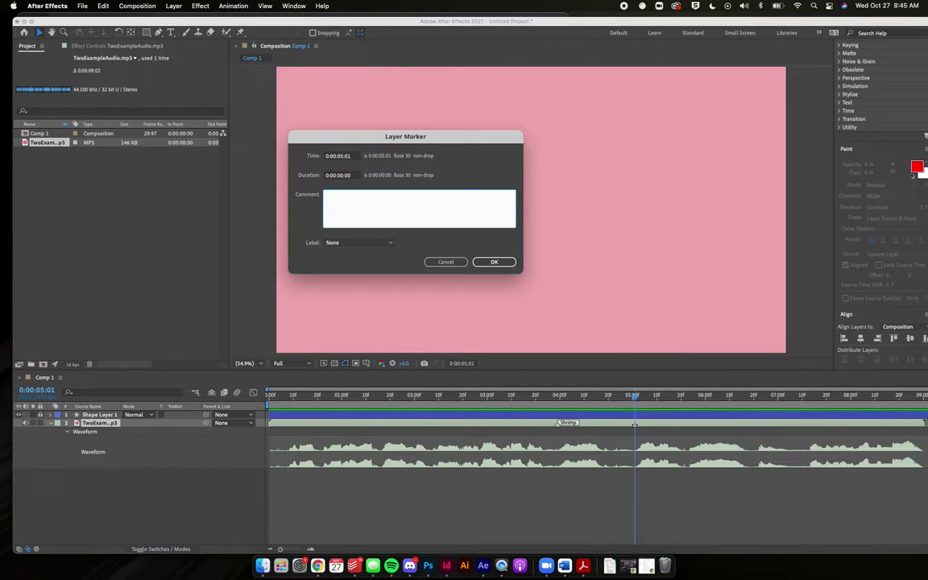
{"action": "type", "text": "Heaven"}
{"action": "left_click", "coordinate": [493, 262]}
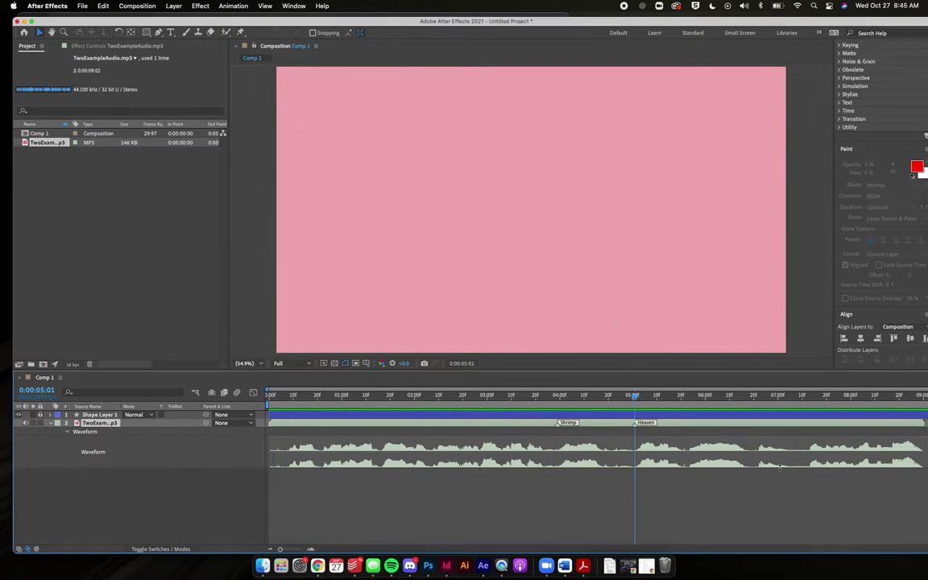
- Add a layer marker at 0:00:05:23 on the audio layer commented "Now" and scrub across the markers to check them
{"action": "key", "text": "space"}
{"action": "left_click", "coordinate": [688, 396]}
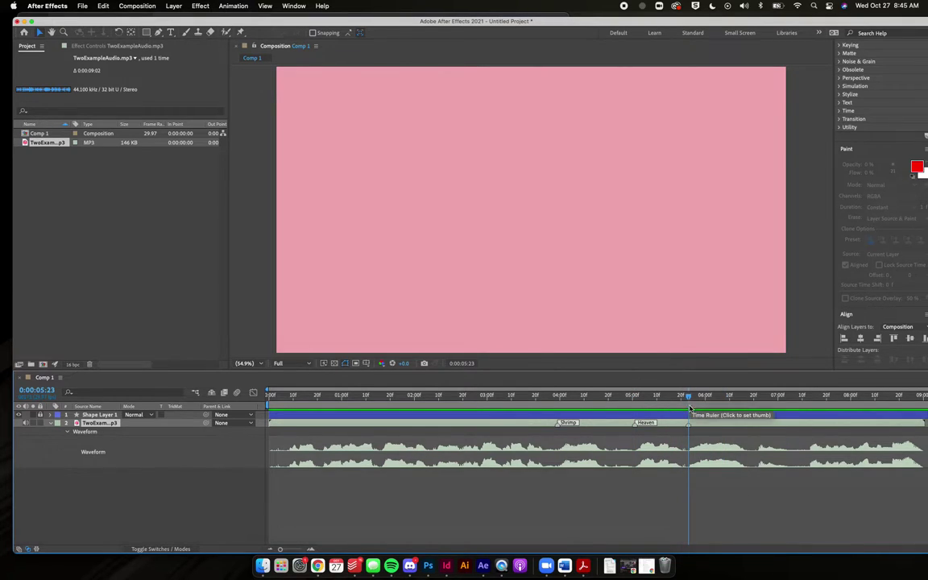
{"action": "double_click", "coordinate": [689, 423]}
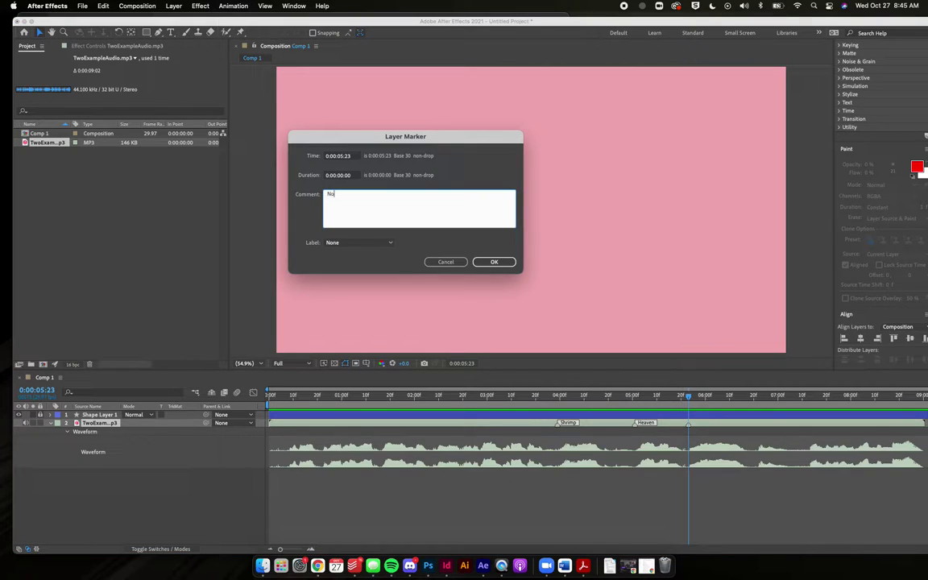
{"action": "left_click", "coordinate": [493, 261]}
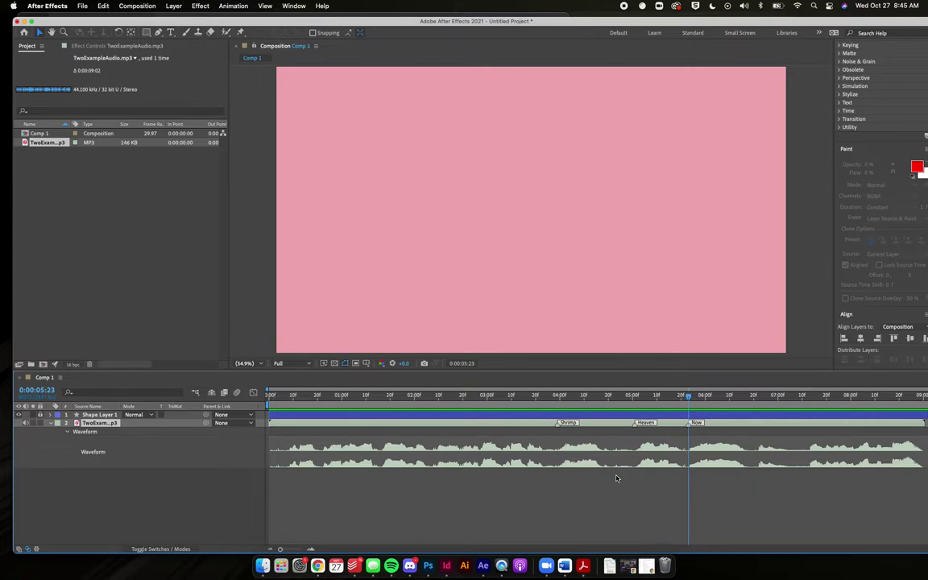
{"action": "left_click_drag", "start_coordinate": [619, 396], "coordinate": [701, 399]}
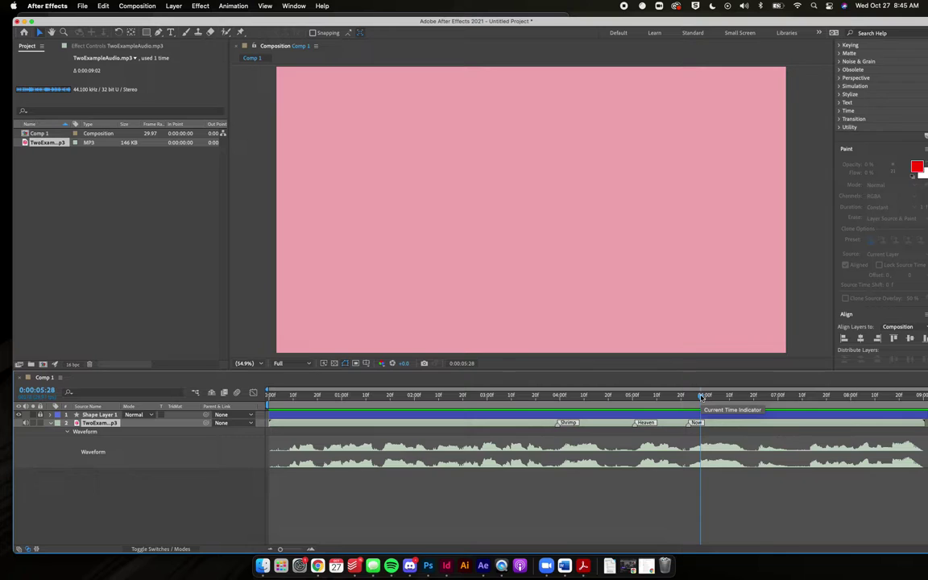
{"action": "left_click_drag", "start_coordinate": [702, 399], "coordinate": [591, 396]}
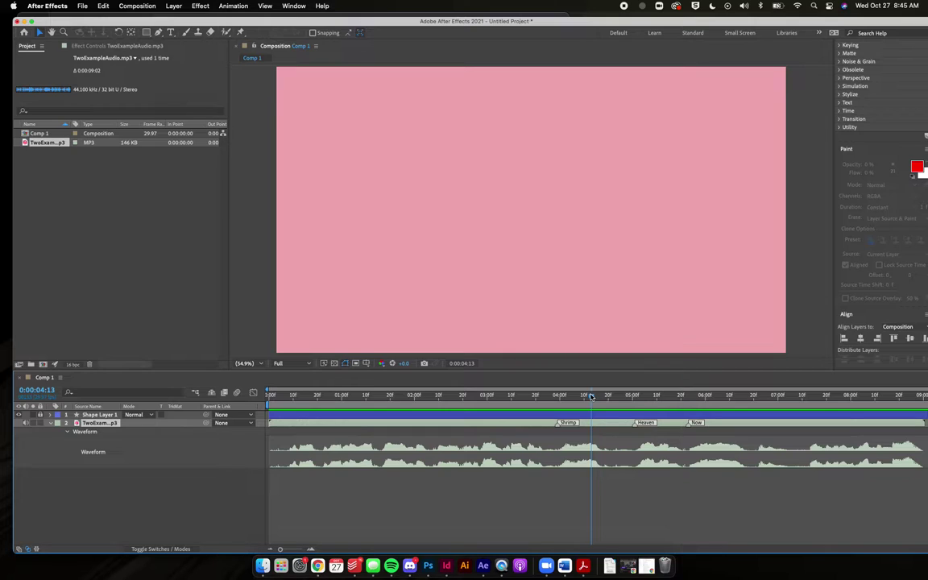
- Switch to Discord and send the marker shortcut "ctrl *" as a message in the class chat
{"action": "left_click", "coordinate": [409, 567]}
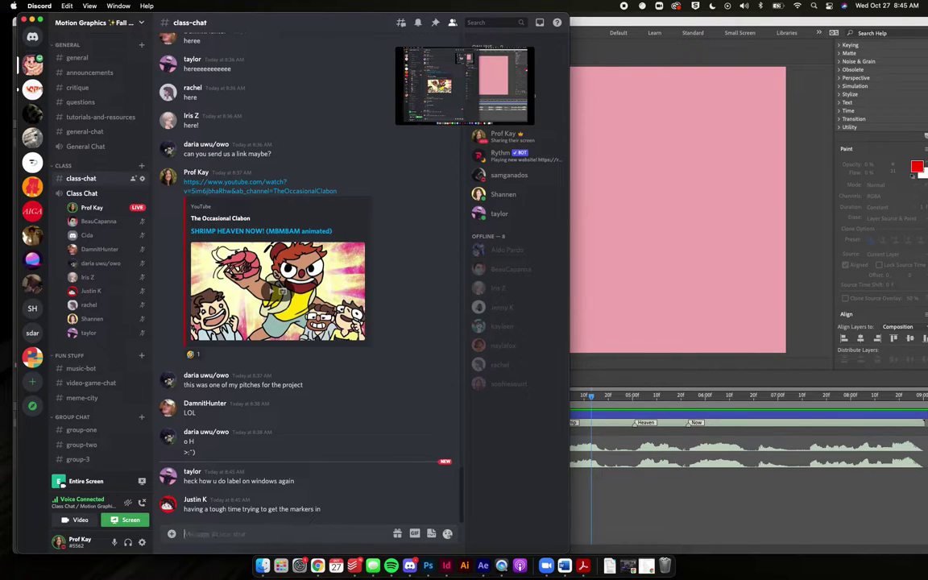
{"action": "type", "text": "cntrl"}
{"action": "type", "text": "+"}
{"action": "key", "text": "Left"}
{"action": "key", "text": "Left"}
{"action": "key", "text": "Left"}
{"action": "key", "text": "Left"}
{"action": "key", "text": "Left"}
{"action": "key", "text": "BackSpace"}
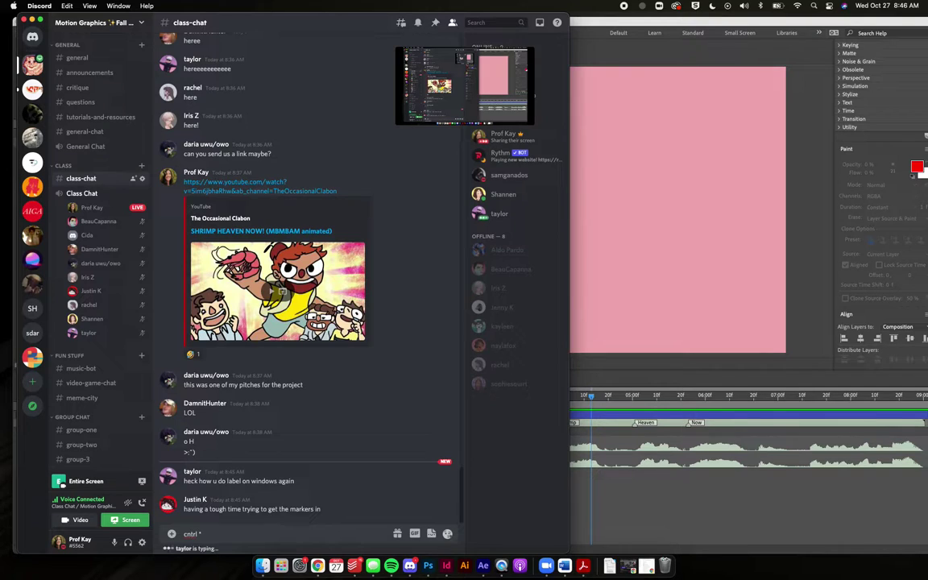
{"action": "key", "text": "Return"}
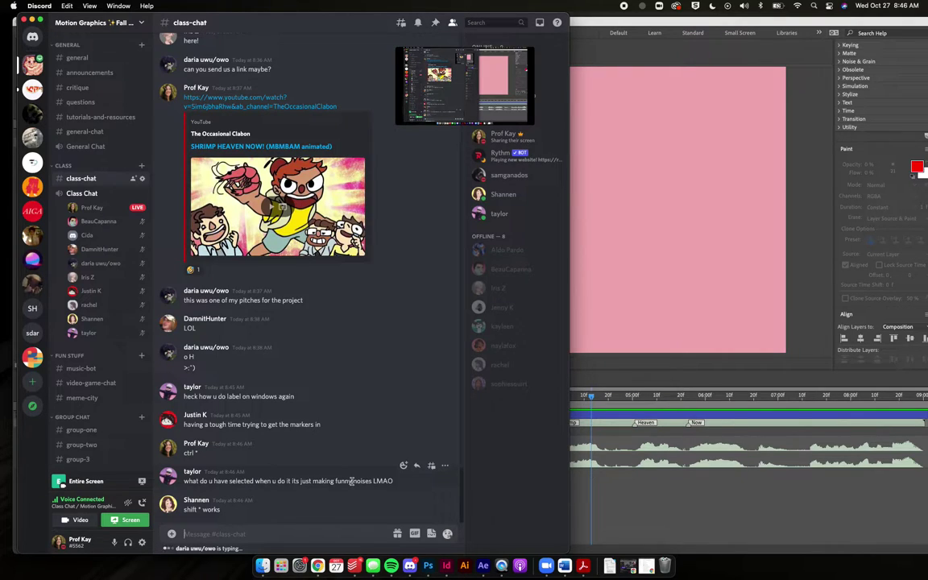
- Read the replies about markers in the Discord class chat and return to After Effects
{"action": "left_click", "coordinate": [587, 425]}
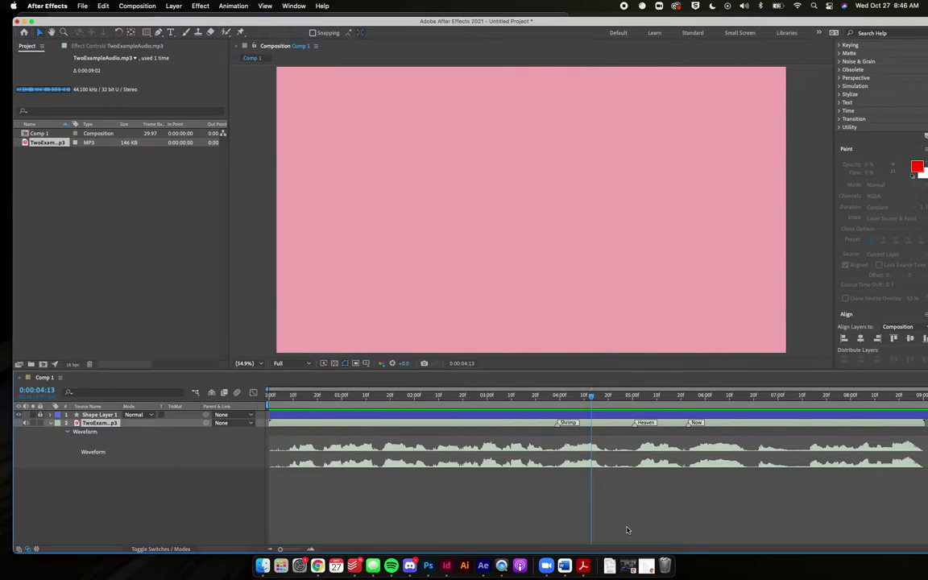
{"action": "left_click", "coordinate": [409, 566]}
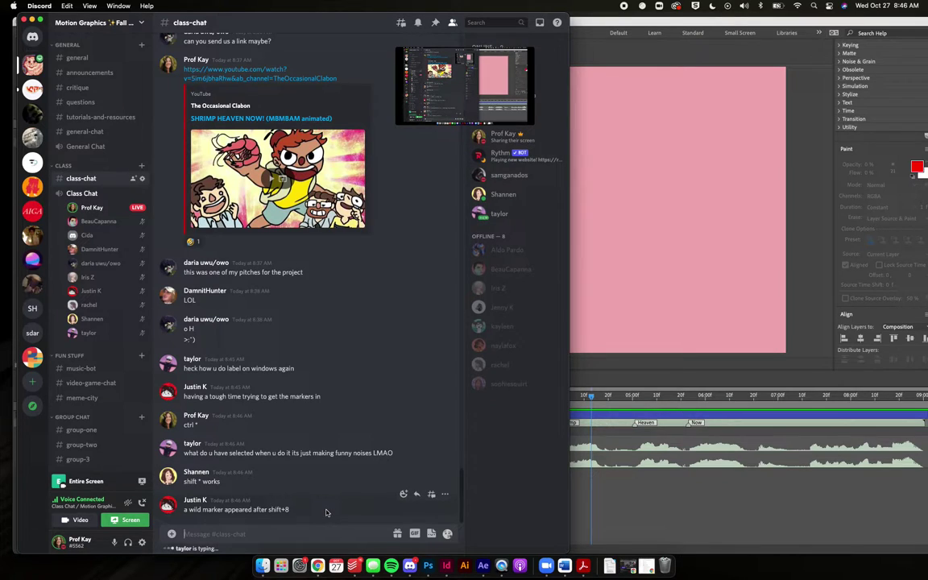
{"action": "left_click", "coordinate": [629, 405]}
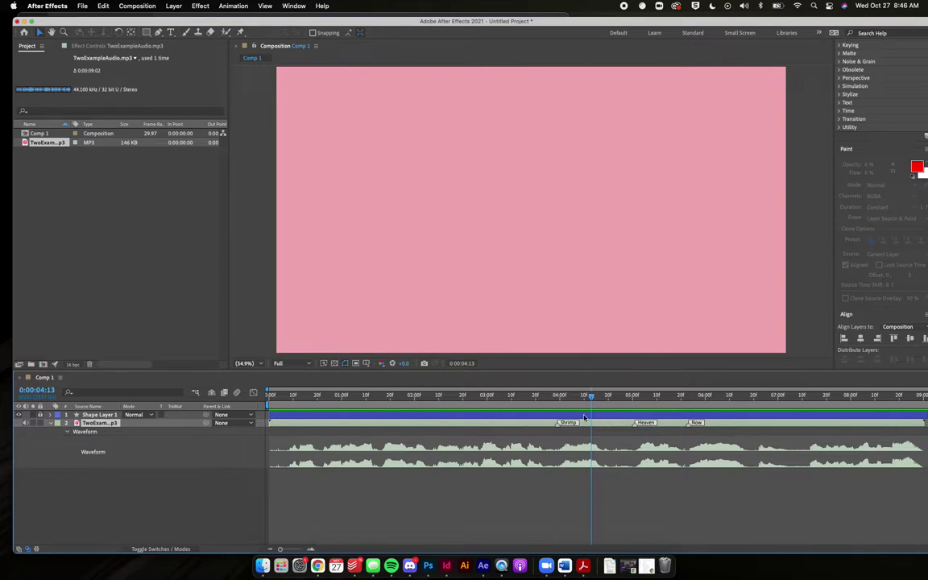
{"action": "left_click", "coordinate": [409, 567]}
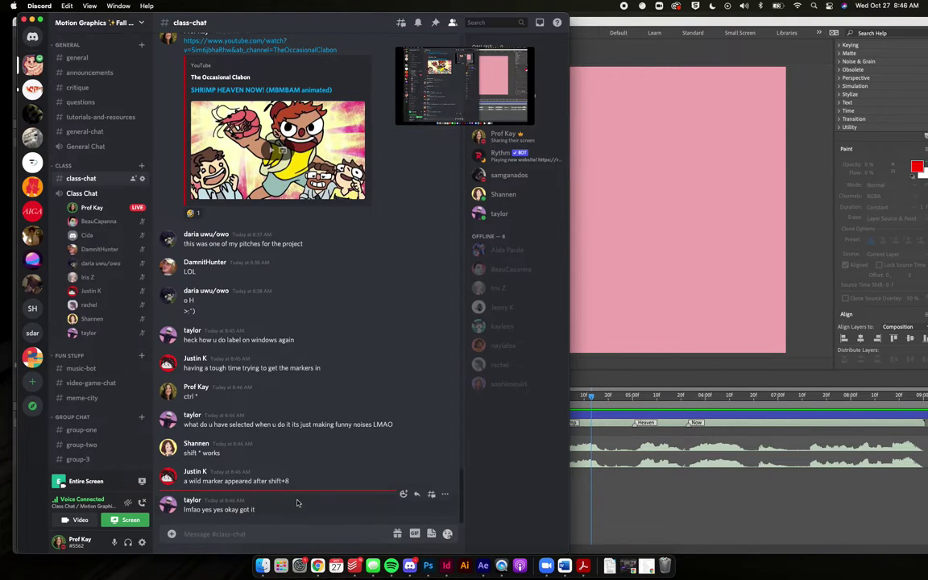
{"action": "left_click", "coordinate": [698, 520]}
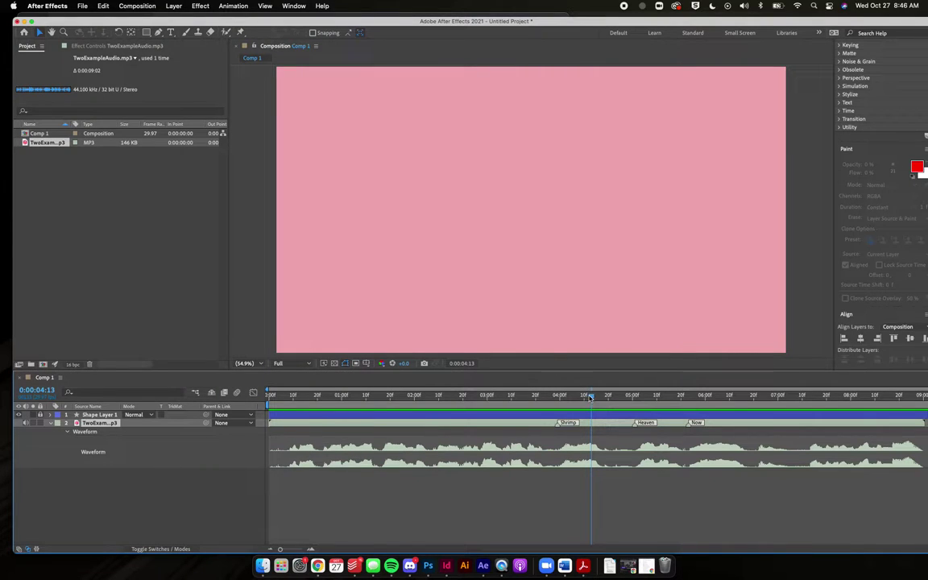
- Move the current time to 0:00:04:14 and create a text layer reading "Shrimp" with the Horizontal Type tool
{"action": "left_click_drag", "start_coordinate": [589, 394], "coordinate": [553, 396]}
{"action": "left_click_drag", "start_coordinate": [554, 396], "coordinate": [595, 389]}
{"action": "left_click", "coordinate": [171, 32]}
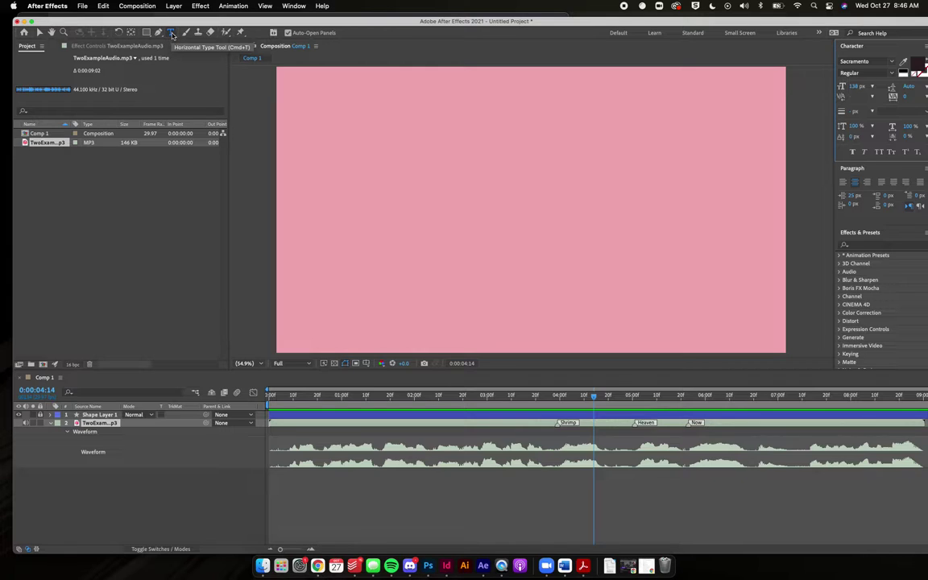
{"action": "left_click", "coordinate": [471, 193]}
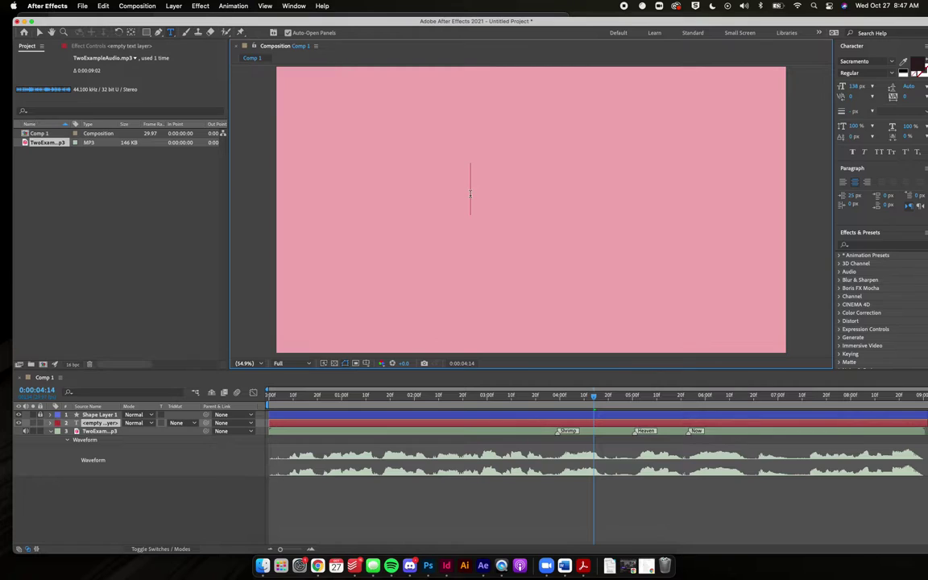
{"action": "type", "text": "Shrimp"}
- Place the Shrimp text layer above Shape Layer 1 and move the text to just above the centre of the frame
{"action": "left_click", "coordinate": [95, 424]}
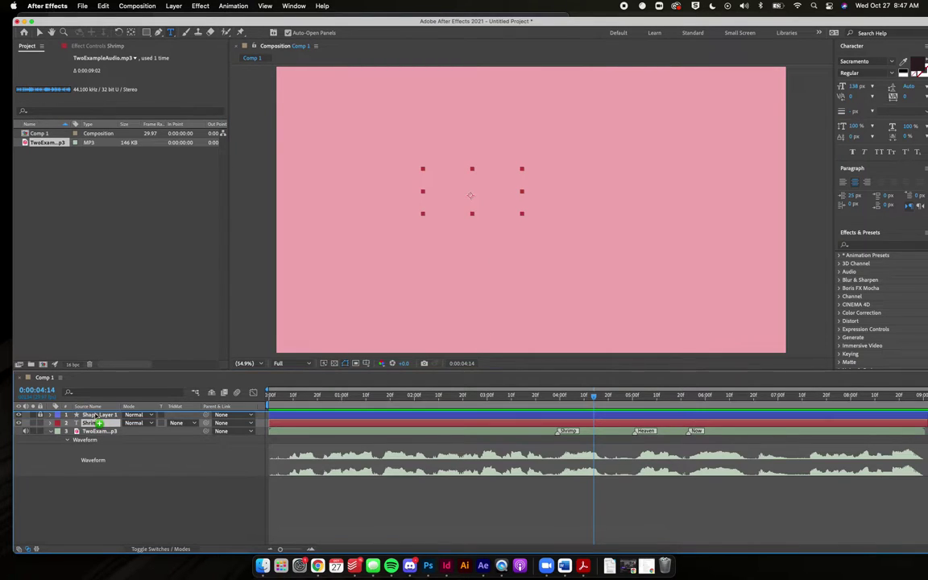
{"action": "left_click_drag", "start_coordinate": [94, 424], "coordinate": [96, 415]}
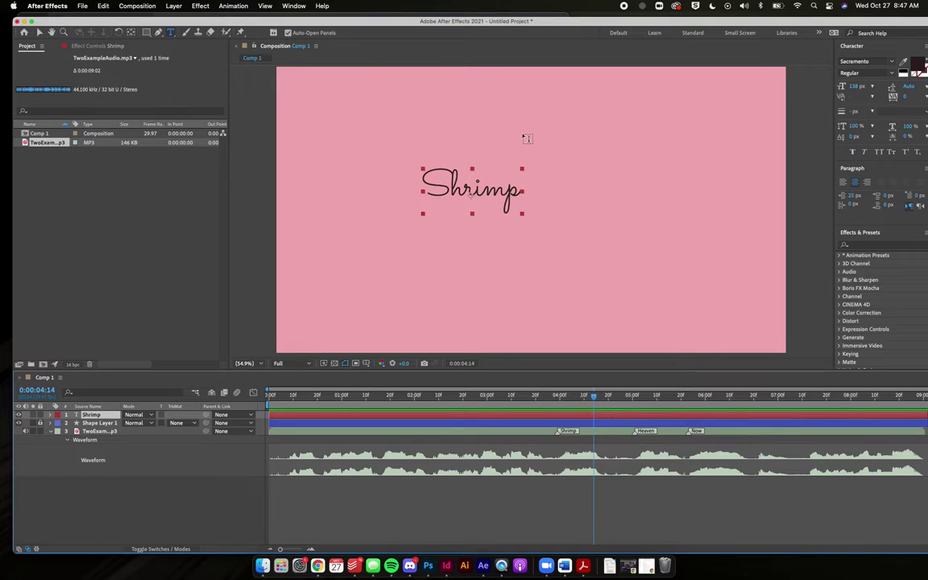
{"action": "key", "text": "v"}
{"action": "left_click_drag", "start_coordinate": [507, 187], "coordinate": [548, 190]}
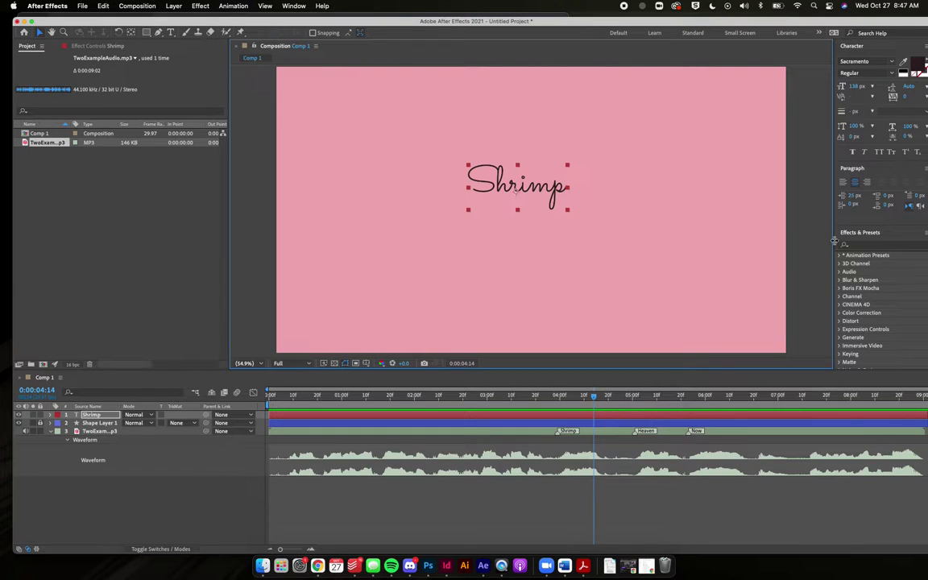
- Widen the text settings panels, nudge the Shrimp text towards the frame's centre and set the composition view's magnification to 50%
{"action": "left_click_drag", "start_coordinate": [832, 242], "coordinate": [741, 241]}
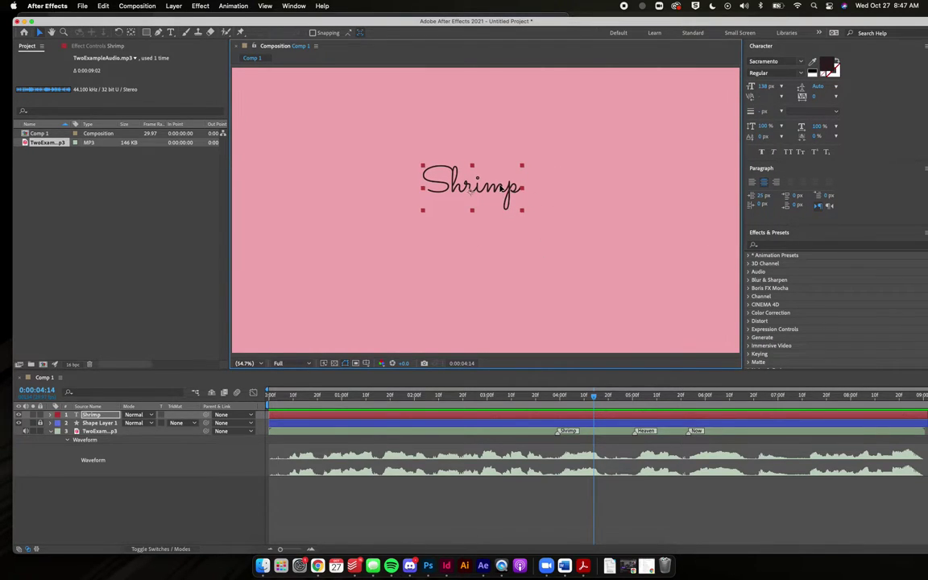
{"action": "left_click_drag", "start_coordinate": [451, 171], "coordinate": [508, 207]}
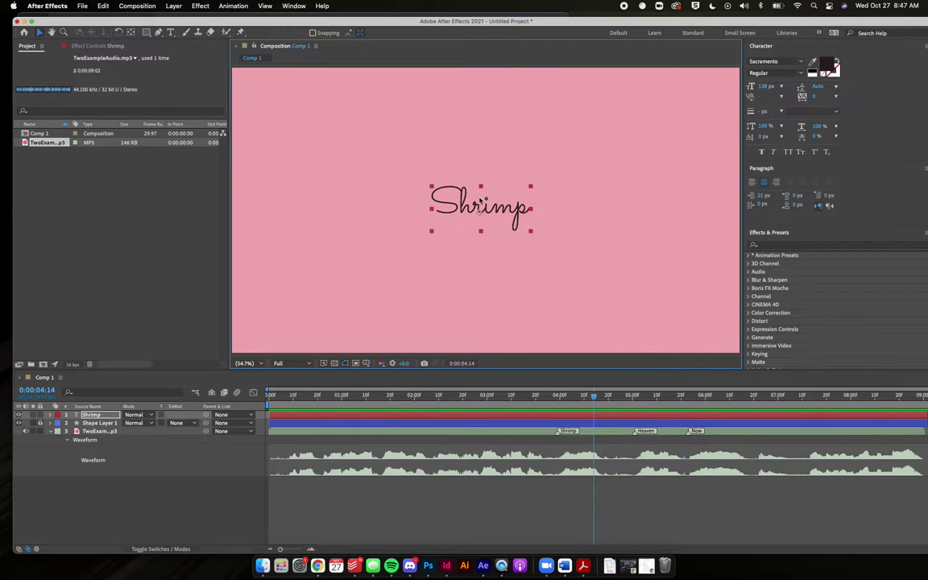
{"action": "left_click", "coordinate": [763, 183]}
{"action": "left_click", "coordinate": [245, 364]}
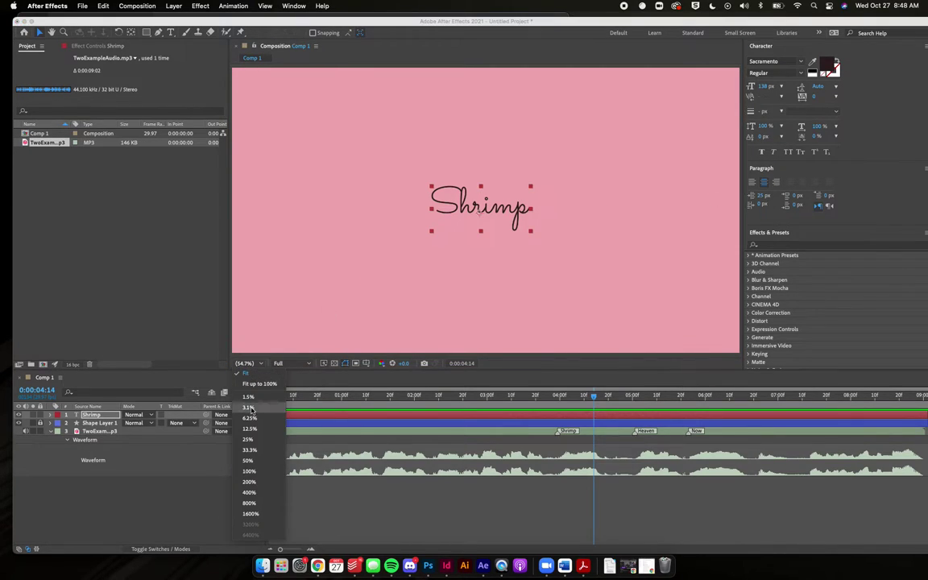
{"action": "left_click", "coordinate": [254, 463]}
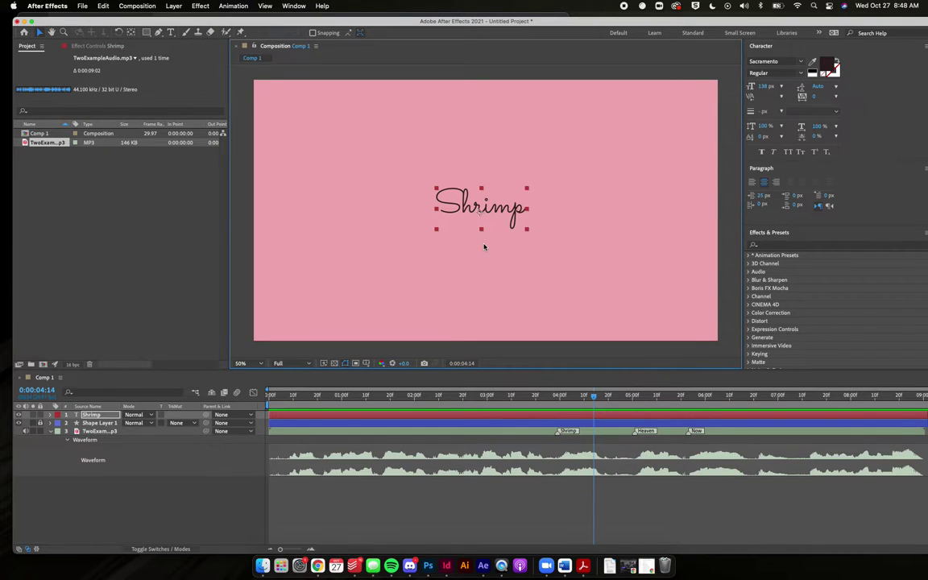
- Align the Shrimp text horizontally and vertically to the composition's centre, and move it straight up into the upper part of the frame
{"action": "scroll", "coordinate": [779, 180], "scroll_direction": "down", "scroll_amount": 5}
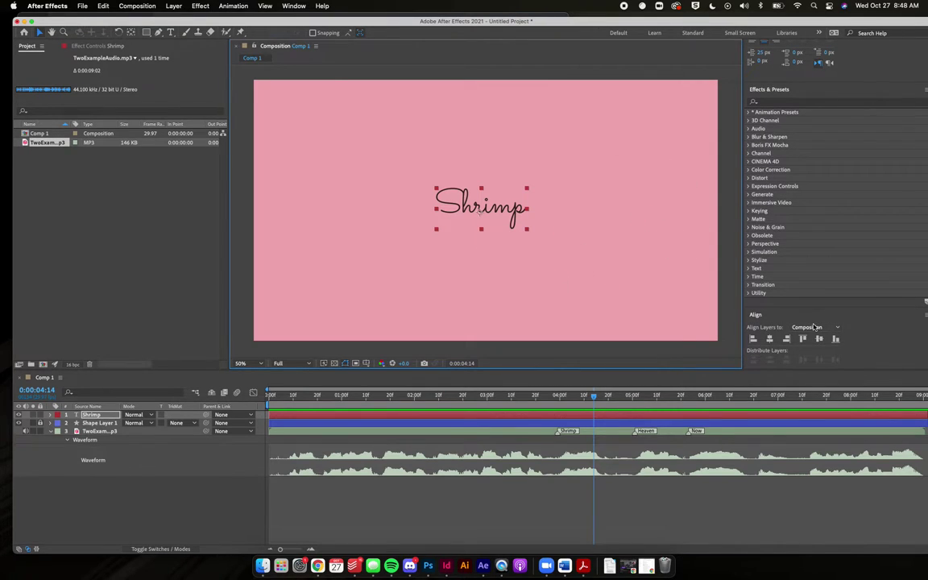
{"action": "left_click", "coordinate": [293, 5]}
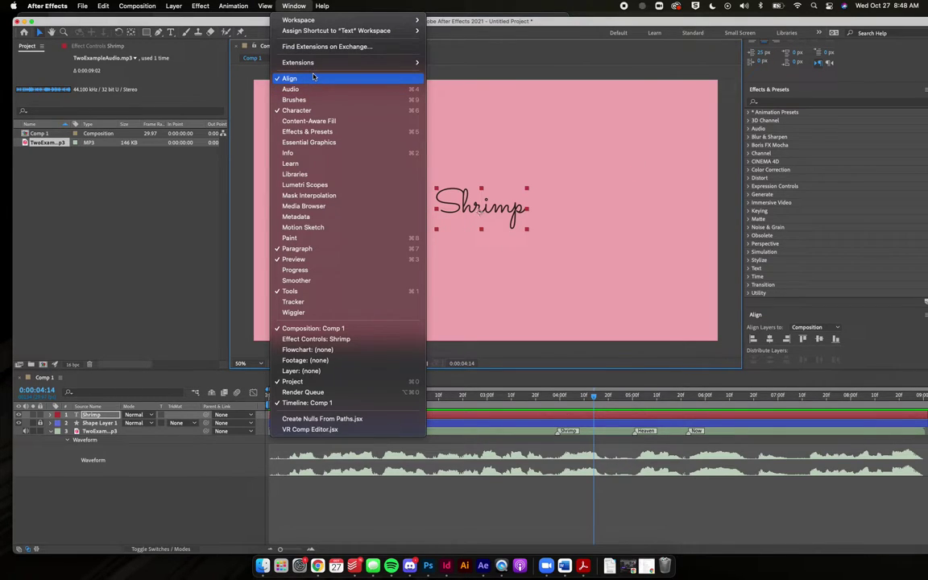
{"action": "left_click", "coordinate": [881, 319]}
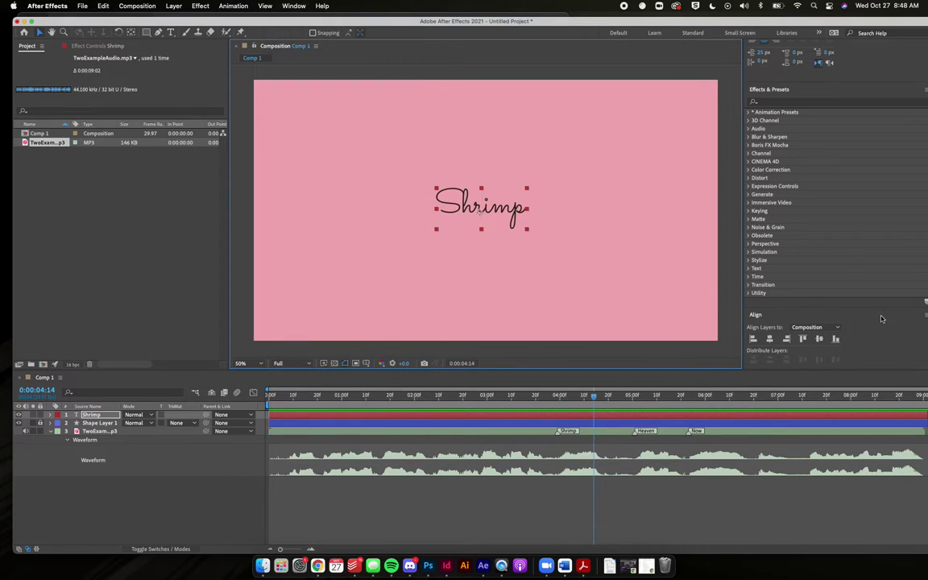
{"action": "left_click", "coordinate": [770, 339]}
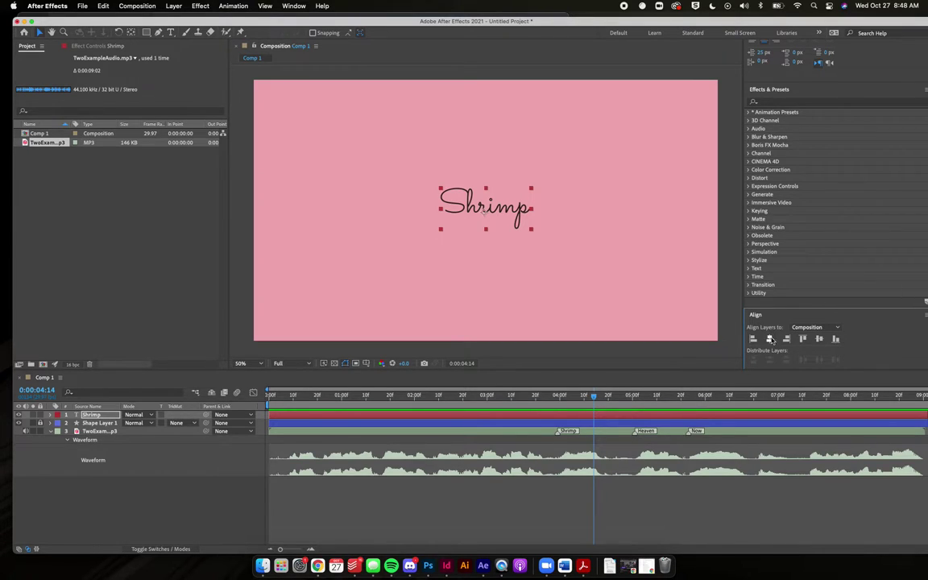
{"action": "left_click", "coordinate": [819, 340]}
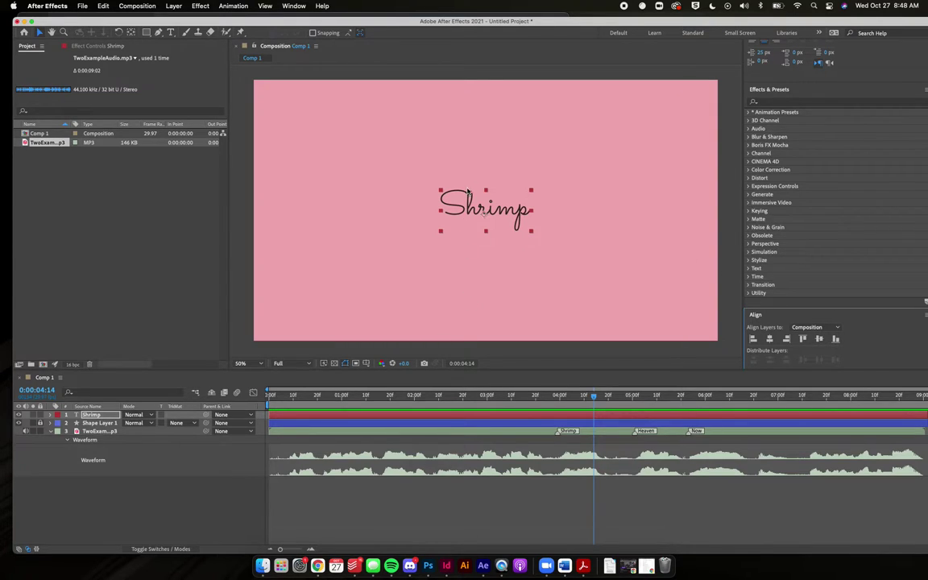
{"action": "left_click_drag", "start_coordinate": [511, 209], "coordinate": [510, 160]}
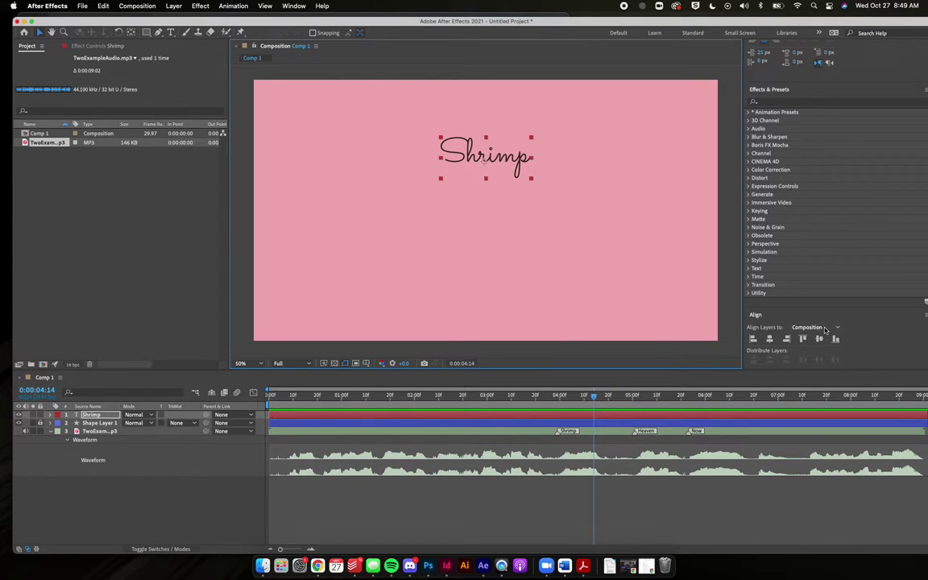
- Check Discord, return to After Effects and review which text formatting panels are open
{"action": "left_click", "coordinate": [409, 566]}
{"action": "left_click", "coordinate": [613, 339]}
{"action": "scroll", "coordinate": [860, 241], "scroll_direction": "up", "scroll_amount": 5}
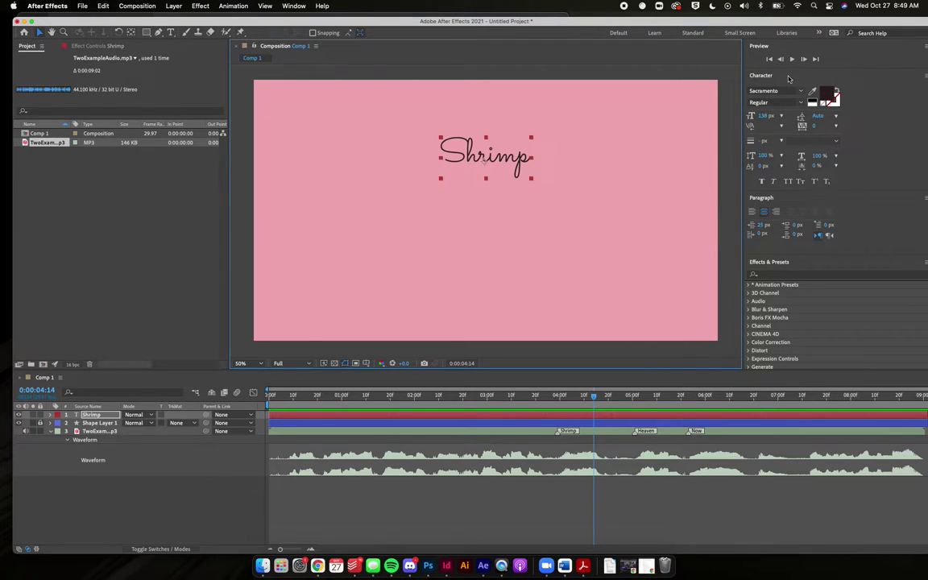
{"action": "left_click", "coordinate": [293, 6]}
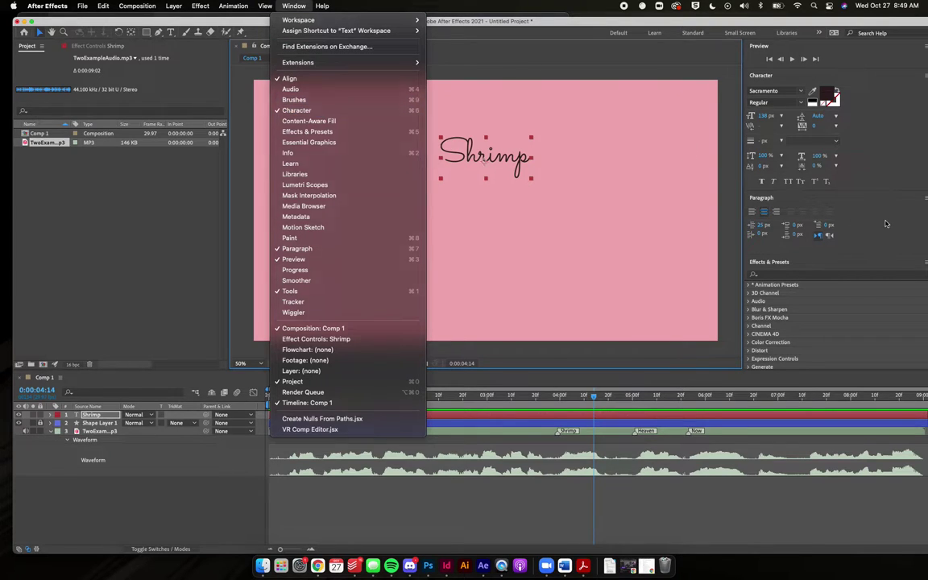
{"action": "left_click", "coordinate": [754, 196]}
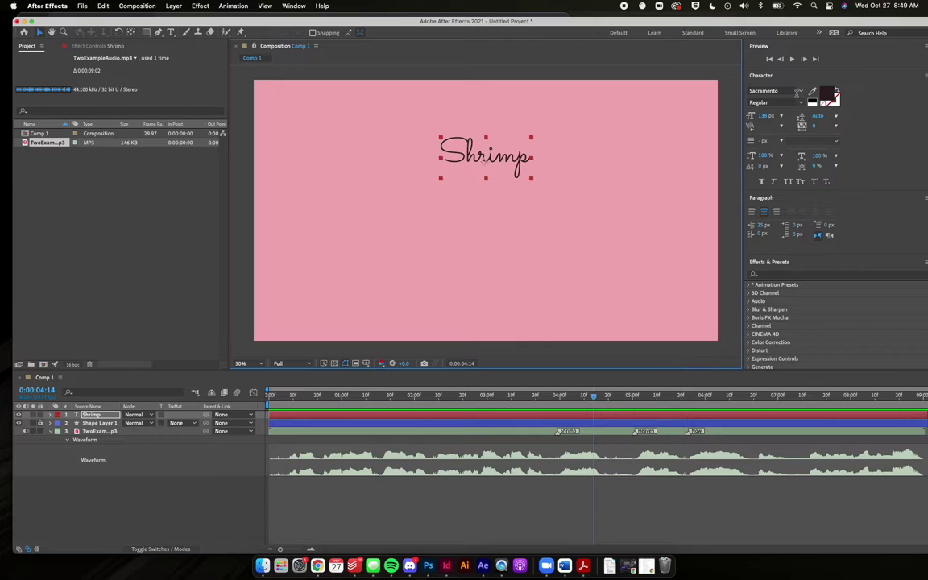
- Review the font choices for the Shrimp text and set its fill colour to the dark brown 281A1A
{"action": "left_click", "coordinate": [769, 91]}
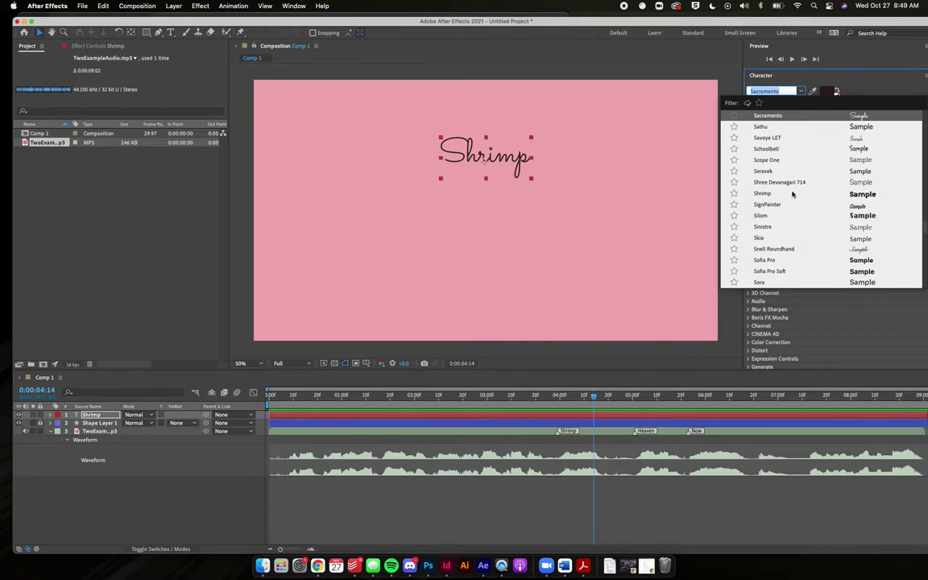
{"action": "left_click", "coordinate": [855, 103]}
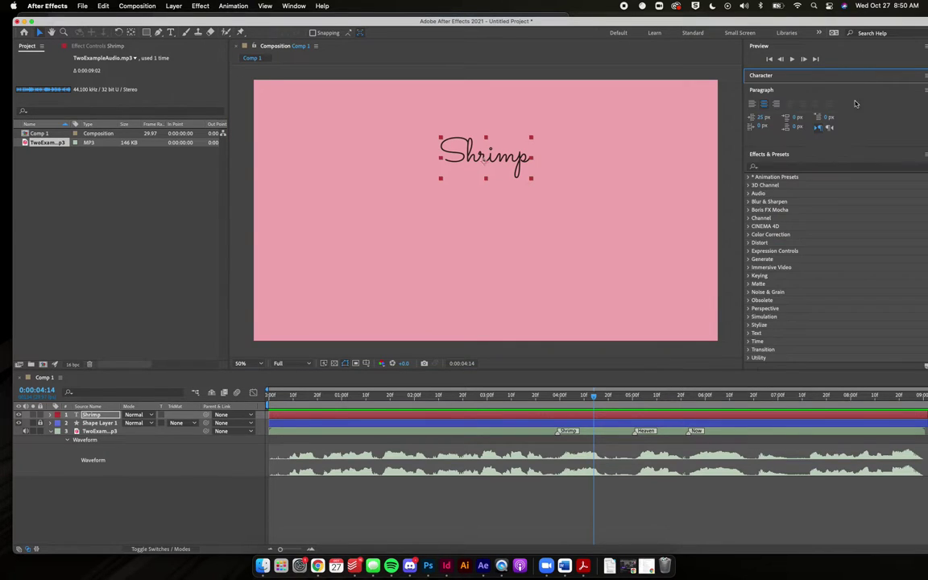
{"action": "left_click", "coordinate": [758, 74]}
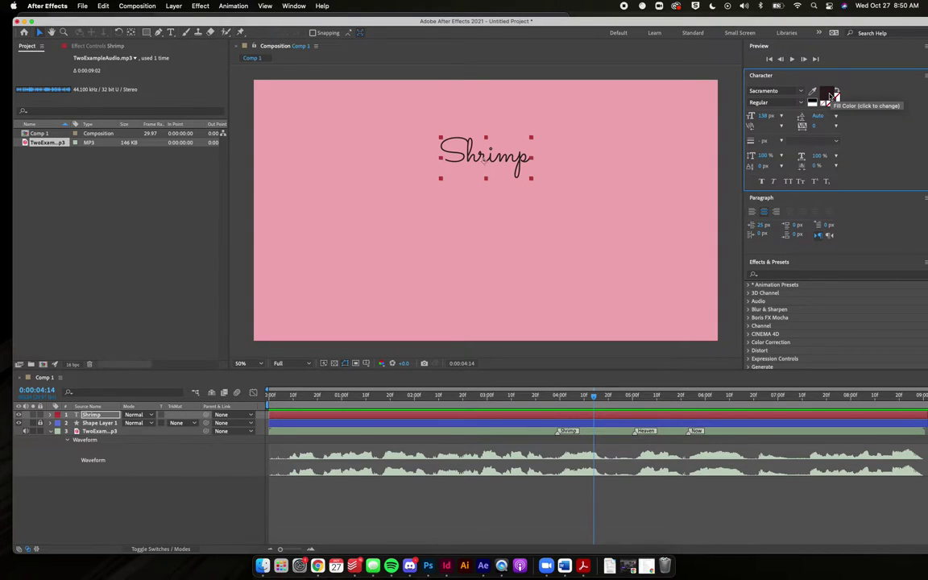
{"action": "left_click", "coordinate": [831, 95]}
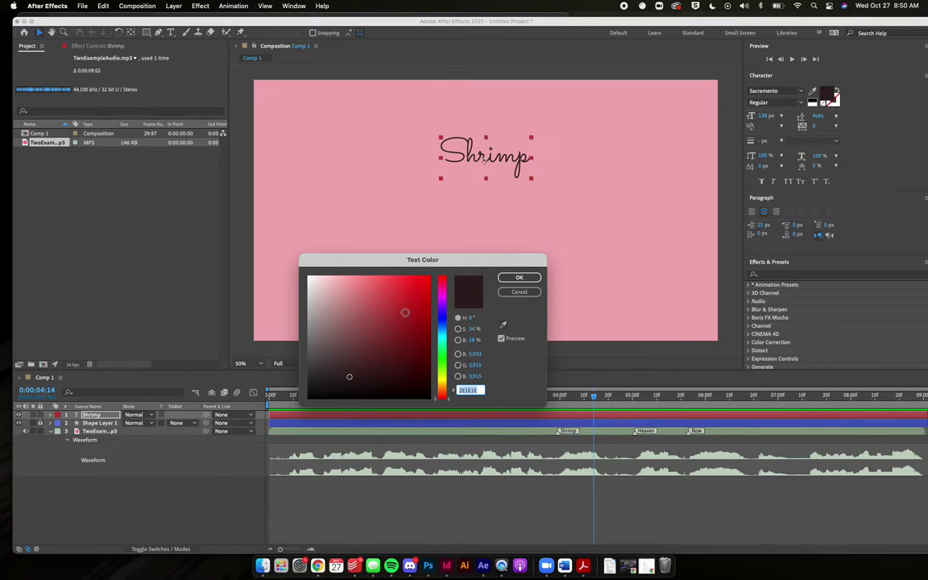
{"action": "mouse_move", "coordinate": [349, 376]}
{"action": "left_mouse_down"}
{"action": "mouse_move", "coordinate": [337, 373]}
{"action": "mouse_move", "coordinate": [333, 384]}
{"action": "mouse_move", "coordinate": [347, 375]}
{"action": "left_mouse_up"}
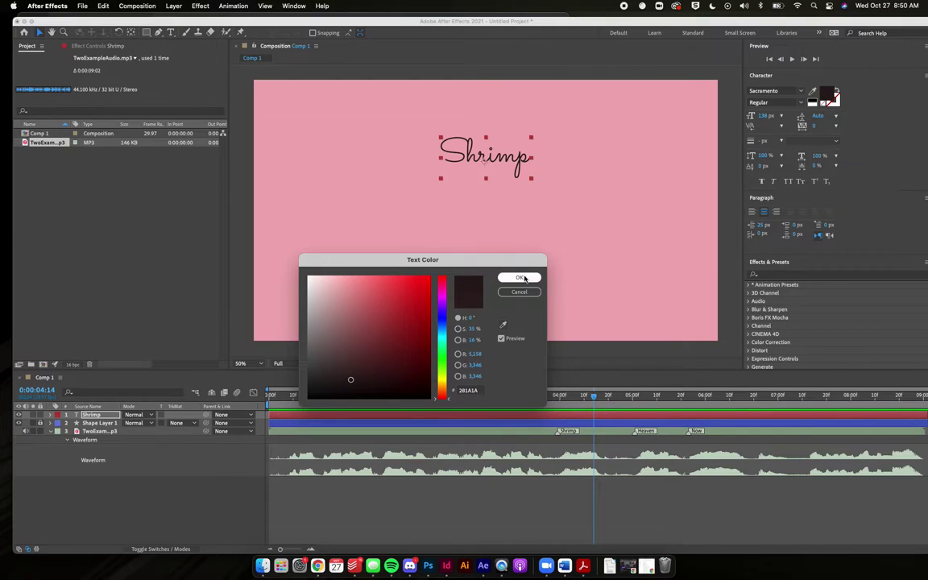
{"action": "left_click", "coordinate": [521, 277]}
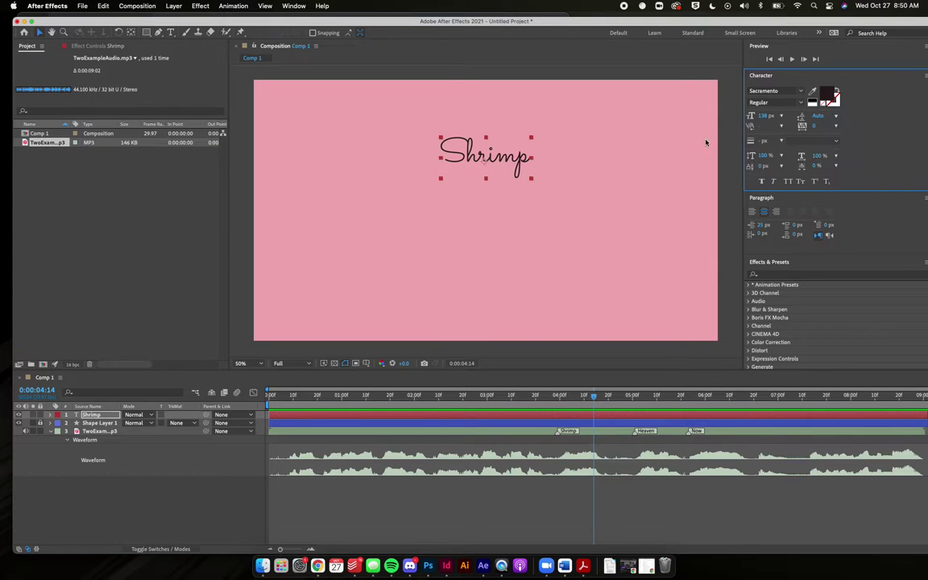
- Check the Discord class chat, return to After Effects and move the Shrimp text slightly higher, keeping the Sacramento font
{"action": "left_click", "coordinate": [410, 566]}
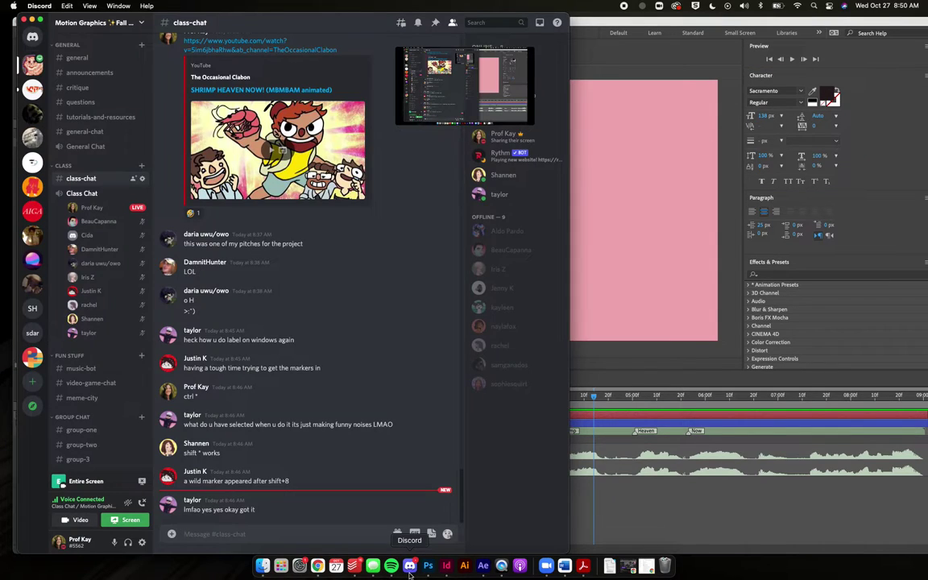
{"action": "left_click", "coordinate": [712, 506]}
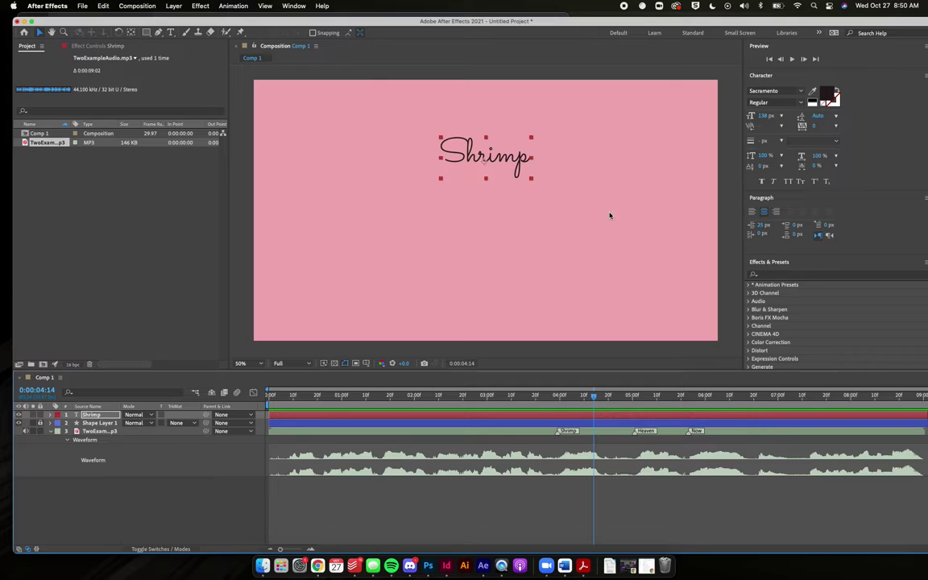
{"action": "left_click_drag", "start_coordinate": [509, 167], "coordinate": [509, 162]}
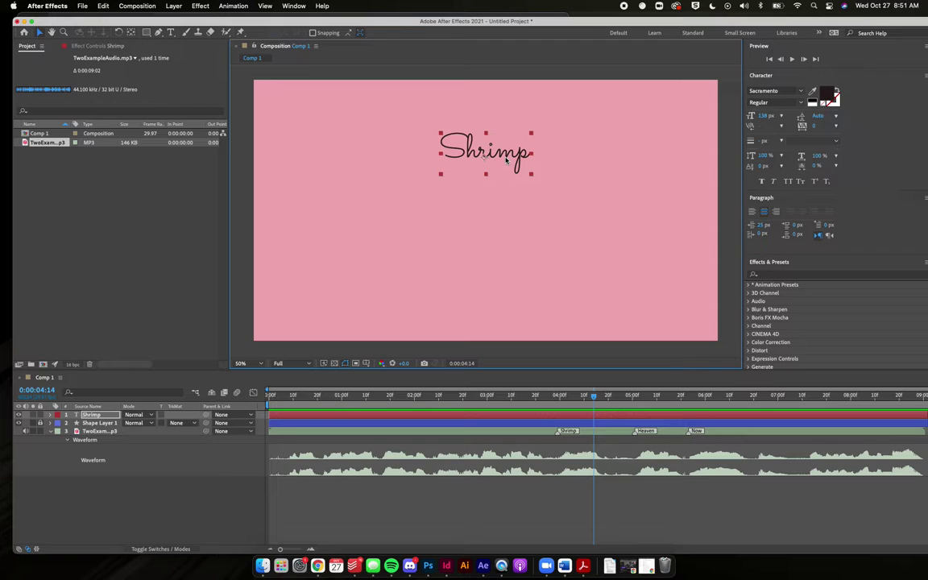
{"action": "left_click", "coordinate": [802, 92]}
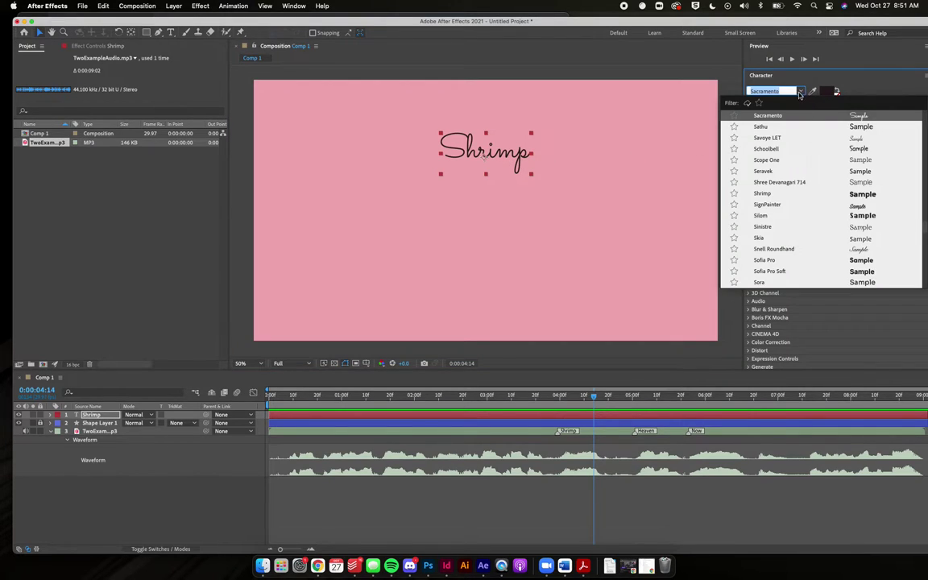
{"action": "left_click", "coordinate": [799, 91]}
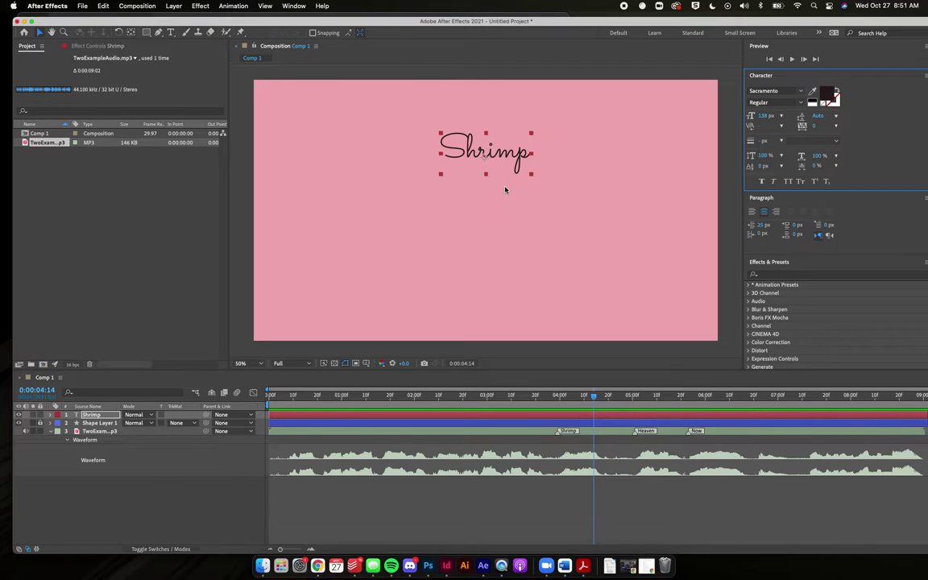
- Draw a rectangle covering the Shrimp text on a new shape layer and set its fill to crimson red
{"action": "left_click", "coordinate": [337, 524]}
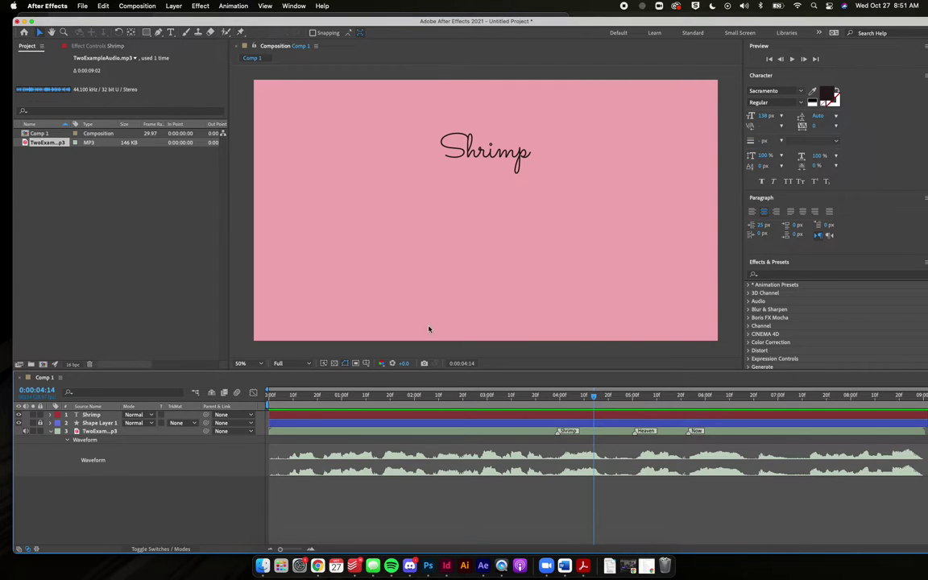
{"action": "left_click", "coordinate": [146, 33]}
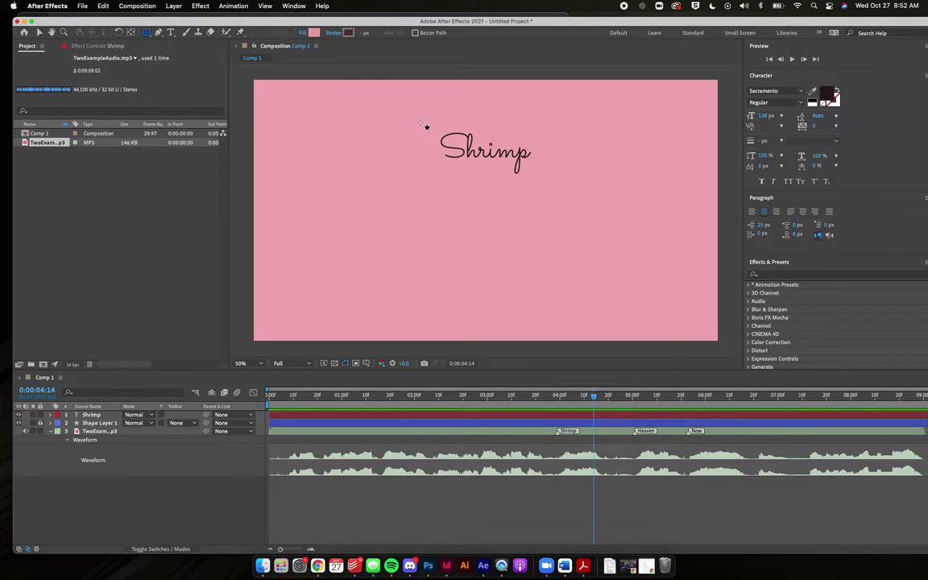
{"action": "mouse_move", "coordinate": [421, 124]}
{"action": "left_mouse_down"}
{"action": "mouse_move", "coordinate": [559, 181]}
{"action": "mouse_move", "coordinate": [547, 178]}
{"action": "left_mouse_up"}
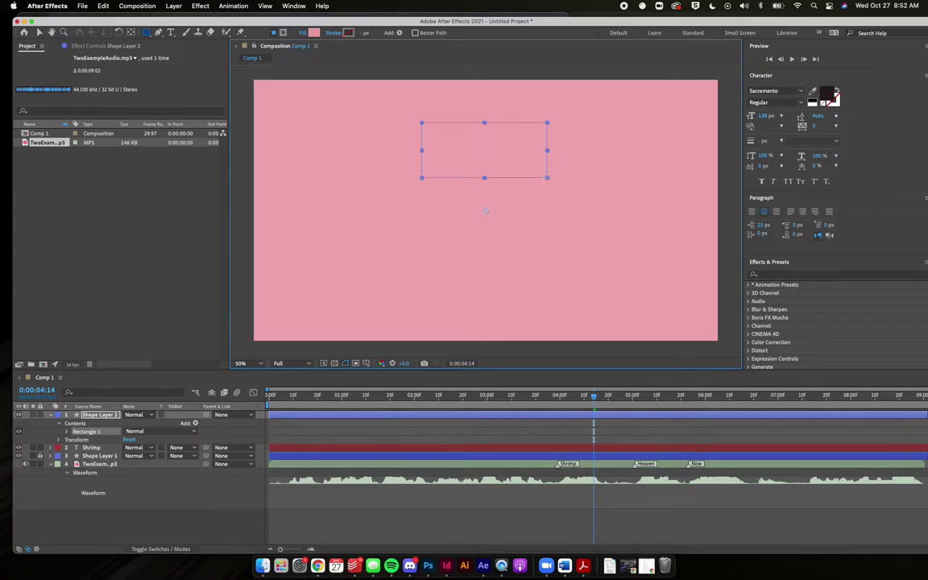
{"action": "left_click", "coordinate": [313, 32]}
{"action": "left_click", "coordinate": [406, 292]}
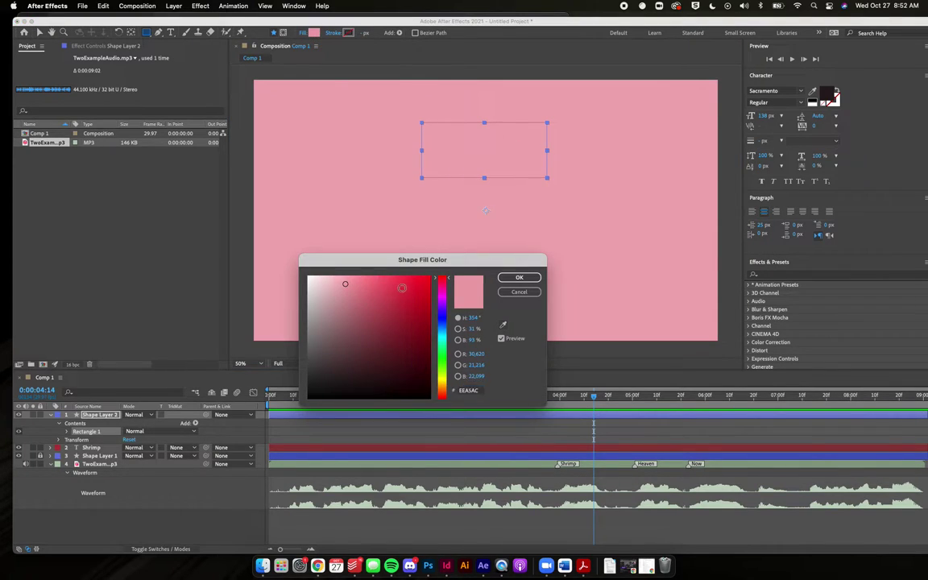
{"action": "left_click", "coordinate": [519, 278]}
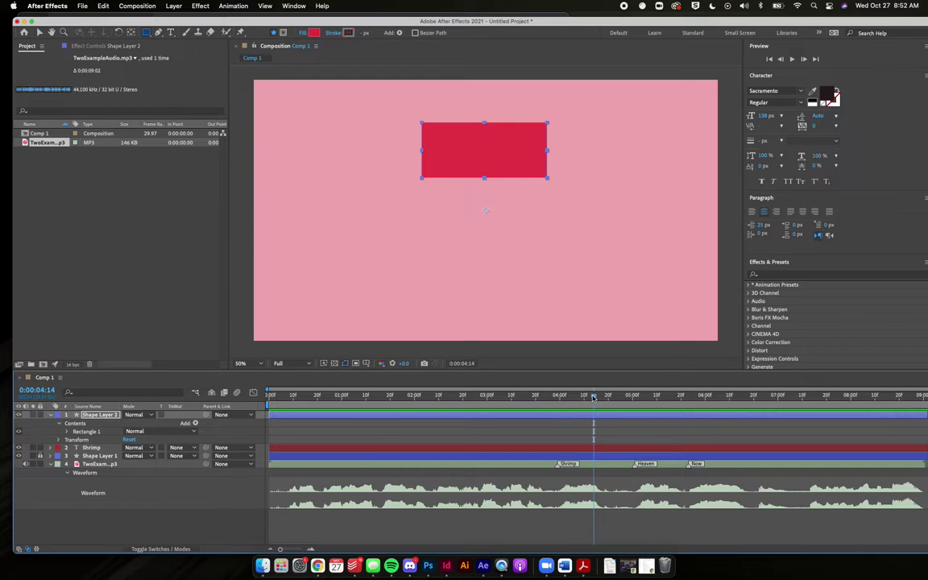
- Move the current time to 0:00:04:19 and set a Position keyframe at 960.0, 540.0 on Shape Layer 2
{"action": "left_click_drag", "start_coordinate": [593, 397], "coordinate": [606, 396]}
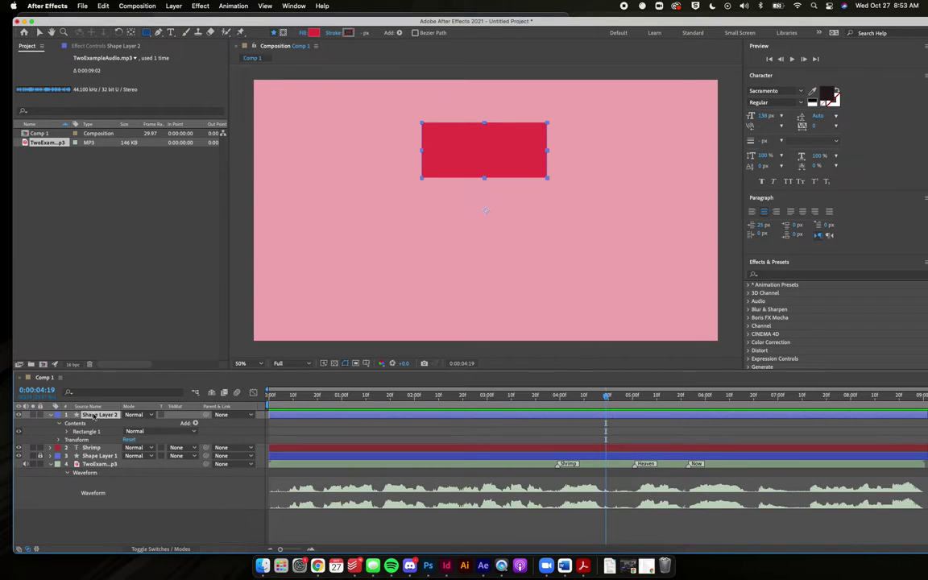
{"action": "key", "text": "p"}
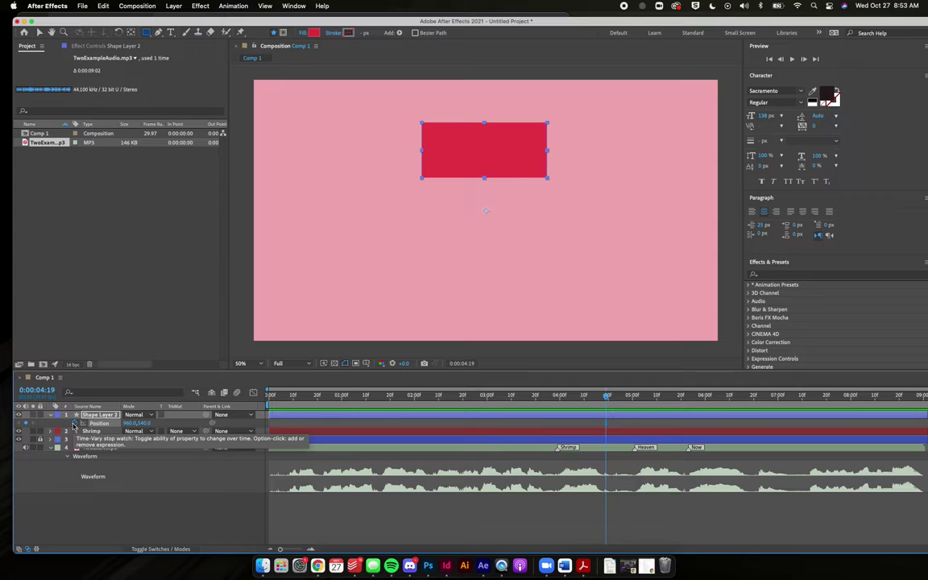
{"action": "left_click", "coordinate": [73, 425]}
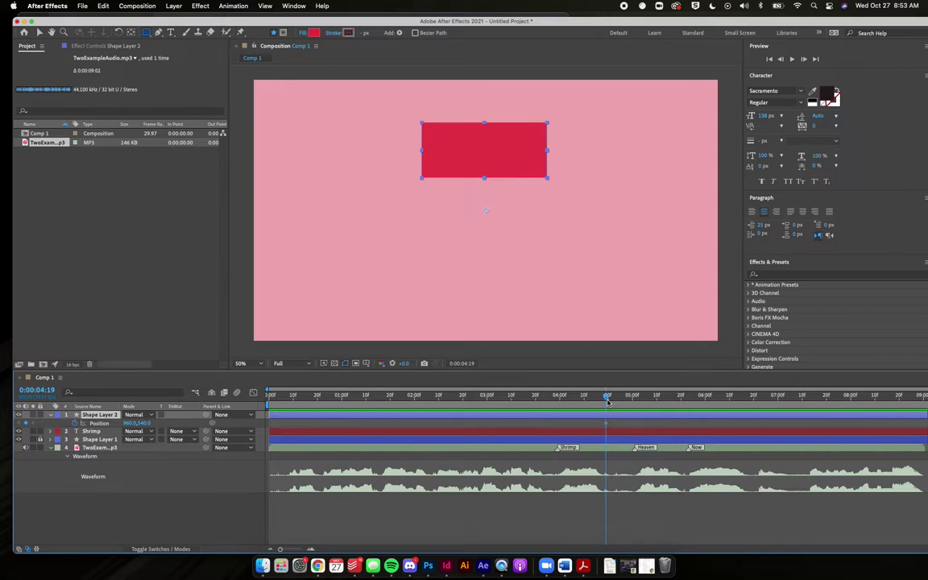
- At 0:00:03:29, move the red rectangle straight up above the Shrimp text to Position 960.0, 334.0, adding a keyframe
{"action": "left_click_drag", "start_coordinate": [607, 400], "coordinate": [559, 400]}
{"action": "key", "text": "v"}
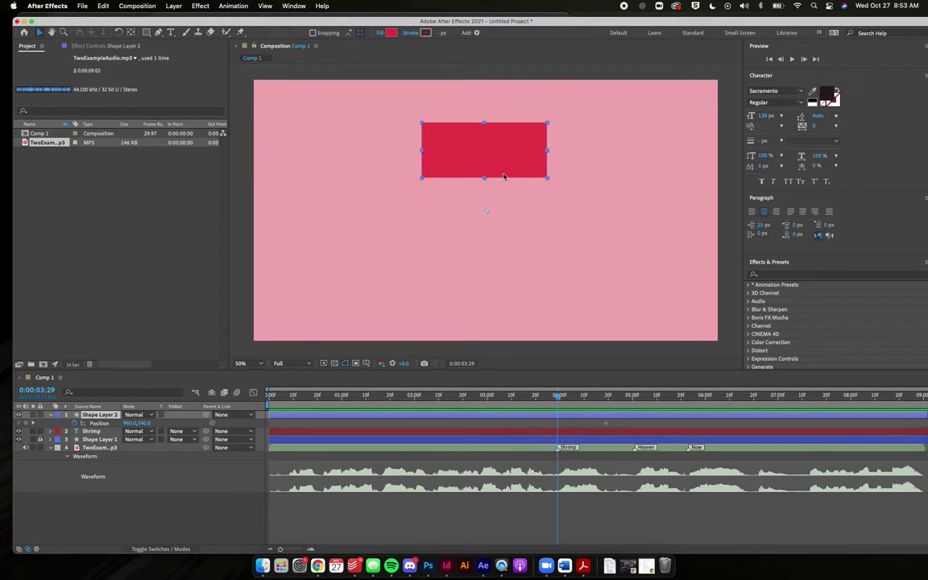
{"action": "left_click_drag", "start_coordinate": [522, 161], "coordinate": [522, 107]}
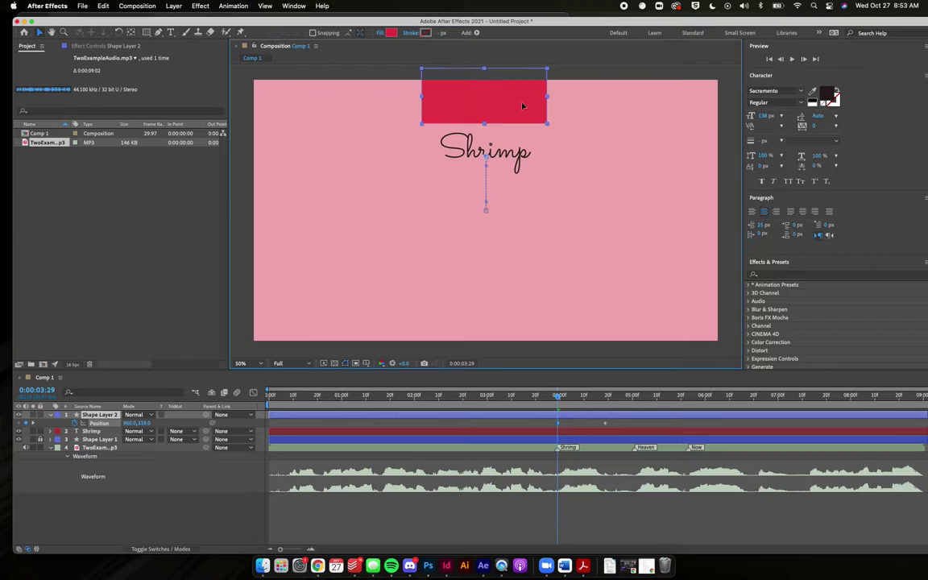
{"action": "left_click_drag", "start_coordinate": [522, 107], "coordinate": [521, 110]}
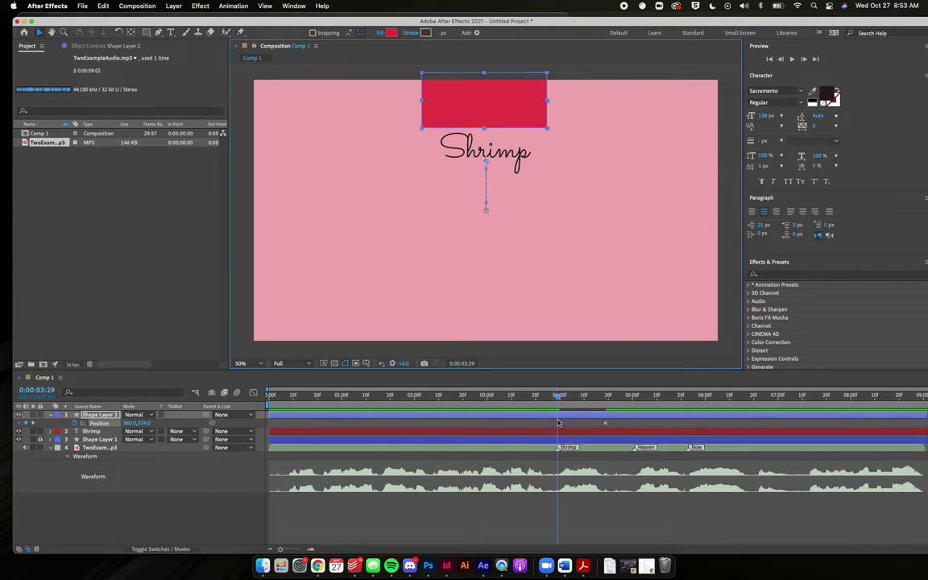
- Preview the red rectangle's downward move over the Shrimp text and scrub to 0:00:04:04
{"action": "mouse_move", "coordinate": [559, 424]}
{"action": "key", "text": "space"}
{"action": "key", "text": "space"}
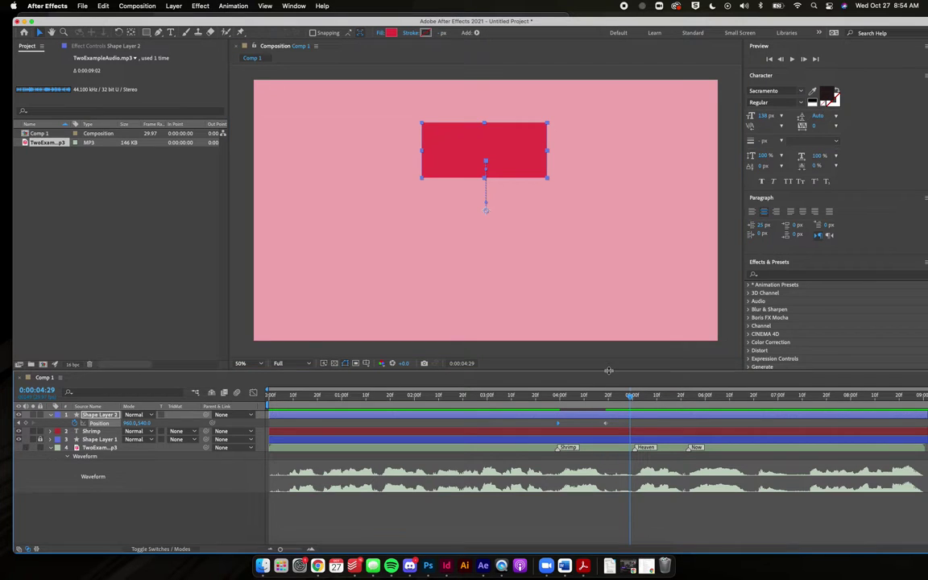
{"action": "left_click", "coordinate": [548, 398]}
{"action": "key", "text": "space"}
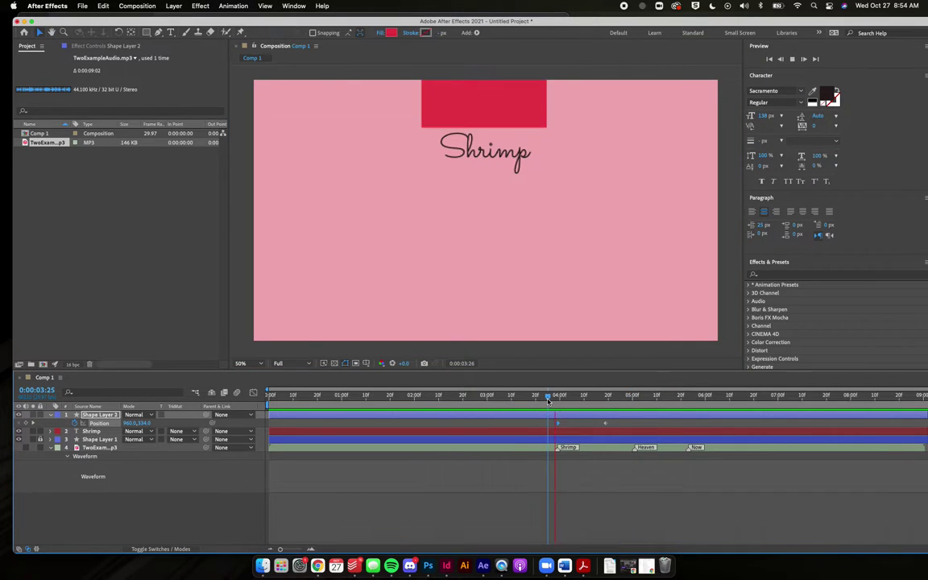
{"action": "mouse_move", "coordinate": [576, 396]}
{"action": "left_mouse_down"}
{"action": "mouse_move", "coordinate": [610, 400]}
{"action": "mouse_move", "coordinate": [497, 403]}
{"action": "mouse_move", "coordinate": [605, 403]}
{"action": "mouse_move", "coordinate": [570, 399]}
{"action": "left_mouse_up"}
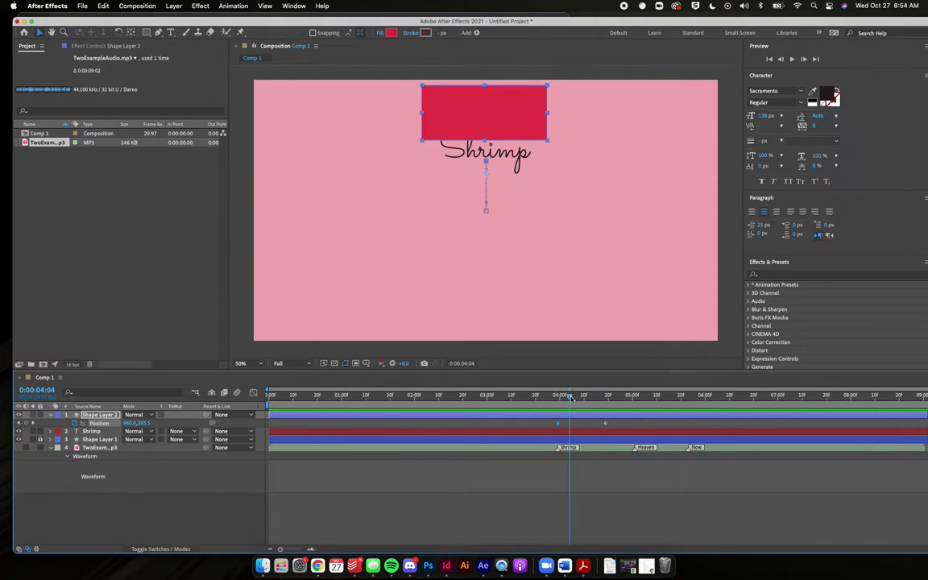
- Set the Shrimp text layer's track matte to Alpha Matte "Shape Layer 2"
{"action": "left_click", "coordinate": [92, 432]}
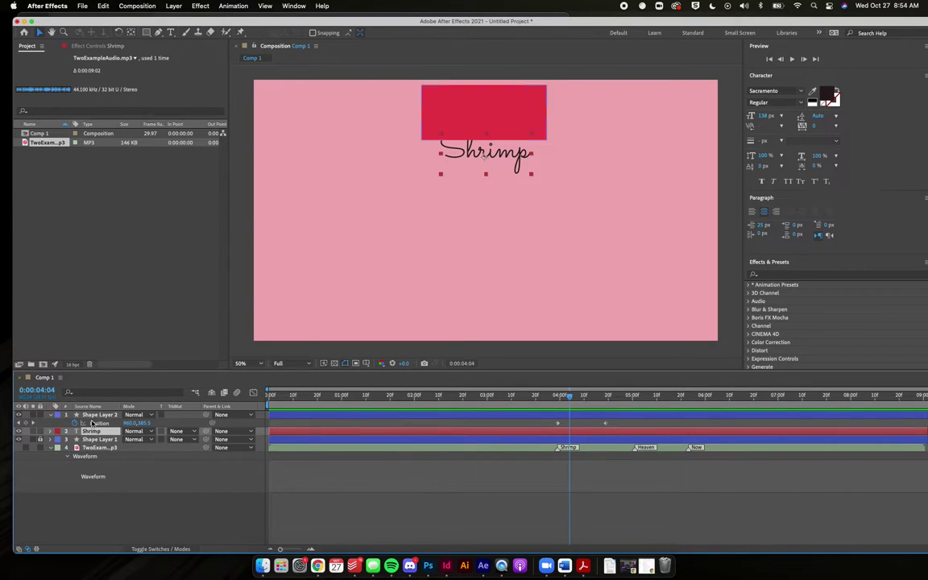
{"action": "left_click", "coordinate": [92, 414]}
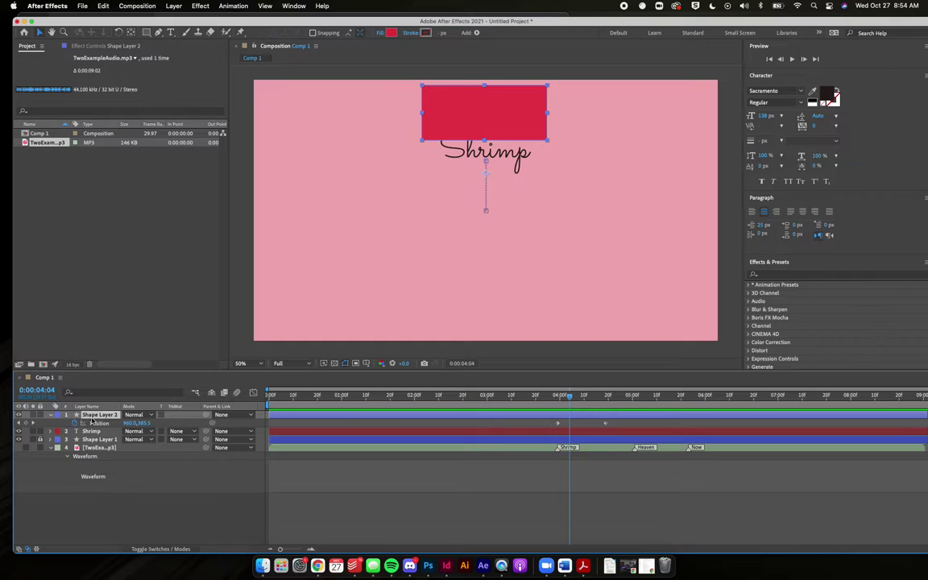
{"action": "key", "text": "ctrl+Down"}
{"action": "left_click", "coordinate": [95, 415]}
{"action": "key", "text": "ctrl+Down"}
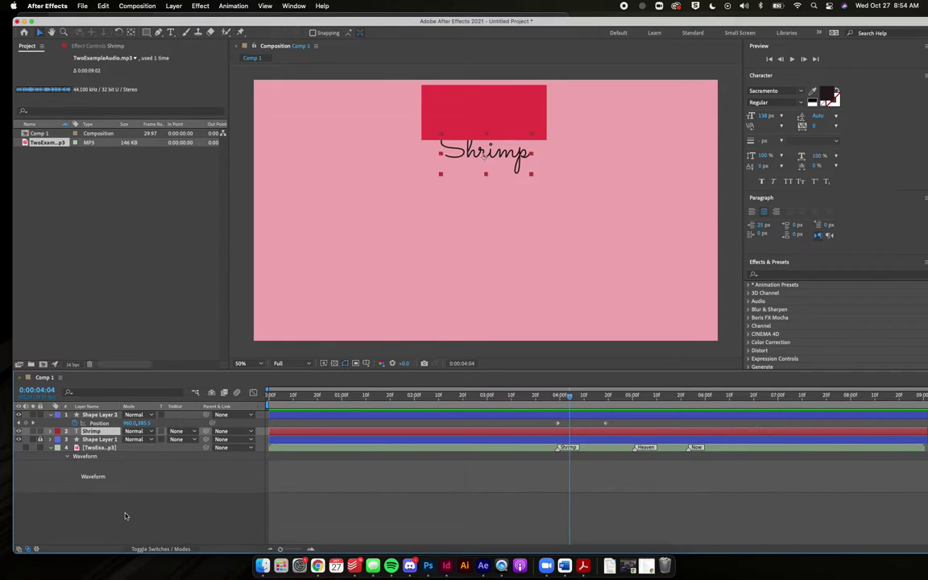
{"action": "left_click", "coordinate": [158, 549]}
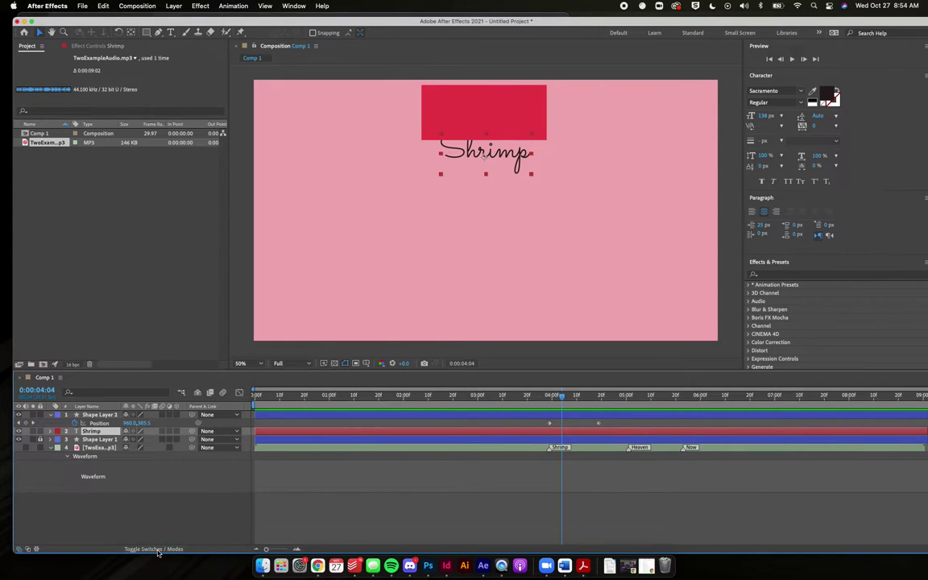
{"action": "left_click", "coordinate": [158, 550]}
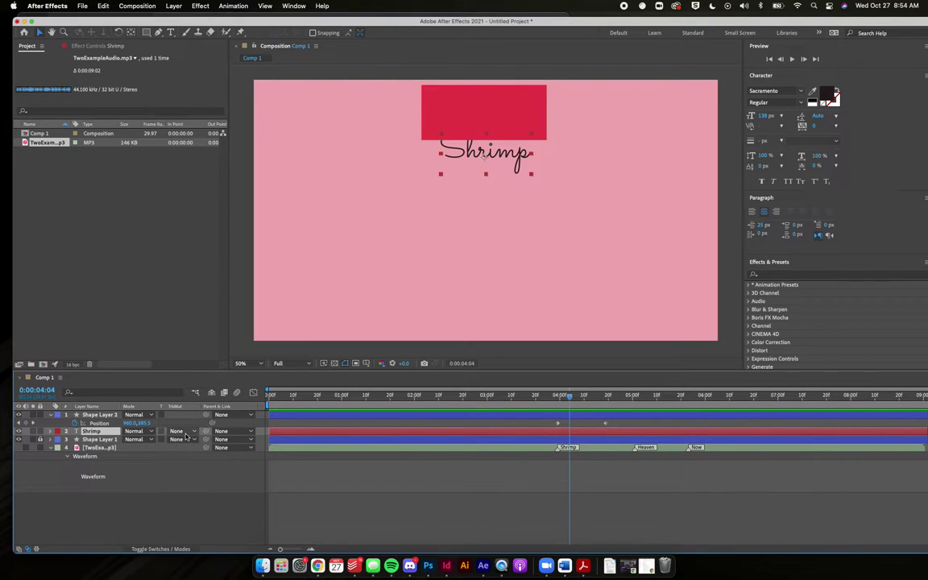
{"action": "left_click", "coordinate": [185, 432]}
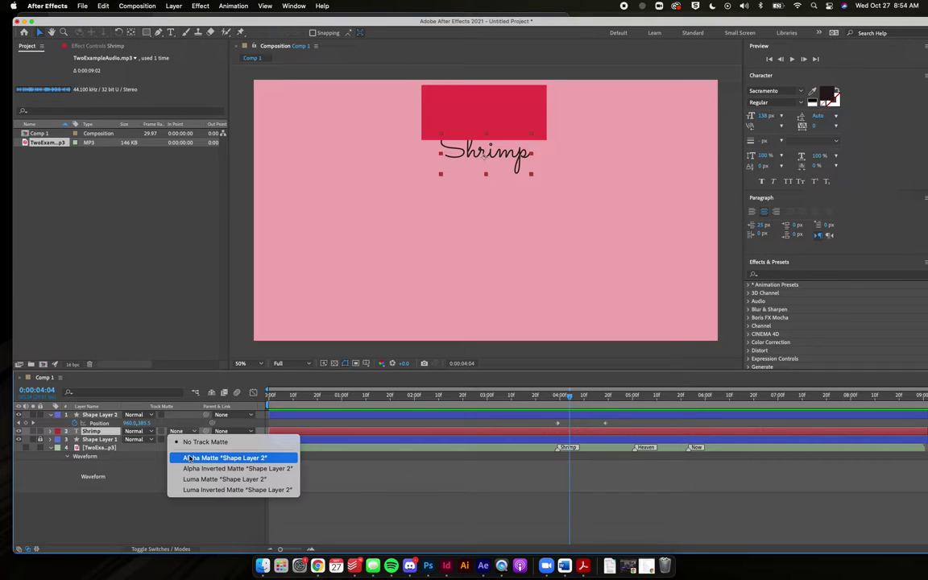
{"action": "left_click", "coordinate": [190, 459]}
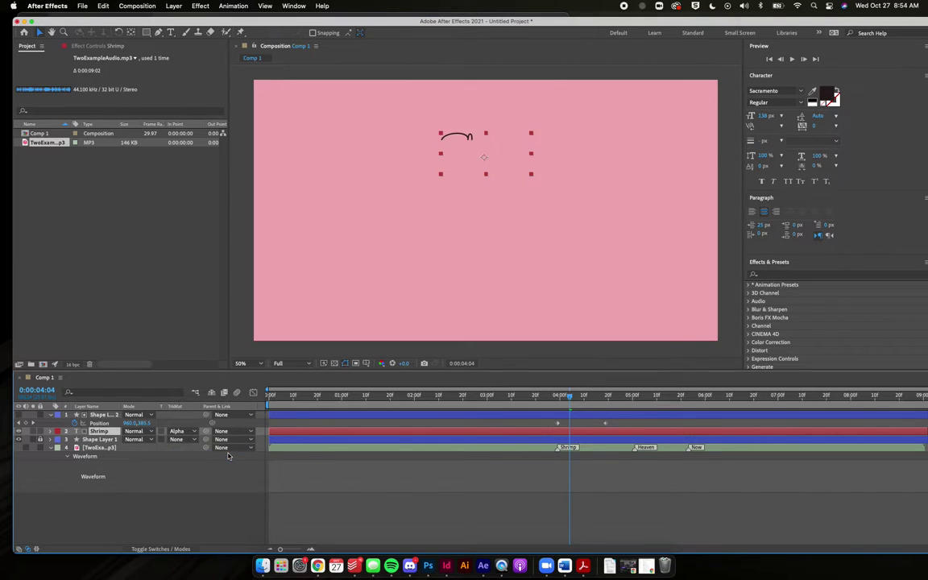
- Play back the matted Shrimp reveal several times from just before the Shrimp audio marker
{"action": "left_click", "coordinate": [586, 396]}
{"action": "left_click", "coordinate": [556, 395]}
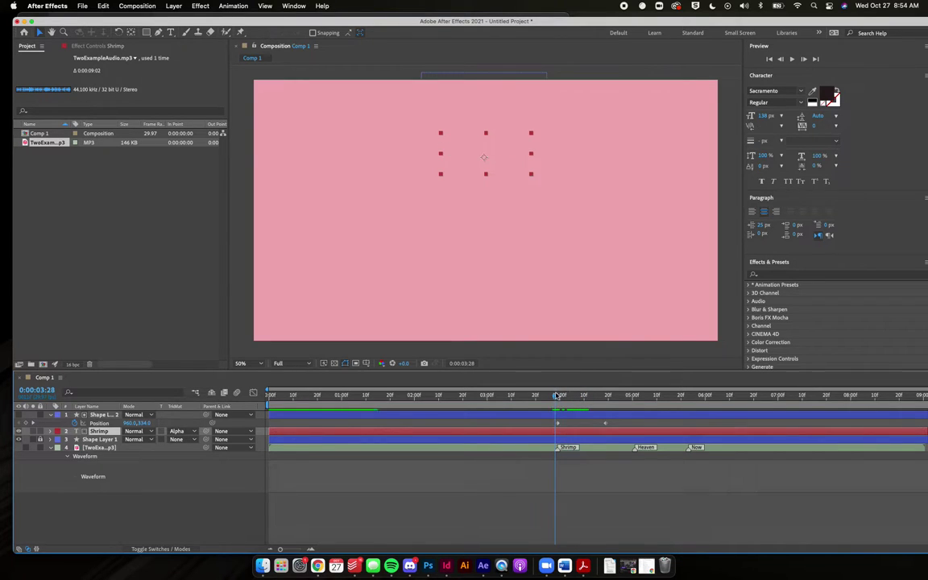
{"action": "key", "text": "space"}
{"action": "key", "text": "space"}
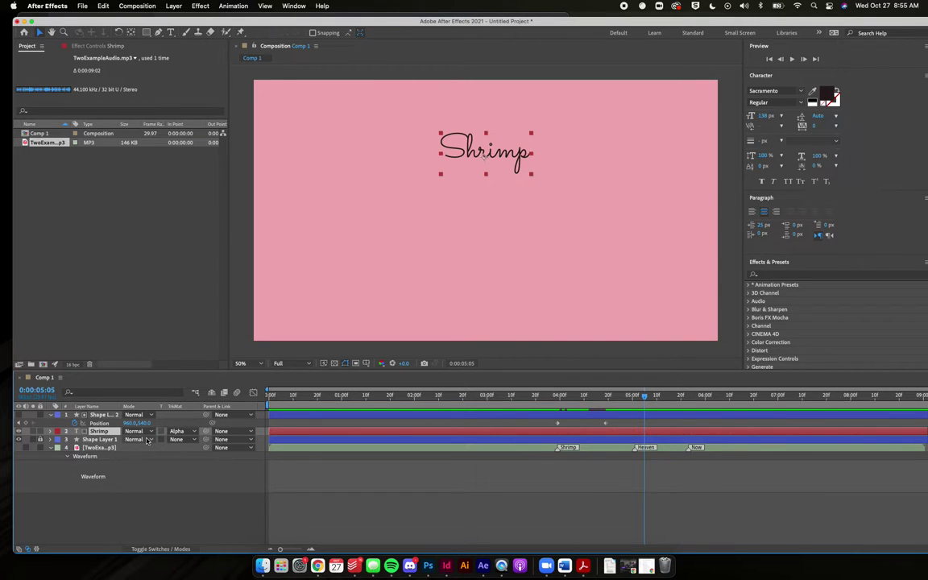
{"action": "left_click", "coordinate": [432, 420]}
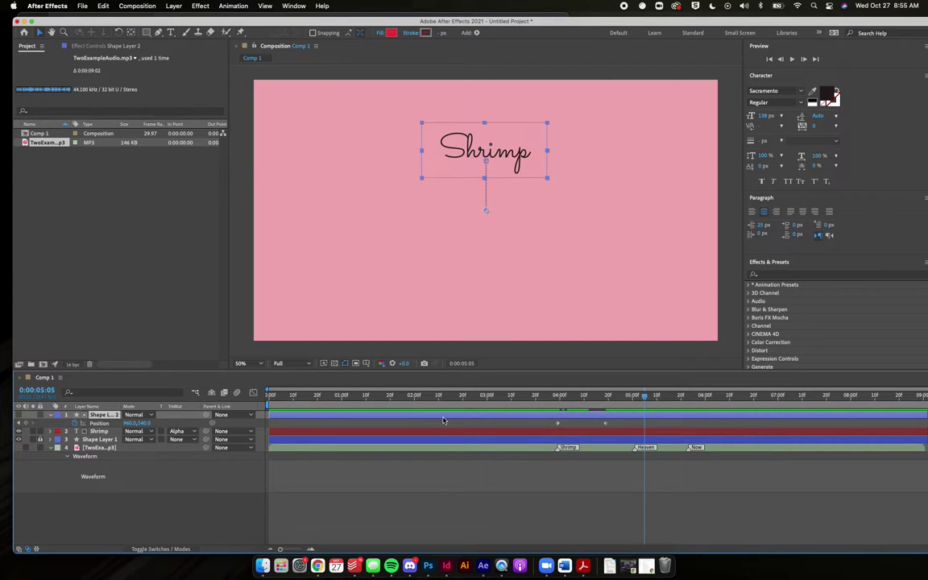
{"action": "left_click_drag", "start_coordinate": [574, 395], "coordinate": [561, 396]}
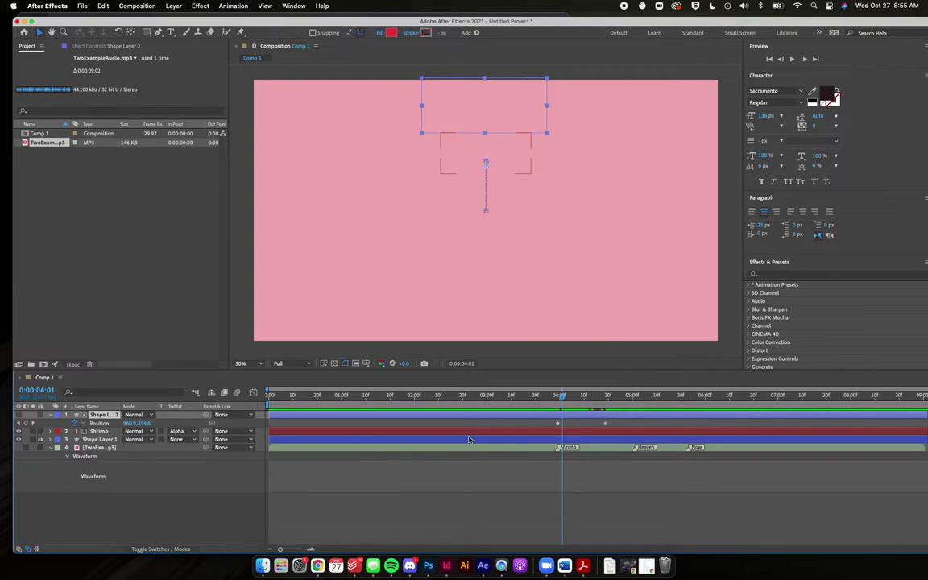
{"action": "key", "text": "space"}
{"action": "key", "text": "space"}
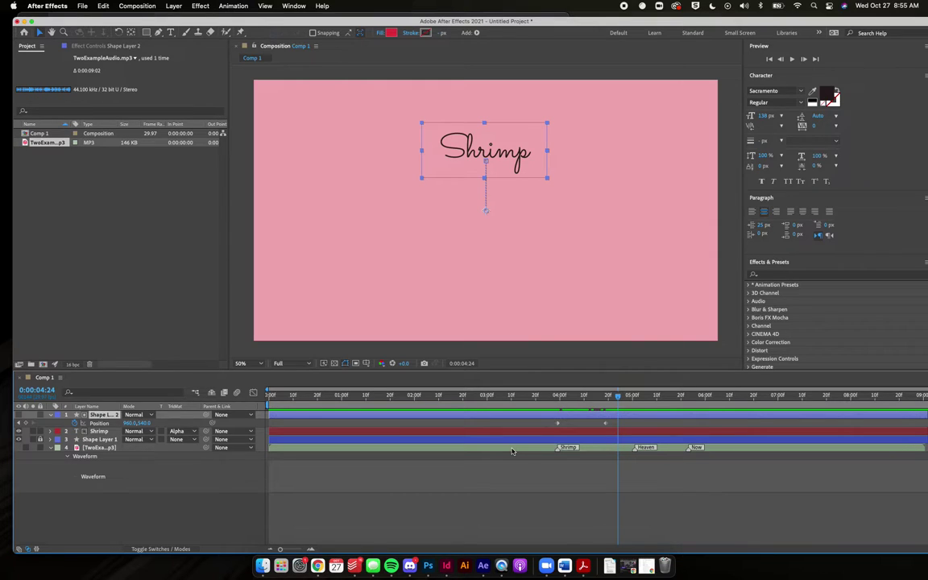
{"action": "left_click", "coordinate": [548, 398]}
{"action": "key", "text": "space"}
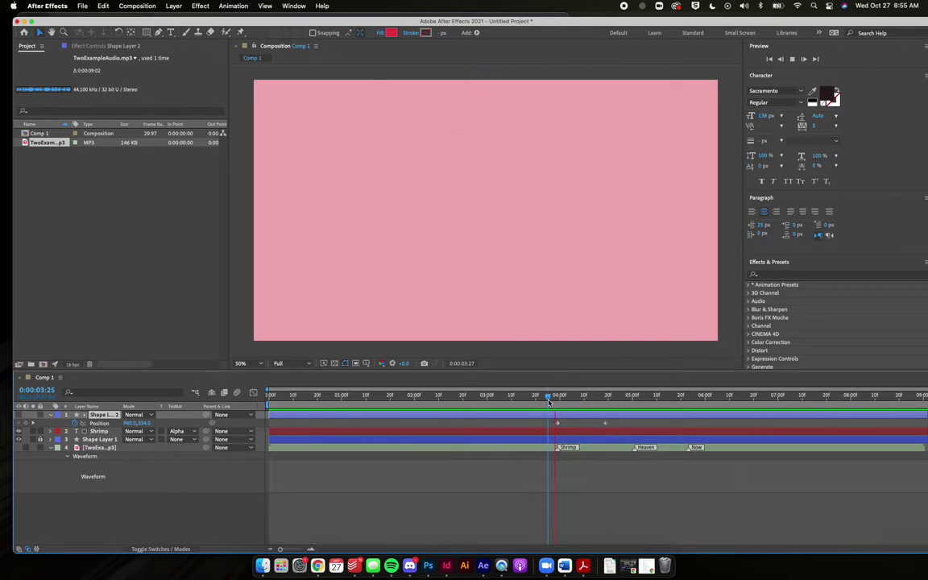
{"action": "key", "text": "space"}
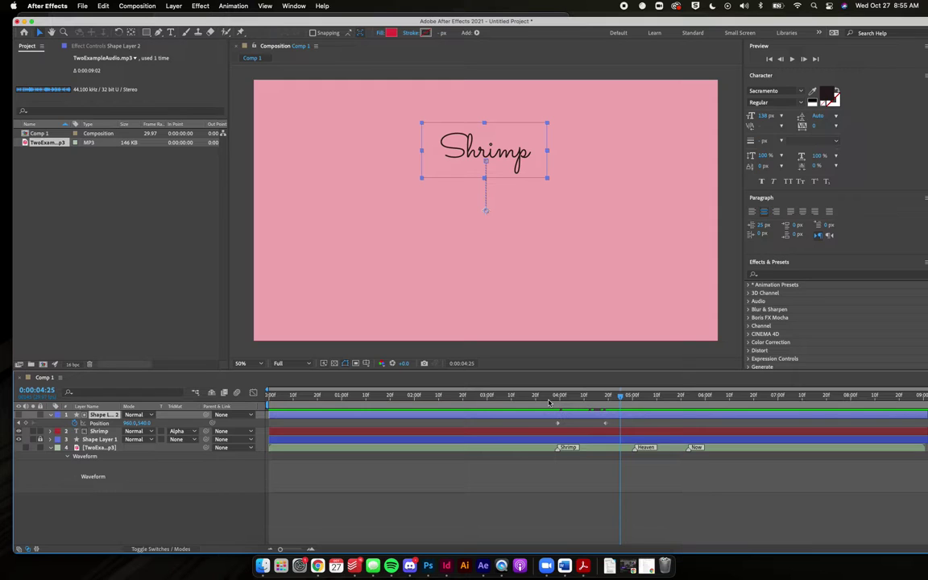
- Undo the track matte, the Position keyframes and the red fill, and remove the rectangle's Shape Layer 2
{"action": "key", "text": "Page_Up"}
{"action": "key", "text": "Page_Up"}
{"action": "key", "text": "Page_Up"}
{"action": "key", "text": "Page_Up"}
{"action": "key", "text": "Page_Up"}
{"action": "key", "text": "Page_Up"}
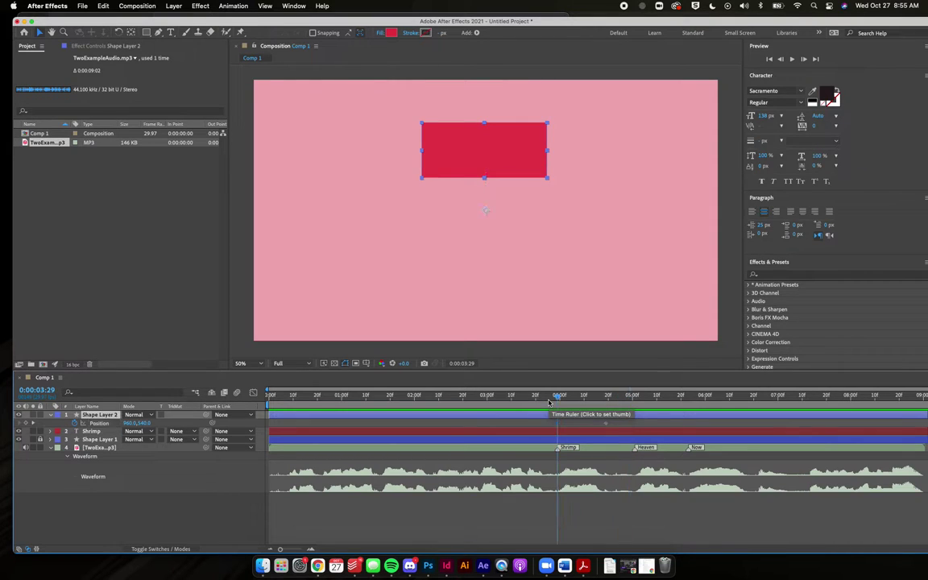
{"action": "key", "text": "Page_Up"}
{"action": "key", "text": "Page_Up"}
{"action": "key", "text": "Page_Up"}
{"action": "key", "text": "Page_Up"}
{"action": "key", "text": "Page_Up"}
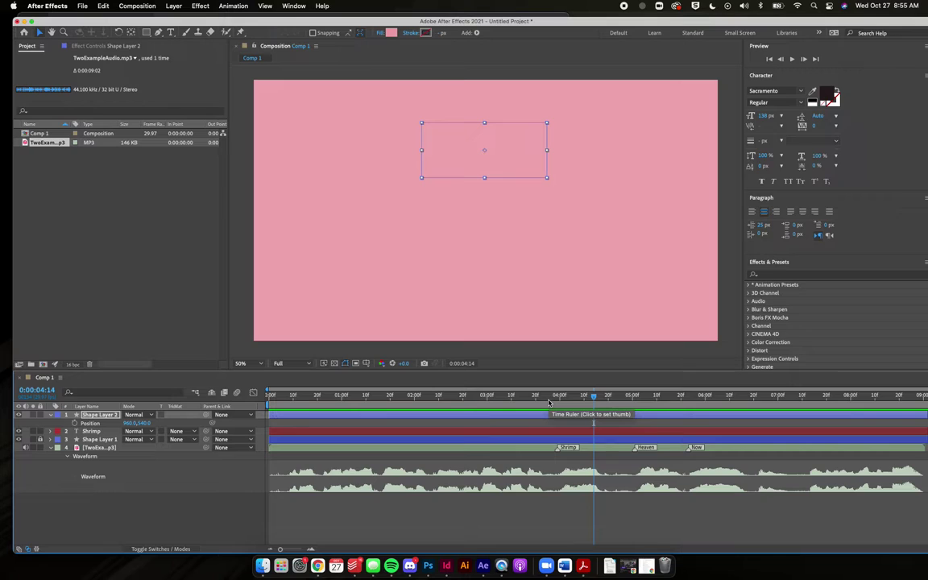
{"action": "left_click", "coordinate": [560, 397]}
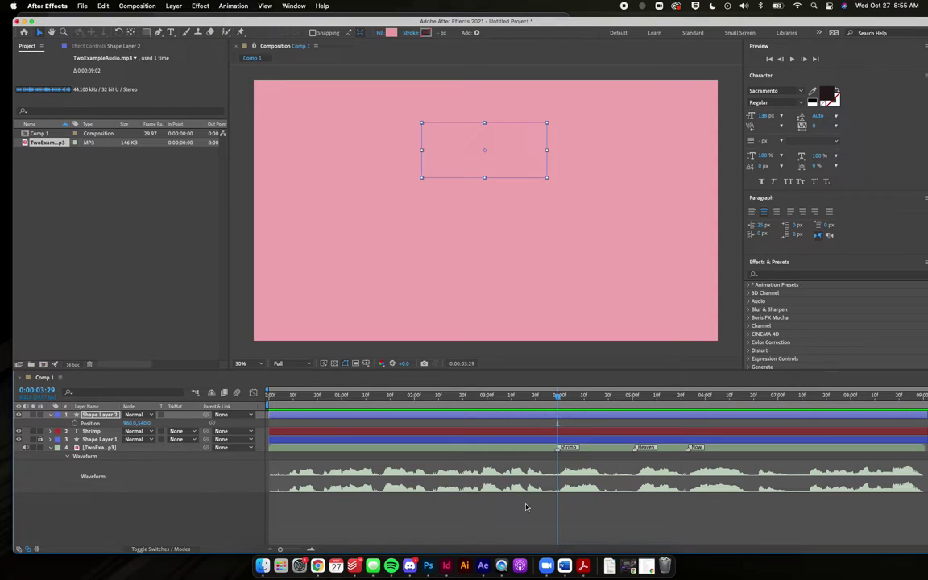
{"action": "key", "text": "Delete"}
{"action": "key", "text": "space"}
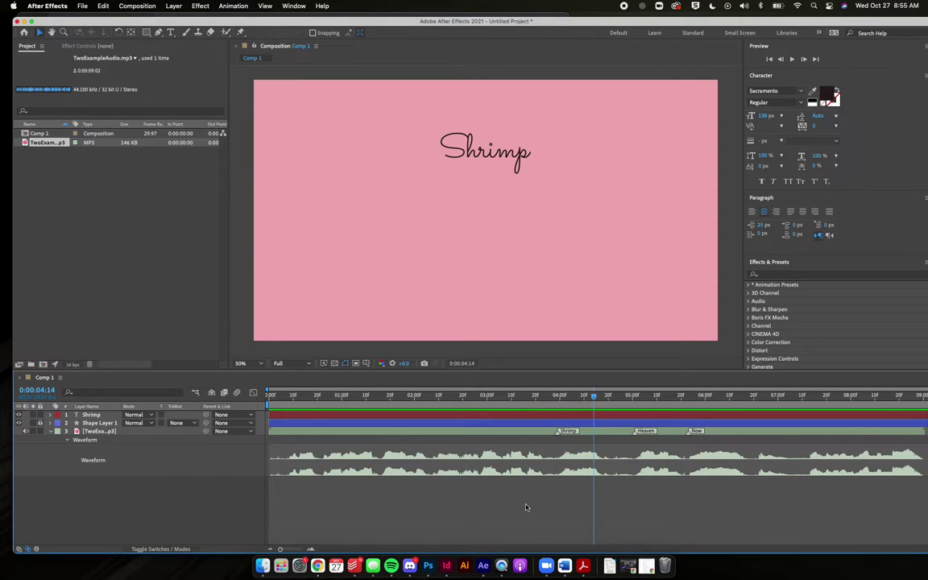
- At 0:00:04:18, draw a crimson red rectangle covering the Shrimp text on a new shape layer
{"action": "left_click", "coordinate": [604, 396]}
{"action": "left_click", "coordinate": [147, 33]}
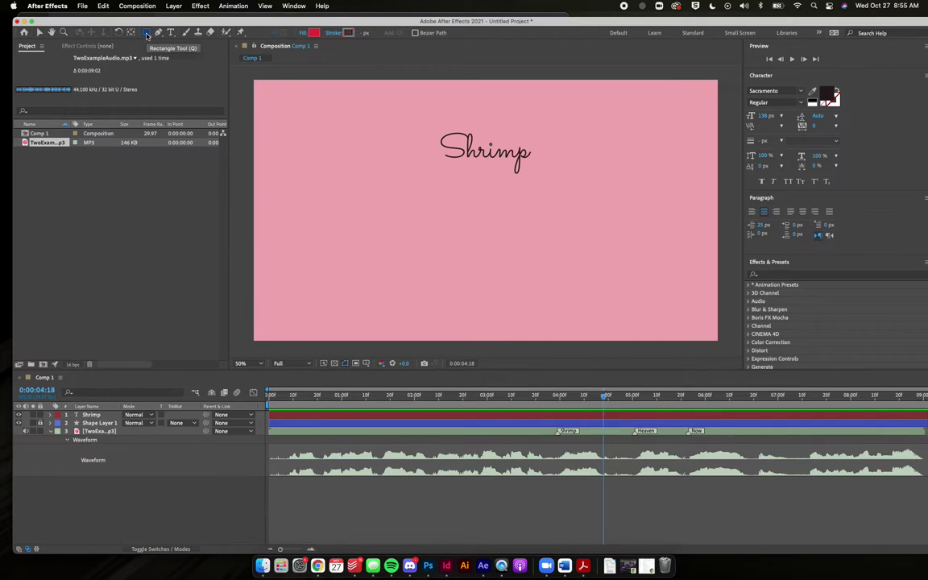
{"action": "left_click_drag", "start_coordinate": [428, 121], "coordinate": [542, 177]}
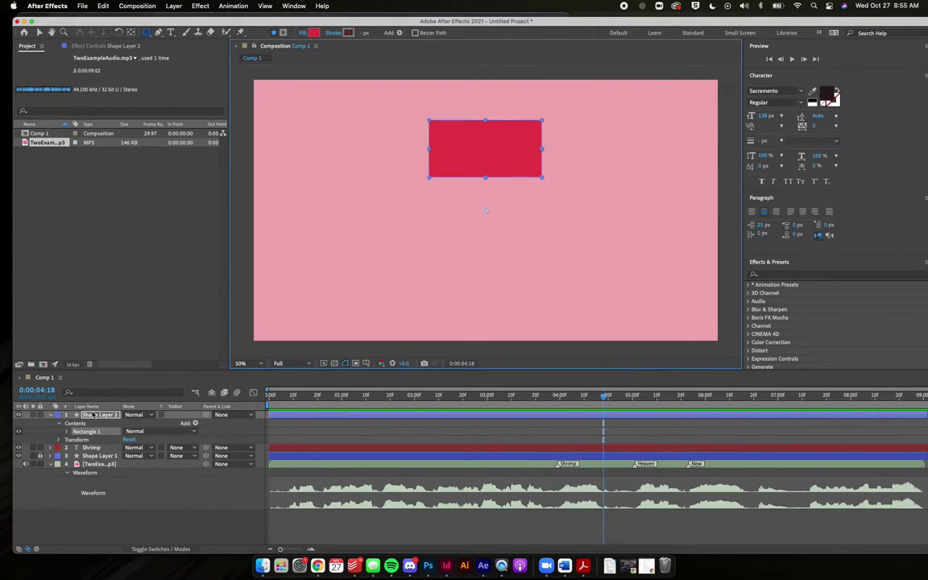
- Set a Position keyframe at 960.0, 540.0 on the new rectangle layer at 0:00:04:18
{"action": "left_click", "coordinate": [100, 414]}
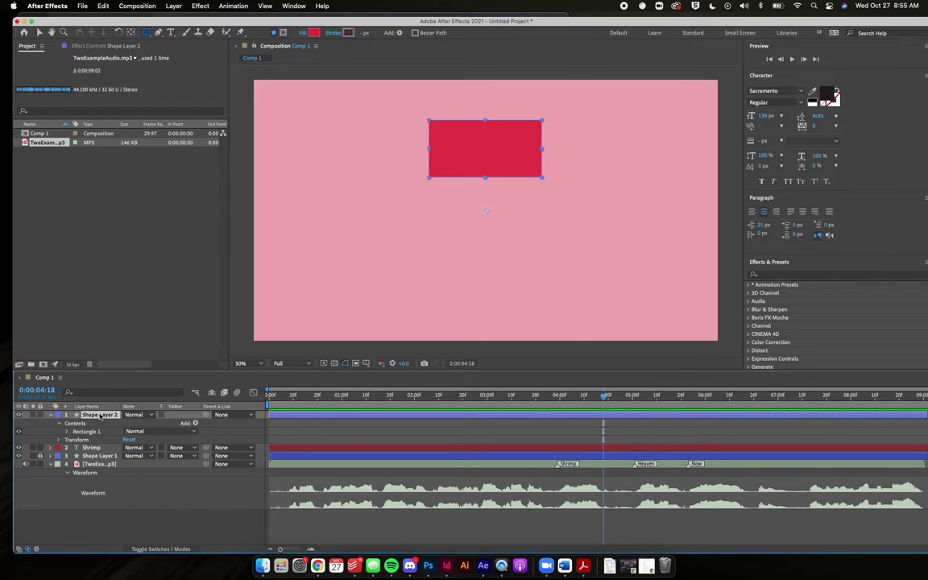
{"action": "key", "text": "p"}
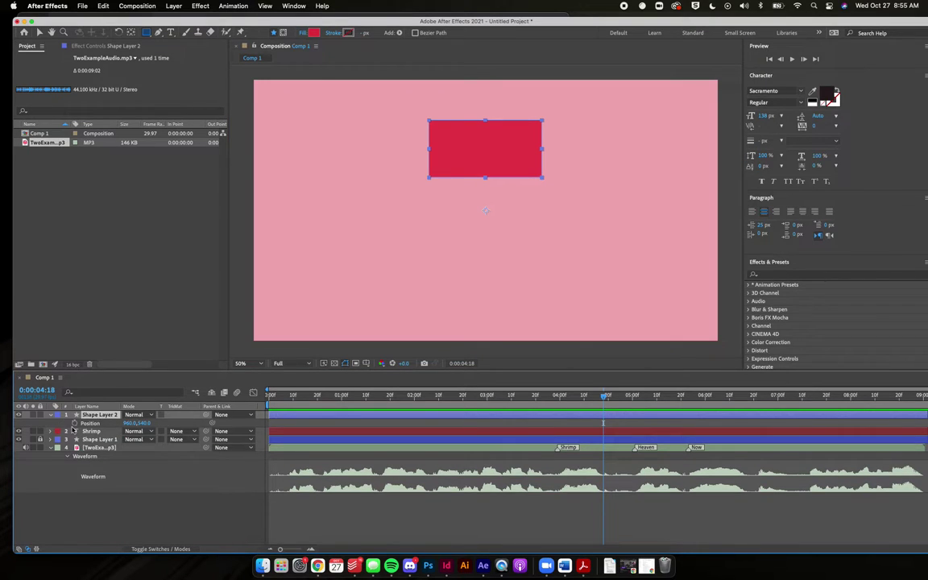
{"action": "left_click", "coordinate": [74, 423]}
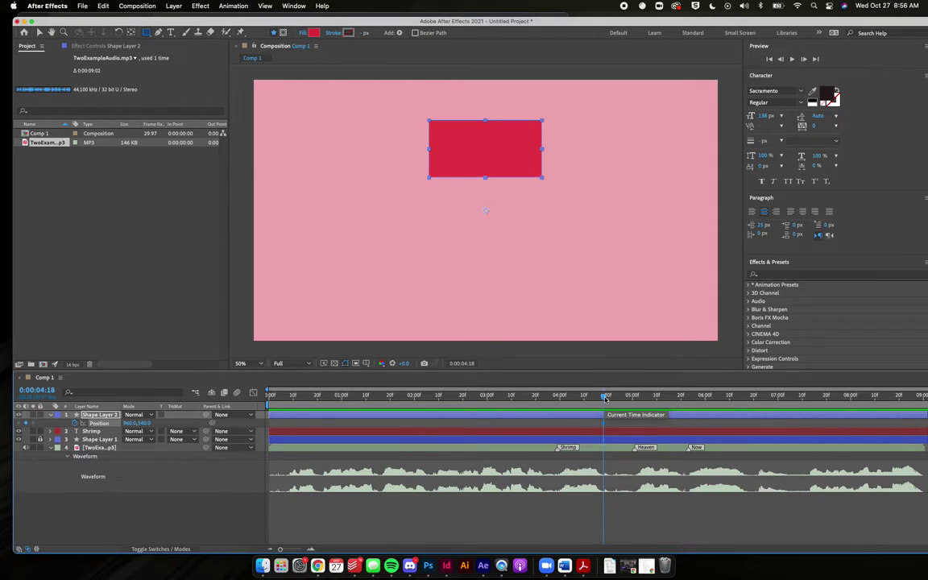
- At 0:00:03:29, move the rectangle straight up above the Shrimp text to Position 960.0, 328.0 and preview the motion
{"action": "left_click_drag", "start_coordinate": [604, 398], "coordinate": [560, 404]}
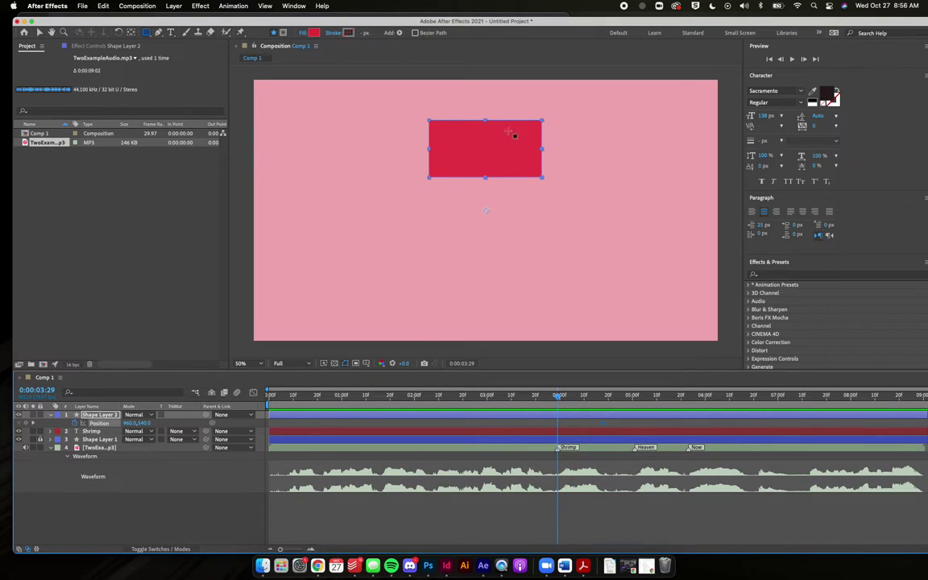
{"action": "key", "text": "v"}
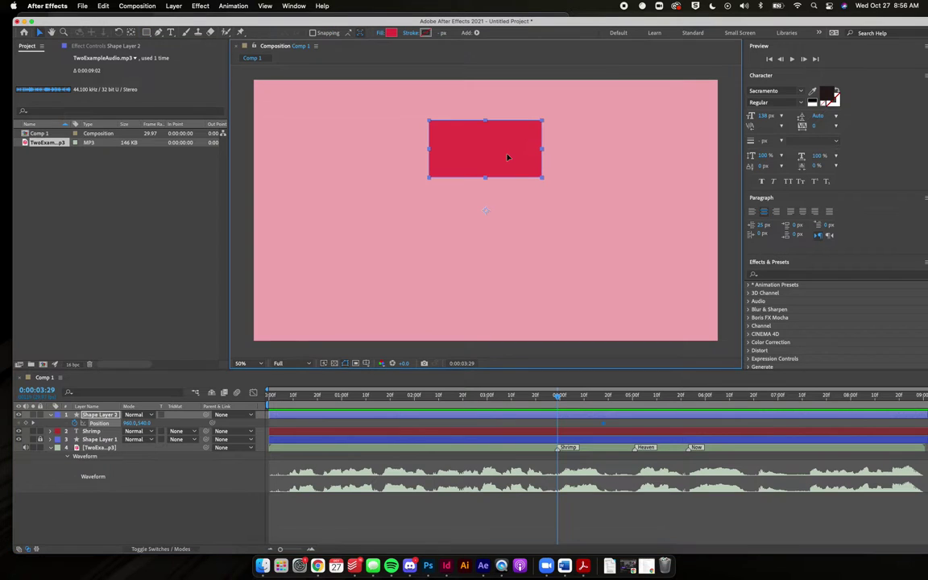
{"action": "left_click_drag", "start_coordinate": [507, 156], "coordinate": [507, 106]}
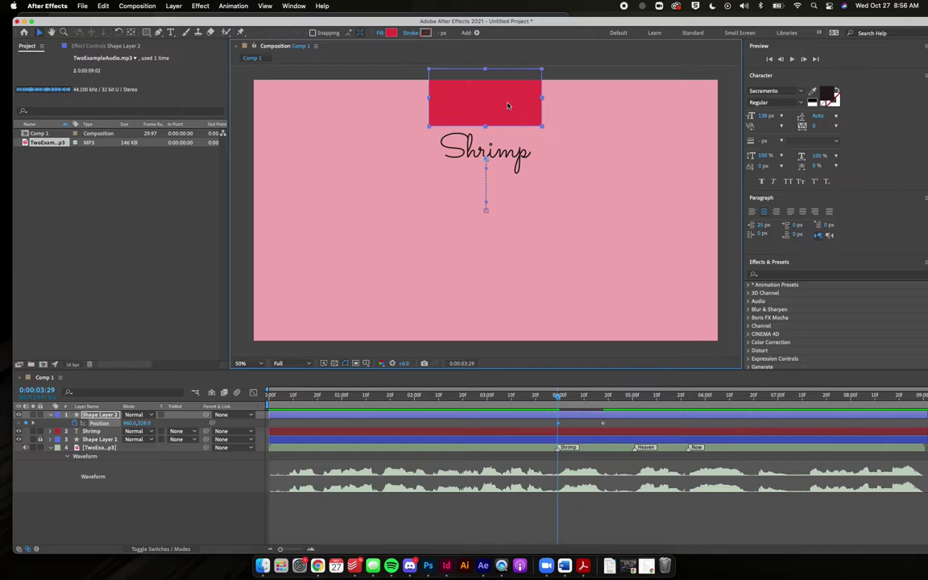
{"action": "key", "text": "space"}
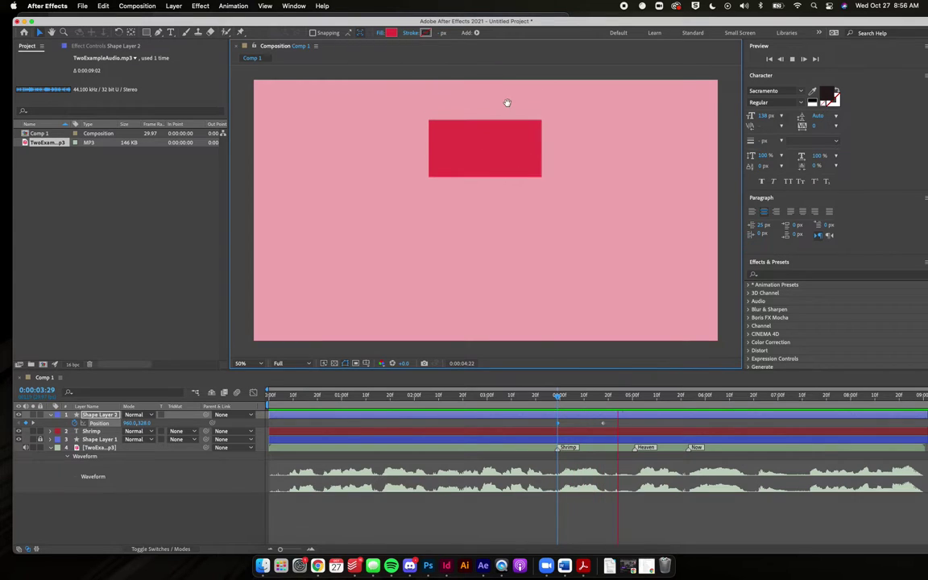
{"action": "key", "text": "space"}
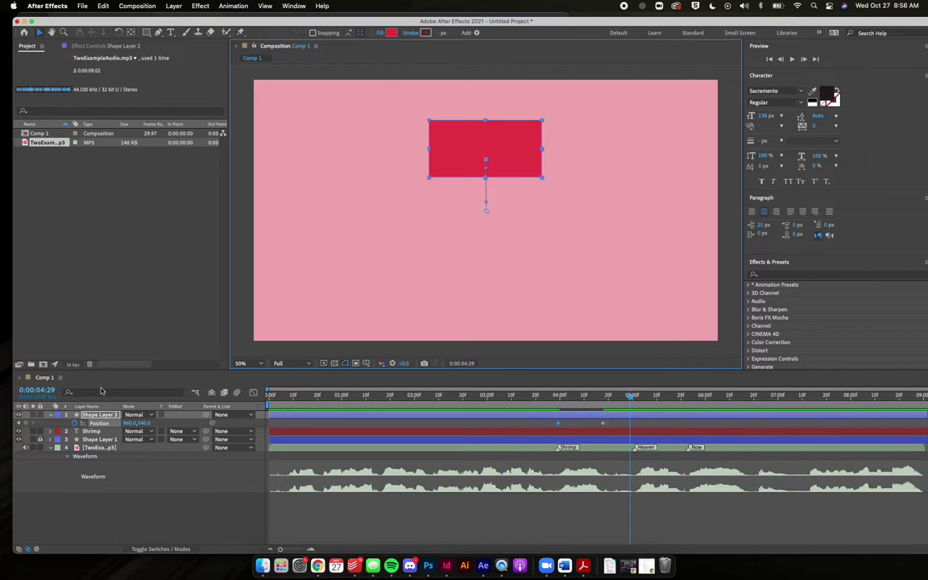
- Apply Alpha Matte "Shape Layer 2" to the Shrimp text layer and deselect the layer
{"action": "left_click", "coordinate": [92, 432]}
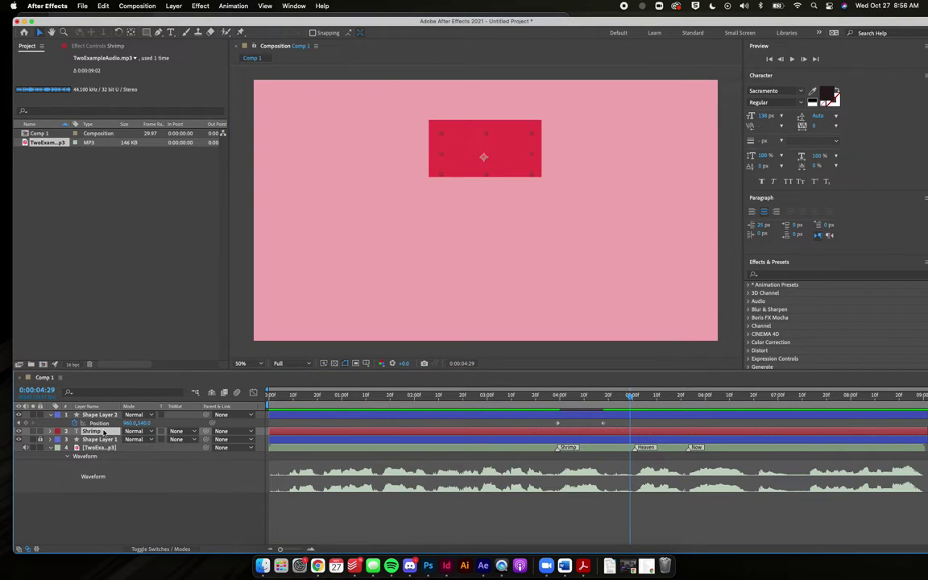
{"action": "left_click", "coordinate": [190, 434]}
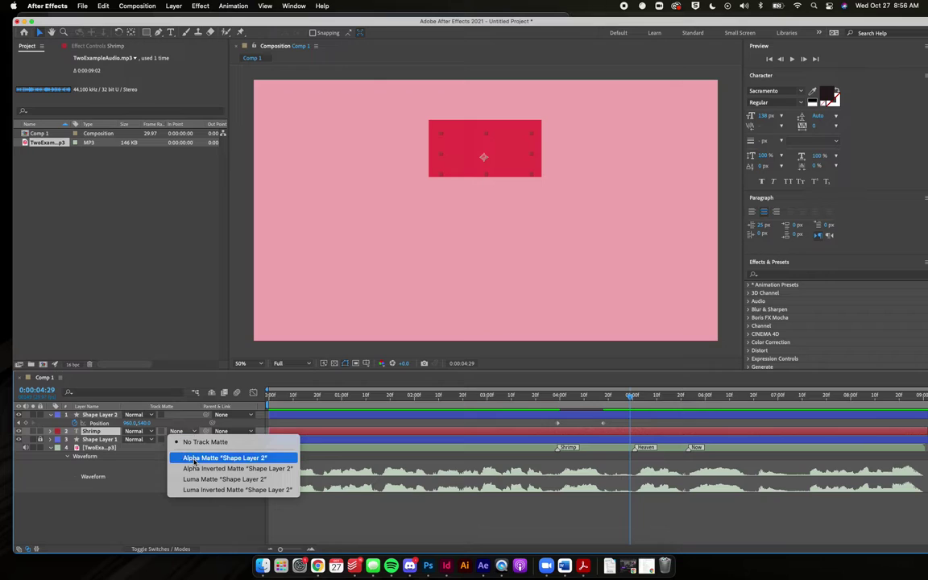
{"action": "left_click", "coordinate": [261, 460]}
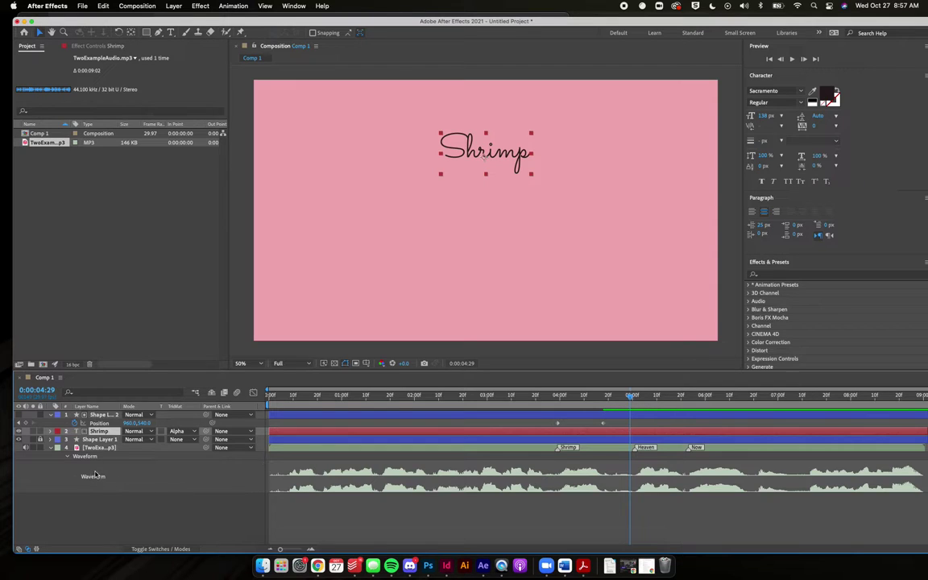
{"action": "left_click", "coordinate": [176, 415]}
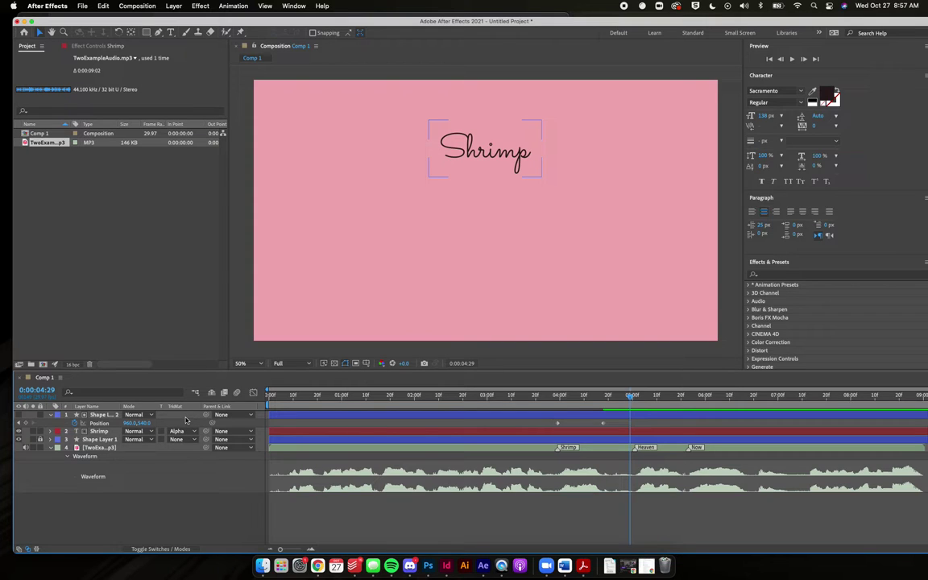
{"action": "left_click", "coordinate": [103, 432]}
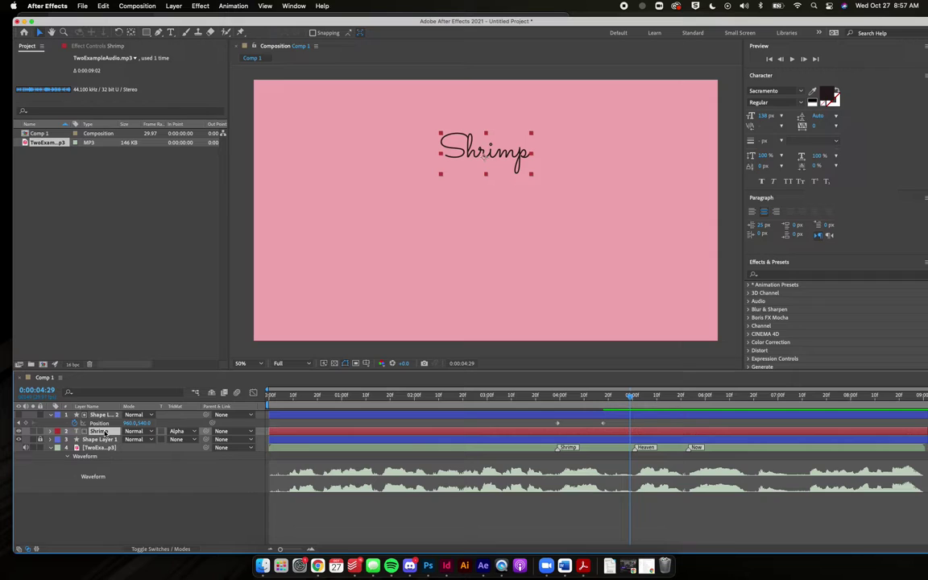
{"action": "key", "text": "super+Up"}
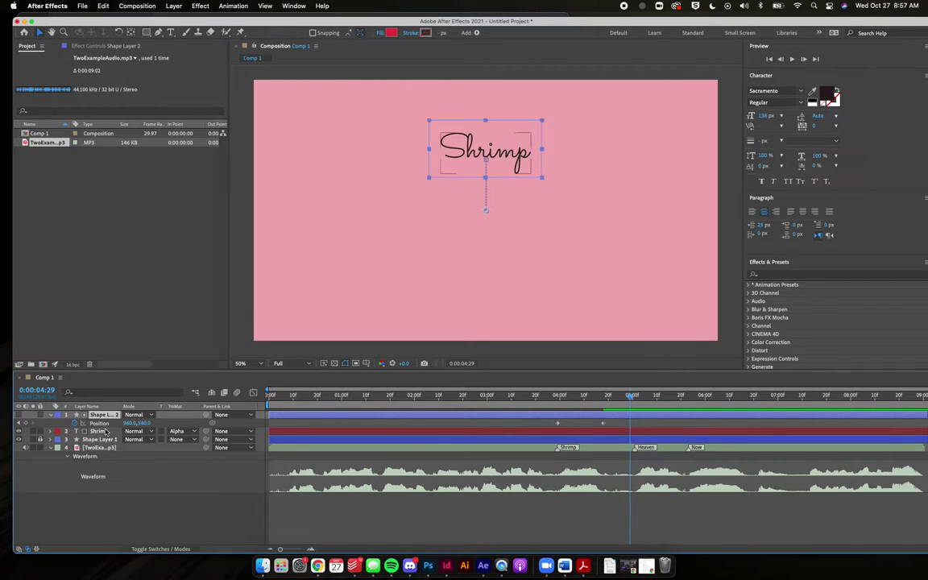
{"action": "left_click", "coordinate": [105, 433]}
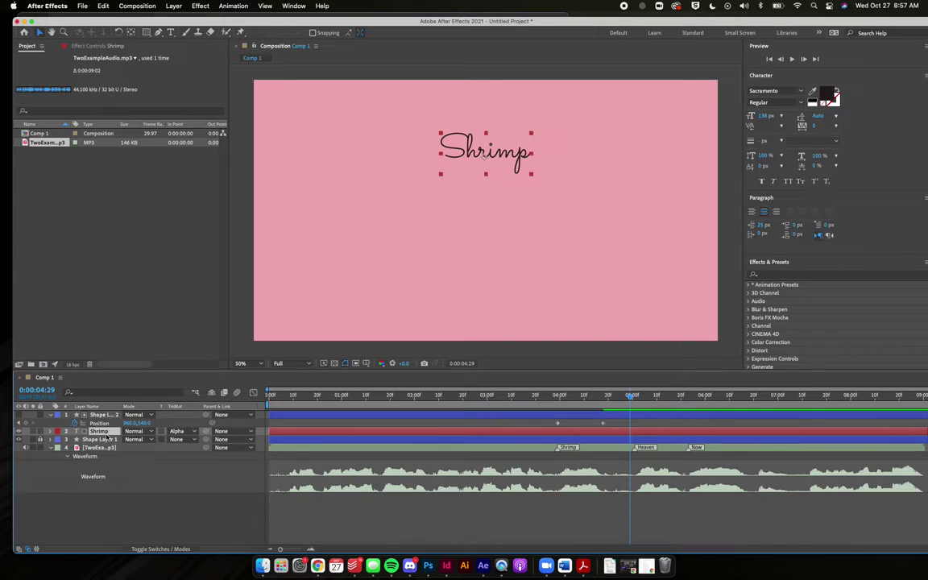
- Check the class-chat messages in Discord and toggle the After Effects timeline columns between switches and modes
{"action": "left_click", "coordinate": [409, 566]}
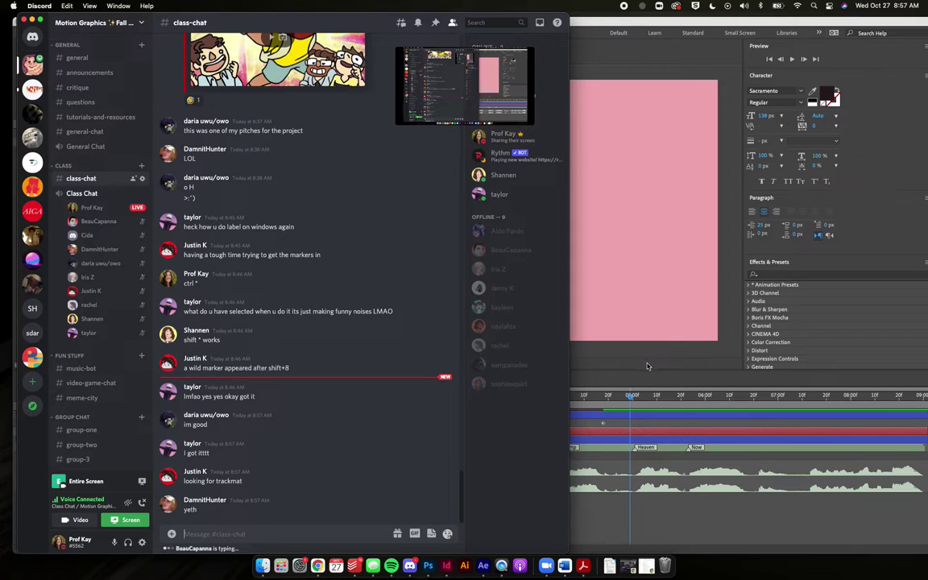
{"action": "left_click", "coordinate": [583, 324]}
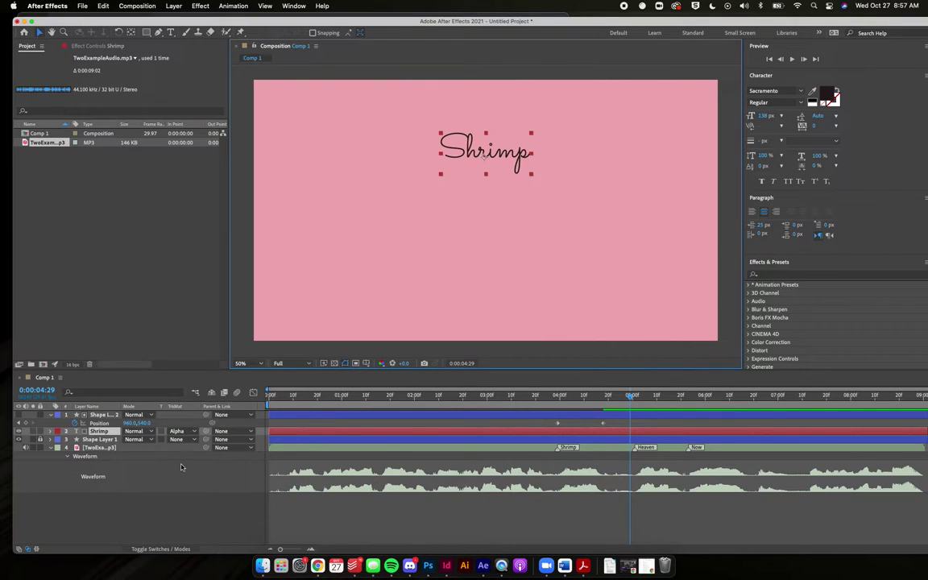
{"action": "left_click", "coordinate": [142, 551]}
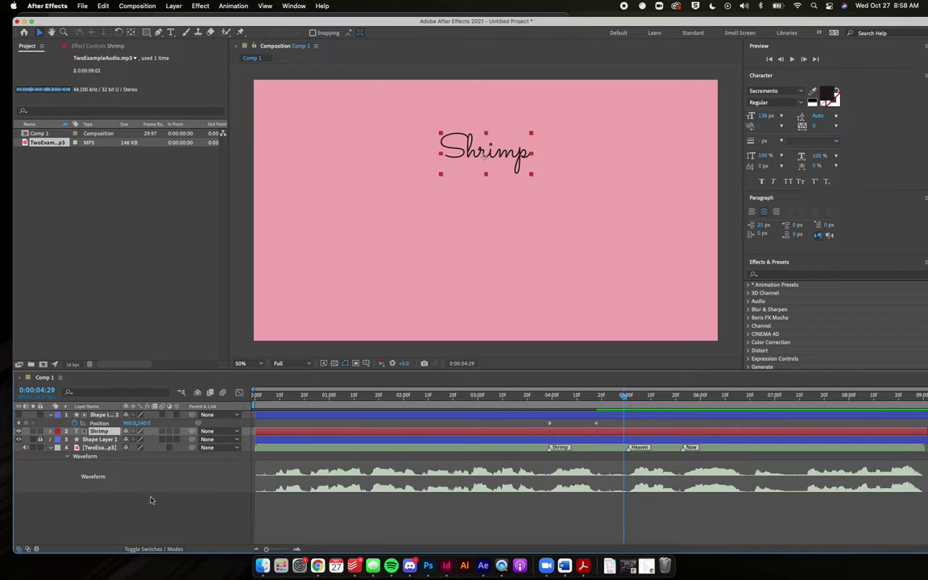
{"action": "left_click", "coordinate": [138, 550]}
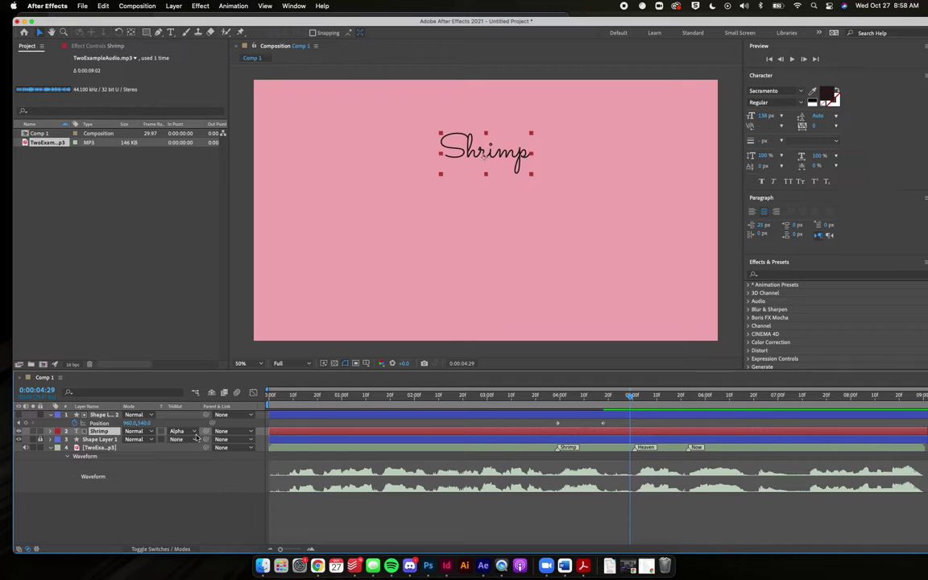
{"action": "left_click", "coordinate": [409, 565]}
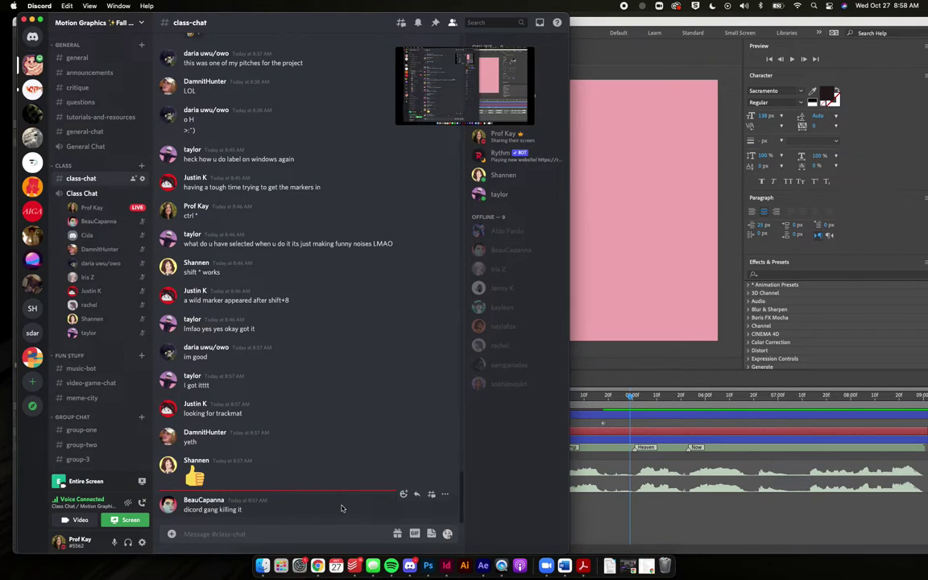
{"action": "left_click", "coordinate": [667, 368]}
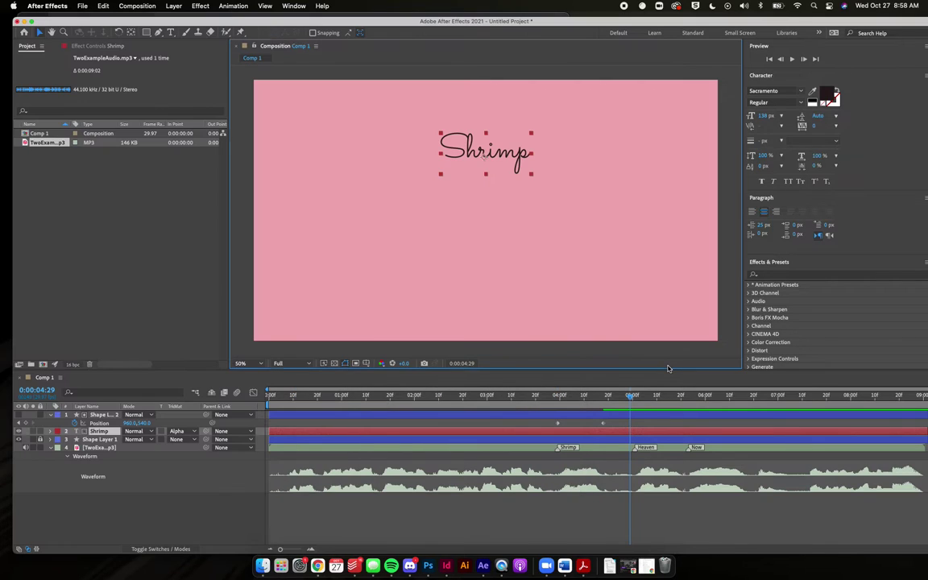
- Scrub through the Shrimp reveal and bring the current time to 0:00:05:00
{"action": "left_click", "coordinate": [558, 396]}
{"action": "left_click_drag", "start_coordinate": [557, 399], "coordinate": [610, 405]}
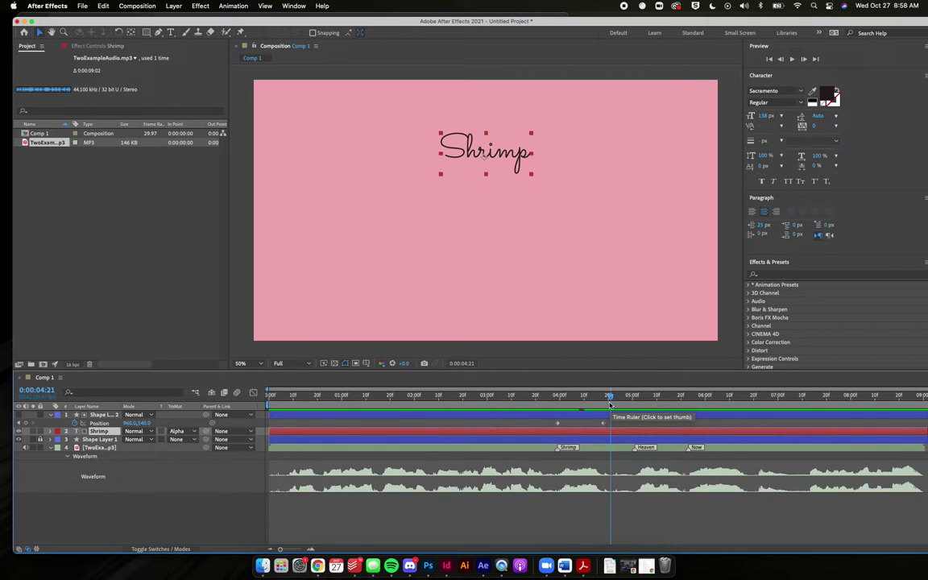
{"action": "left_click_drag", "start_coordinate": [610, 403], "coordinate": [632, 400]}
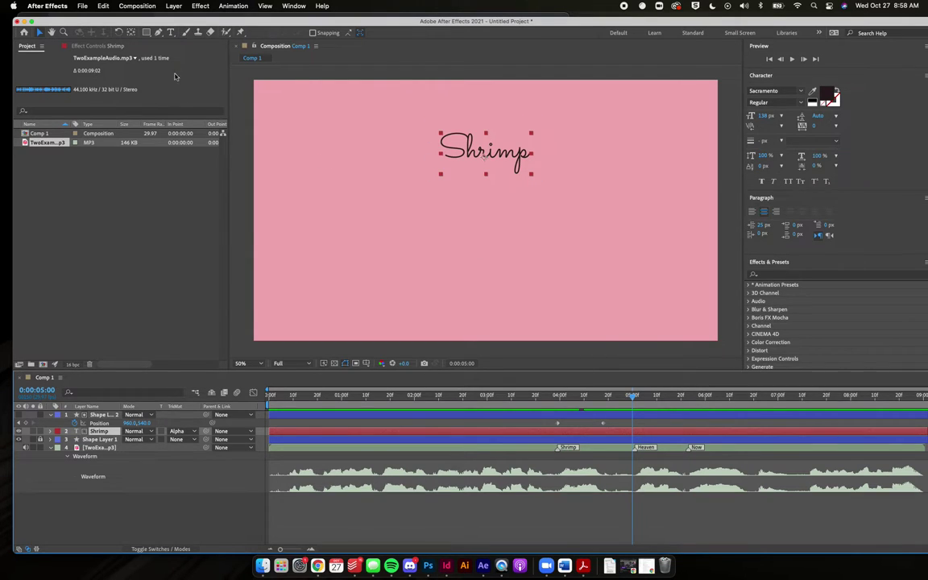
- Add a new text layer reading "Heaven" above Shape Layer 2, keeping the Shrimp matte pairing intact
{"action": "left_click", "coordinate": [170, 32]}
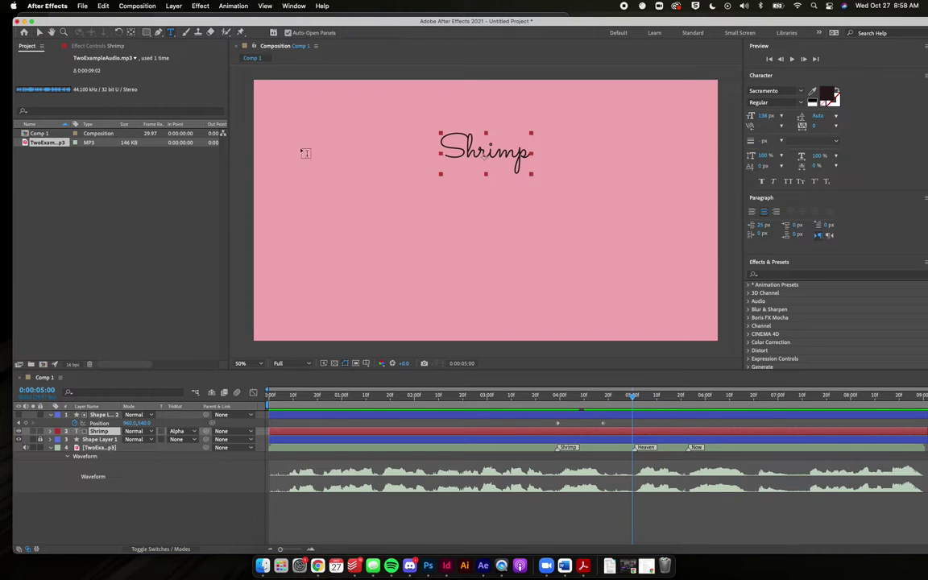
{"action": "left_click", "coordinate": [435, 207]}
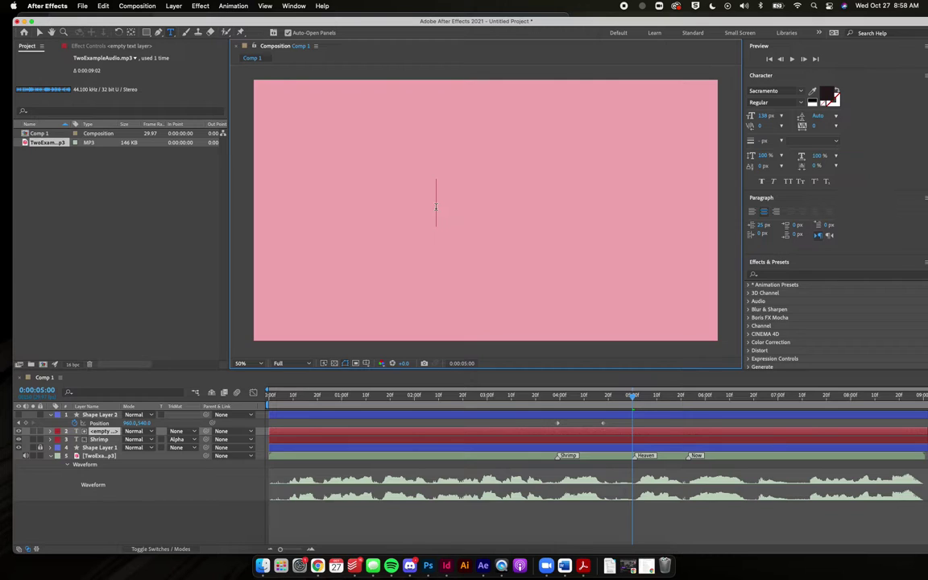
{"action": "key", "text": "super+z"}
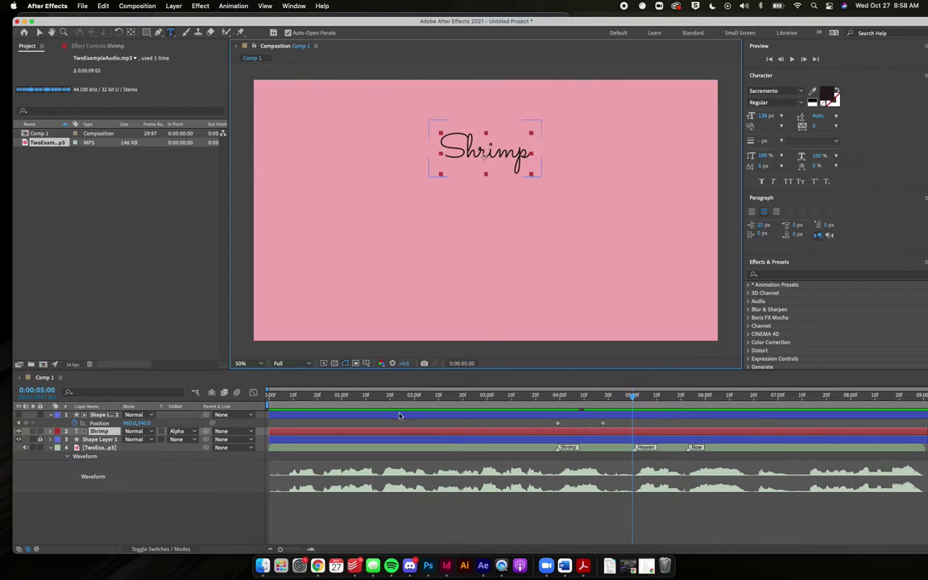
{"action": "left_click", "coordinate": [424, 415]}
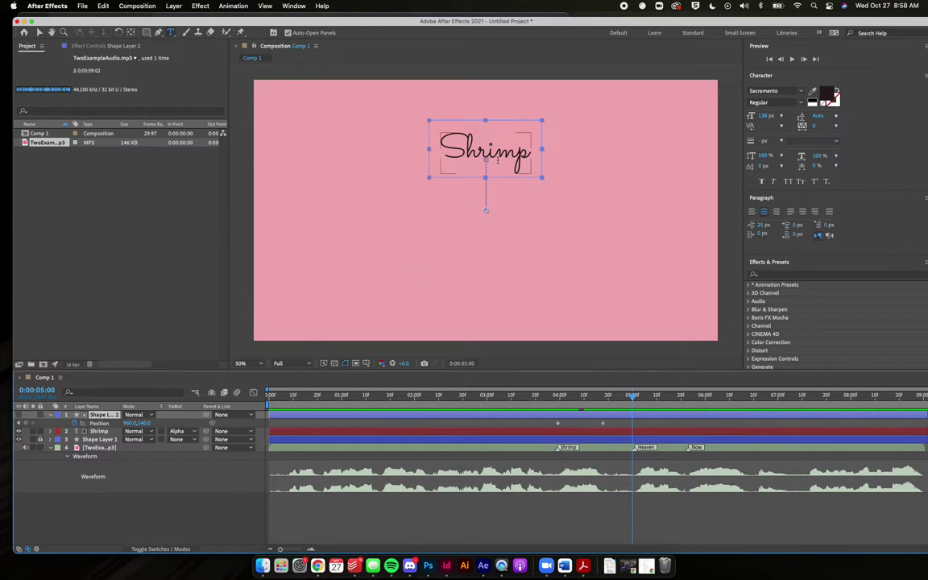
{"action": "left_click", "coordinate": [408, 244]}
{"action": "type", "text": "Heaven"}
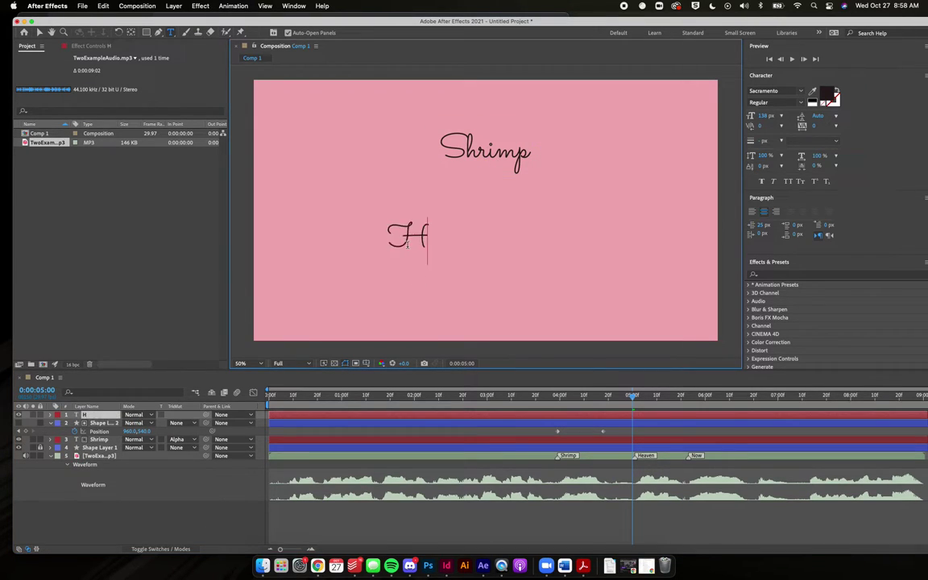
{"action": "left_click", "coordinate": [145, 294]}
{"action": "left_click", "coordinate": [330, 509]}
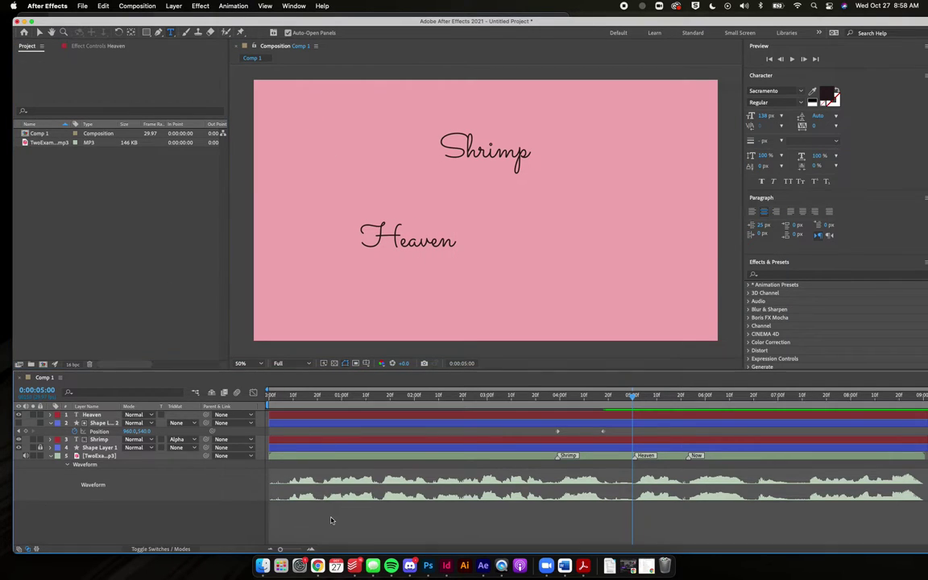
- Move the Heaven text directly beneath the Shrimp text, at Position 952.0, 534.0
{"action": "left_click", "coordinate": [317, 427]}
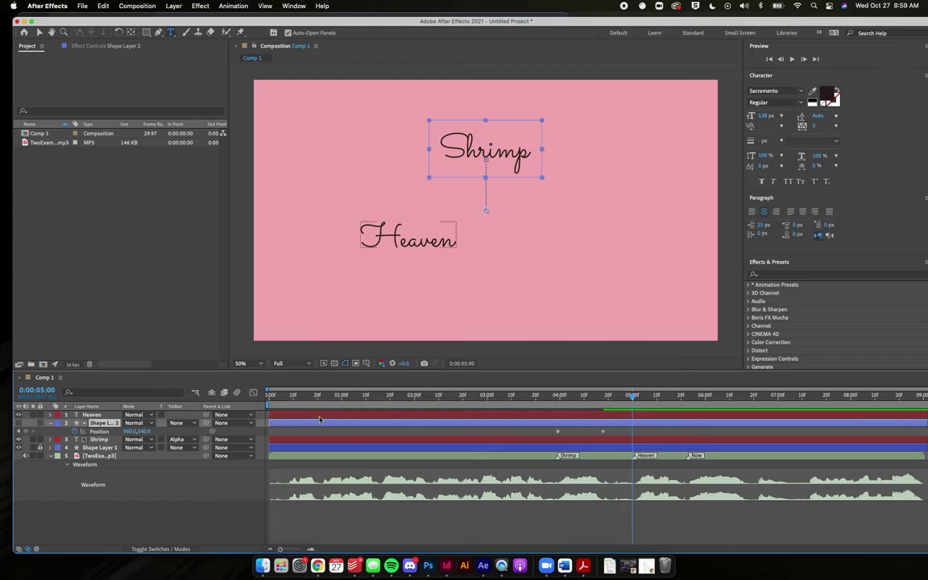
{"action": "left_click", "coordinate": [446, 235]}
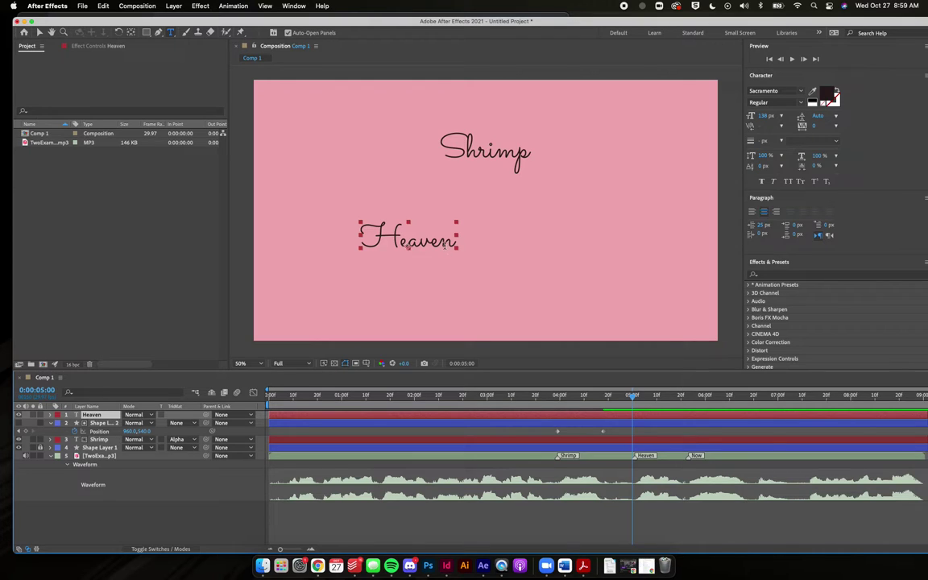
{"action": "key", "text": "v"}
{"action": "left_click_drag", "start_coordinate": [428, 242], "coordinate": [515, 196]}
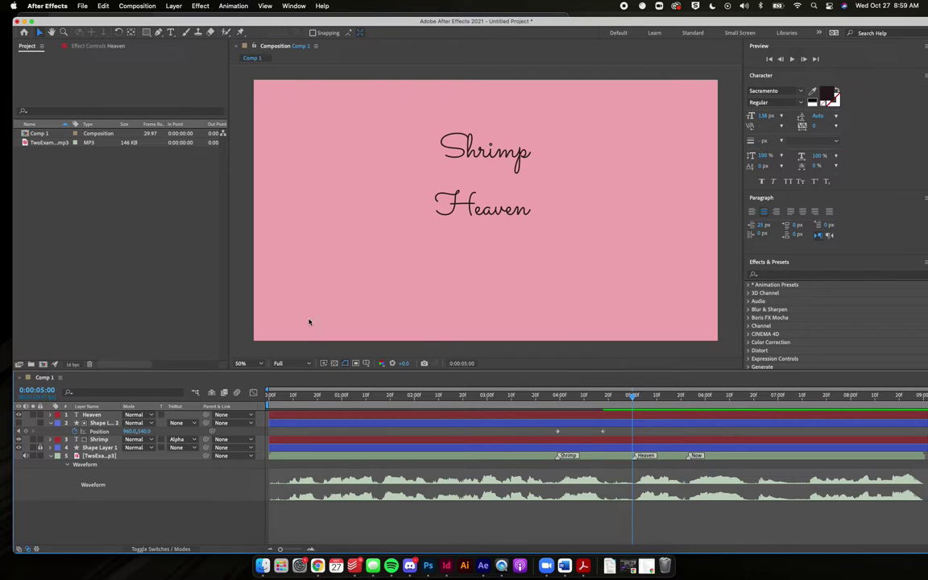
{"action": "left_click", "coordinate": [203, 438]}
{"action": "left_click", "coordinate": [280, 335]}
{"action": "left_click", "coordinate": [491, 216]}
{"action": "left_click_drag", "start_coordinate": [491, 216], "coordinate": [494, 210]}
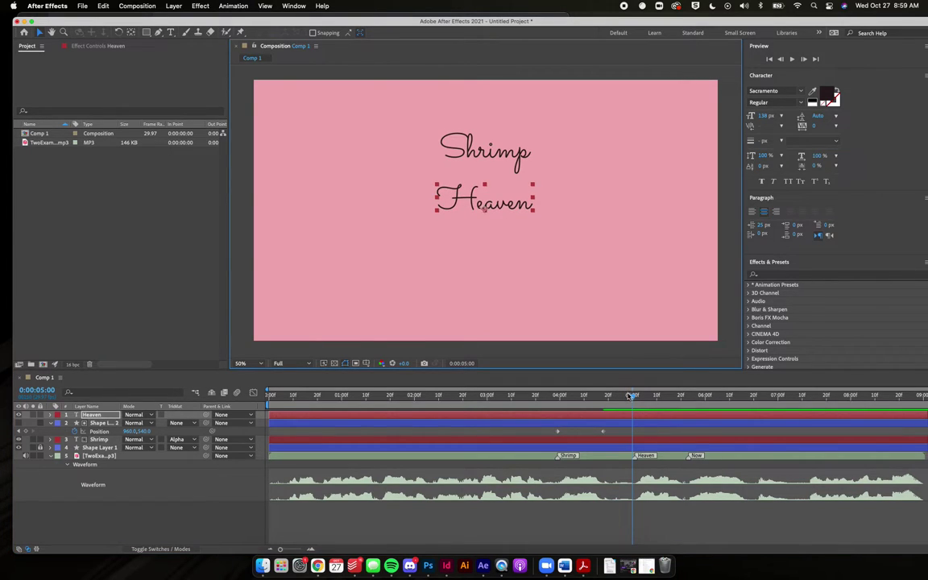
- Set a Position keyframe on the Heaven text layer at 0:00:05:20
{"action": "left_click_drag", "start_coordinate": [634, 399], "coordinate": [637, 400]}
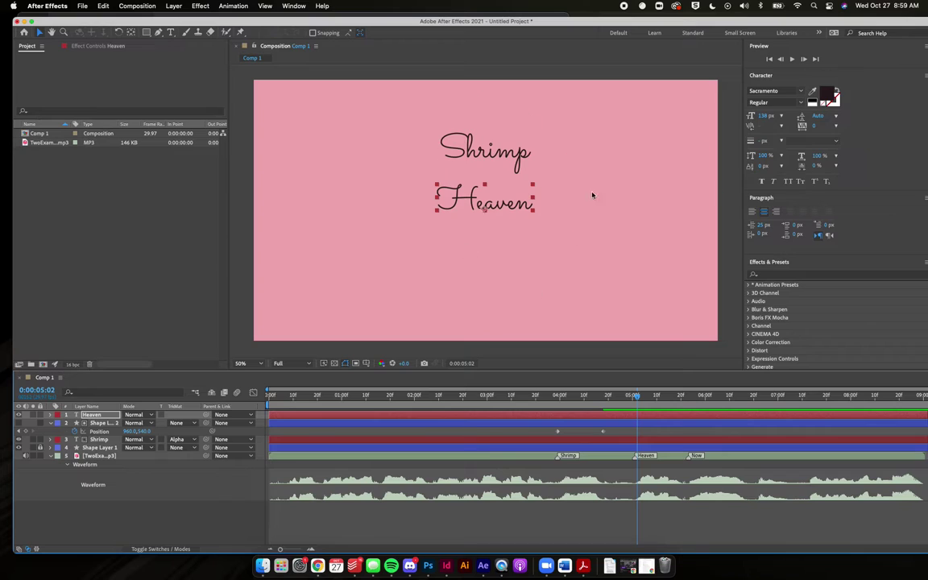
{"action": "left_click_drag", "start_coordinate": [637, 396], "coordinate": [681, 397]}
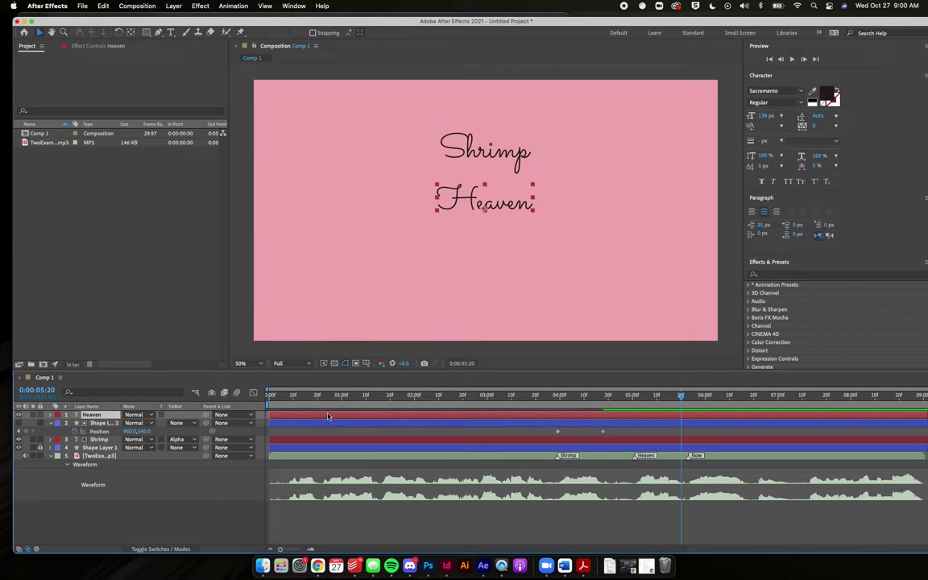
{"action": "key", "text": "p"}
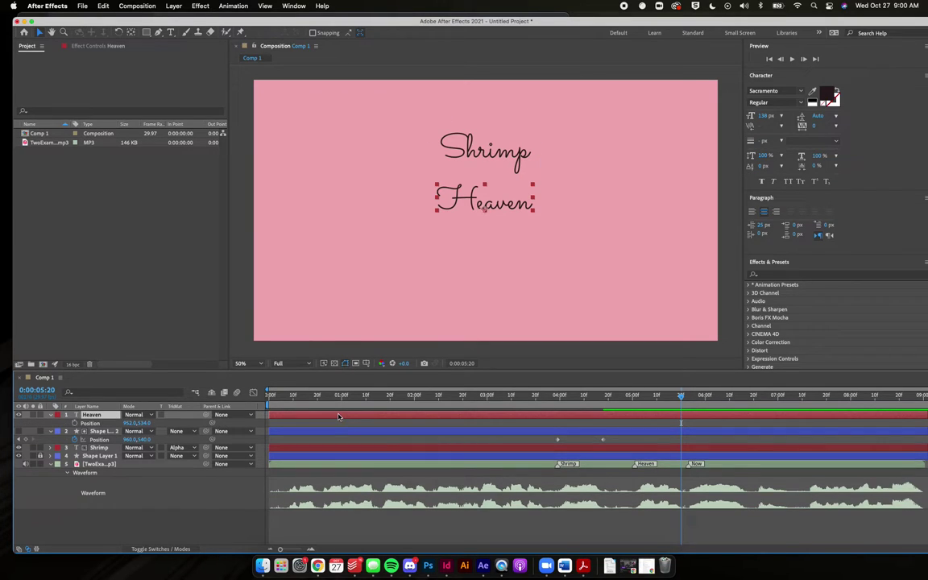
{"action": "left_click", "coordinate": [75, 423]}
- At 0:00:05:01, move the Heaven text straight up over the Shrimp text to Position 952.0, 324.0 and preview the motion
{"action": "left_click_drag", "start_coordinate": [680, 399], "coordinate": [637, 400]}
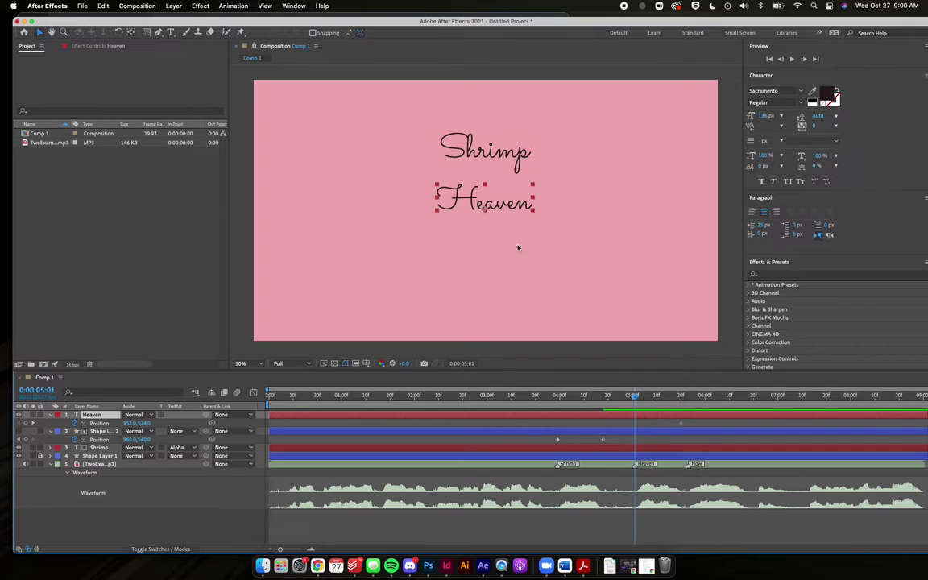
{"action": "left_click_drag", "start_coordinate": [504, 206], "coordinate": [502, 158]}
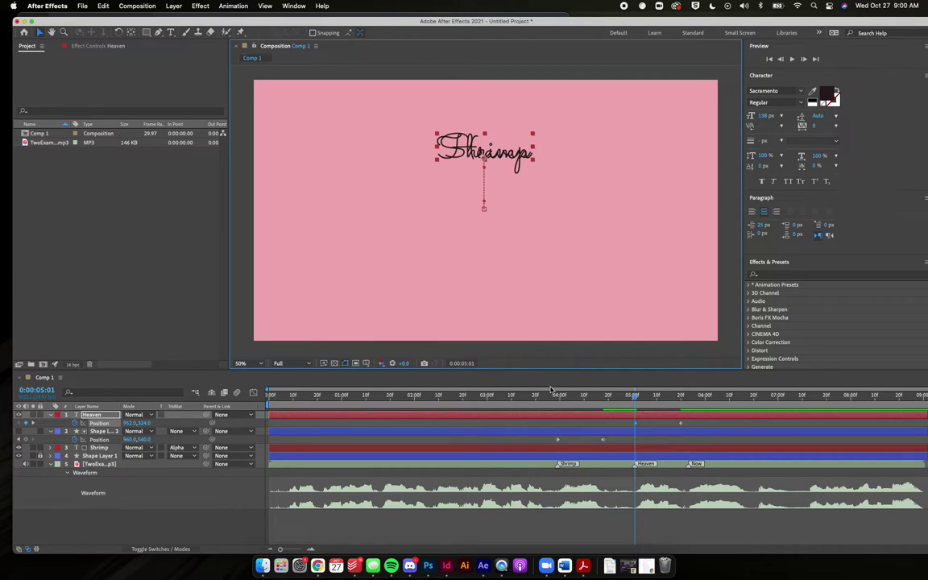
{"action": "key", "text": "space"}
{"action": "key", "text": "space"}
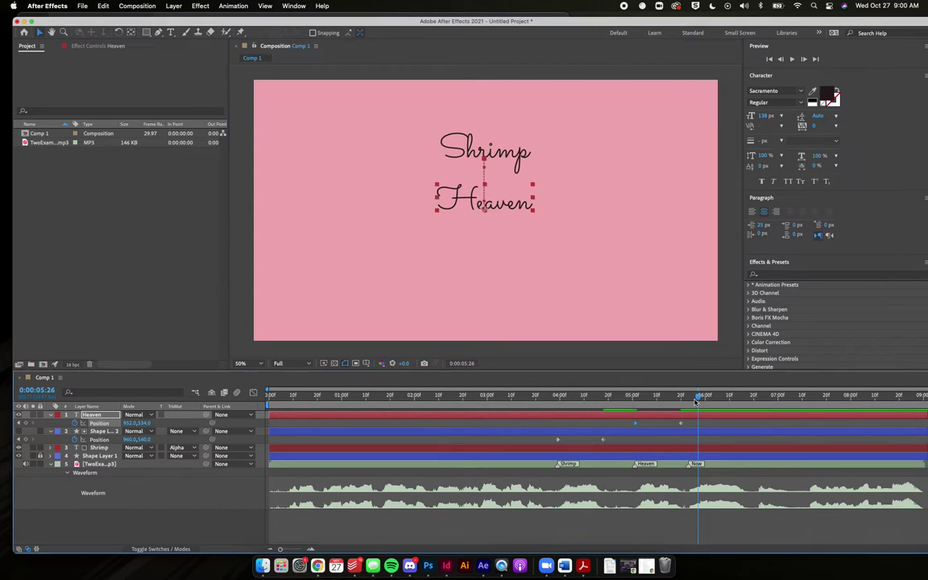
- At 0:00:05:01, draw a crimson red rectangle covering the overlapping Shrimp and Heaven text on a new shape layer
{"action": "left_click_drag", "start_coordinate": [608, 396], "coordinate": [630, 400]}
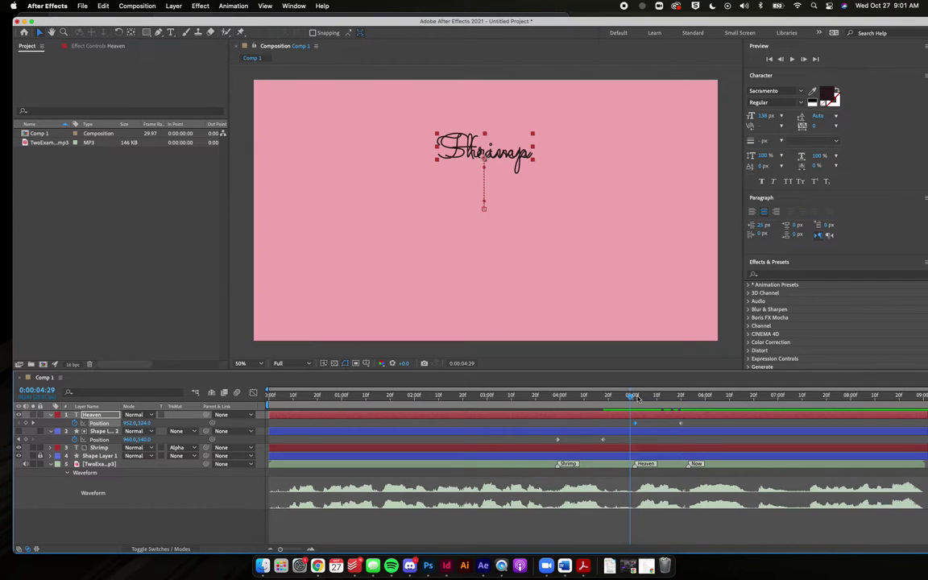
{"action": "mouse_move", "coordinate": [632, 398]}
{"action": "left_mouse_down"}
{"action": "mouse_move", "coordinate": [658, 398]}
{"action": "mouse_move", "coordinate": [635, 399]}
{"action": "left_mouse_up"}
{"action": "left_click", "coordinate": [498, 531]}
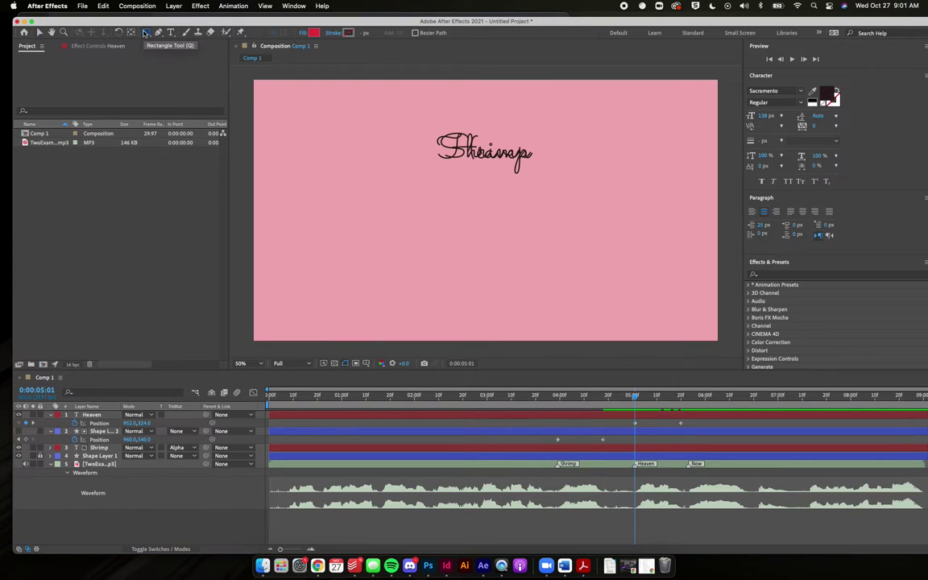
{"action": "left_click", "coordinate": [147, 33]}
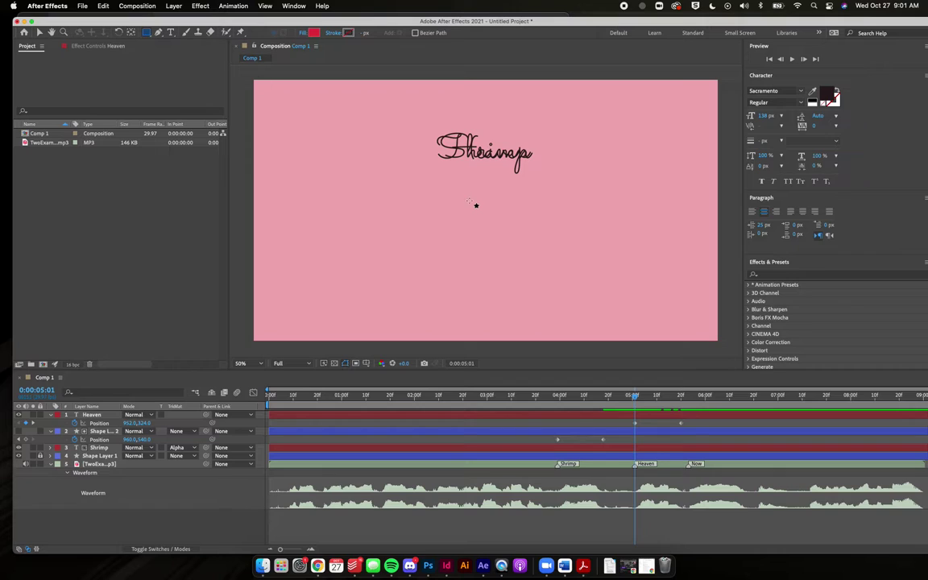
{"action": "left_click_drag", "start_coordinate": [426, 126], "coordinate": [545, 177]}
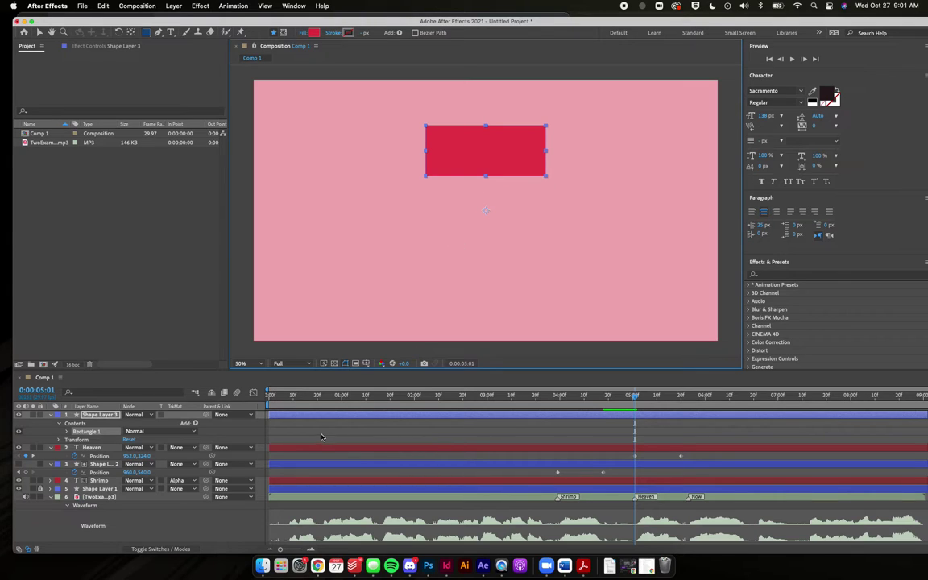
- Set the Heaven text layer's track matte to Alpha Inverted Matte "Shape Layer 3"
{"action": "left_click", "coordinate": [95, 415]}
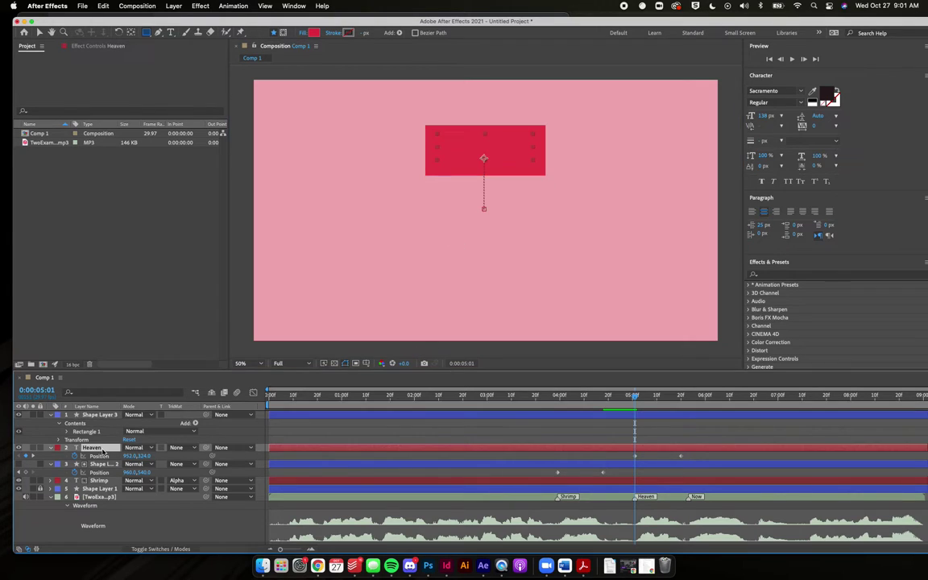
{"action": "left_click", "coordinate": [107, 415]}
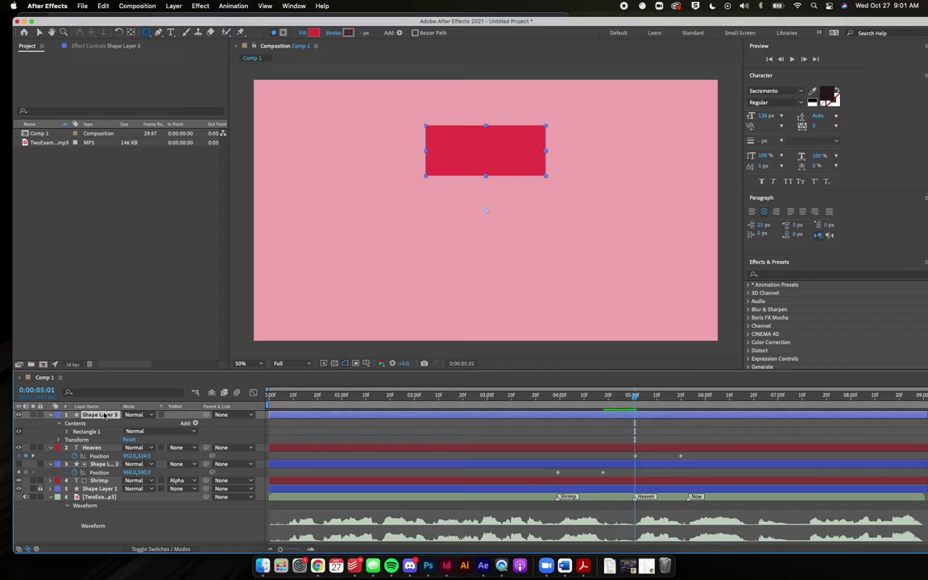
{"action": "left_click", "coordinate": [91, 447]}
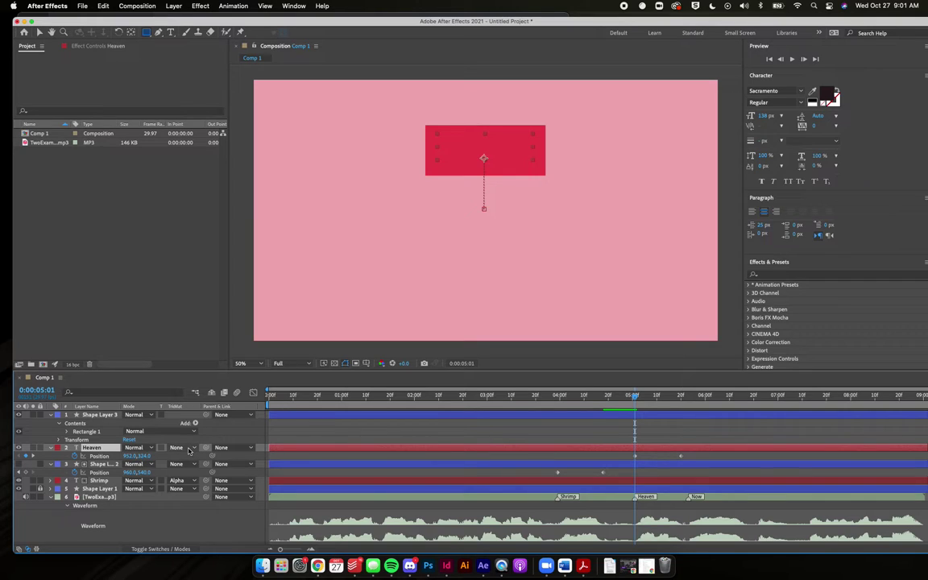
{"action": "left_click", "coordinate": [189, 448]}
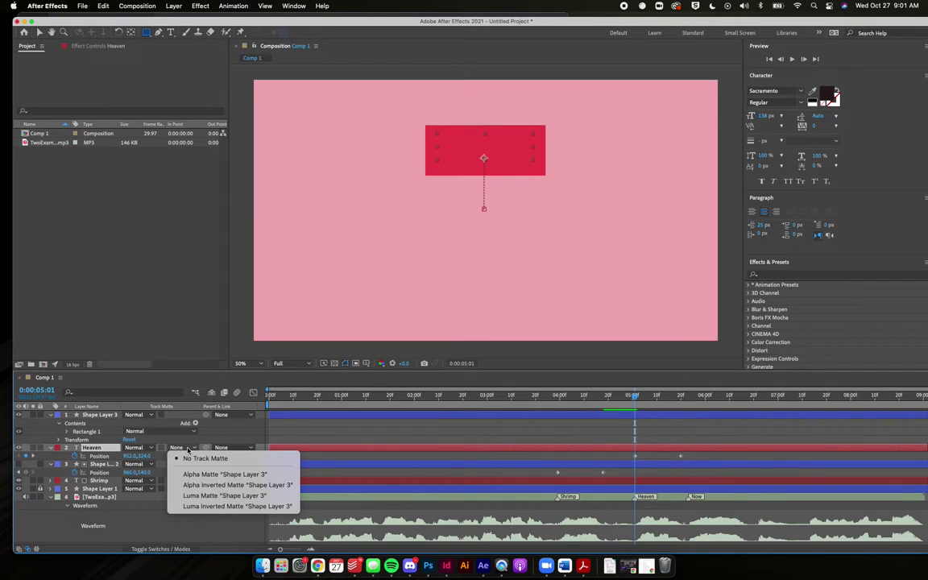
{"action": "left_click", "coordinate": [197, 485]}
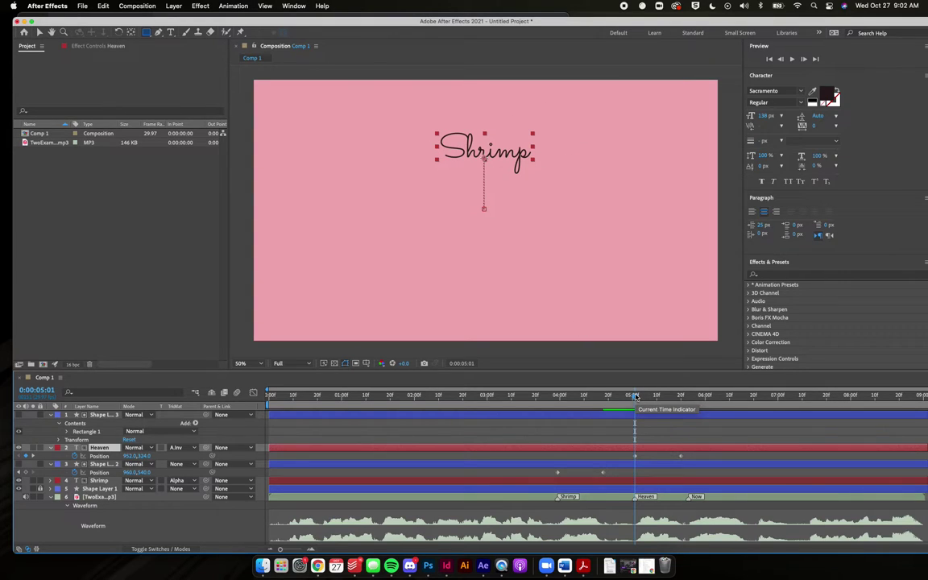
- Preview the Heaven text's reveal from 0:00:04:29 and scrub through the Shrimp and Heaven animation up to 0:00:05:20
{"action": "left_click_drag", "start_coordinate": [635, 397], "coordinate": [682, 407]}
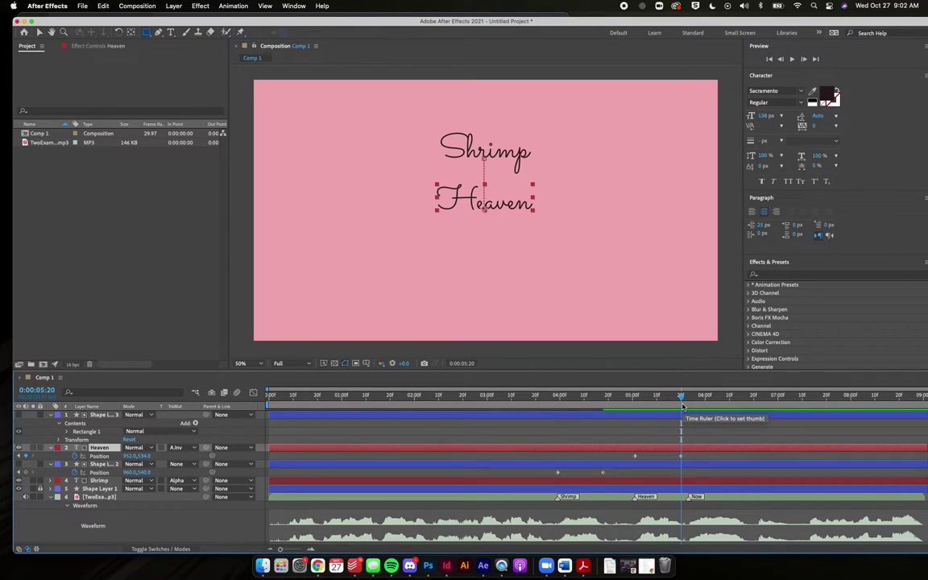
{"action": "left_click", "coordinate": [631, 398]}
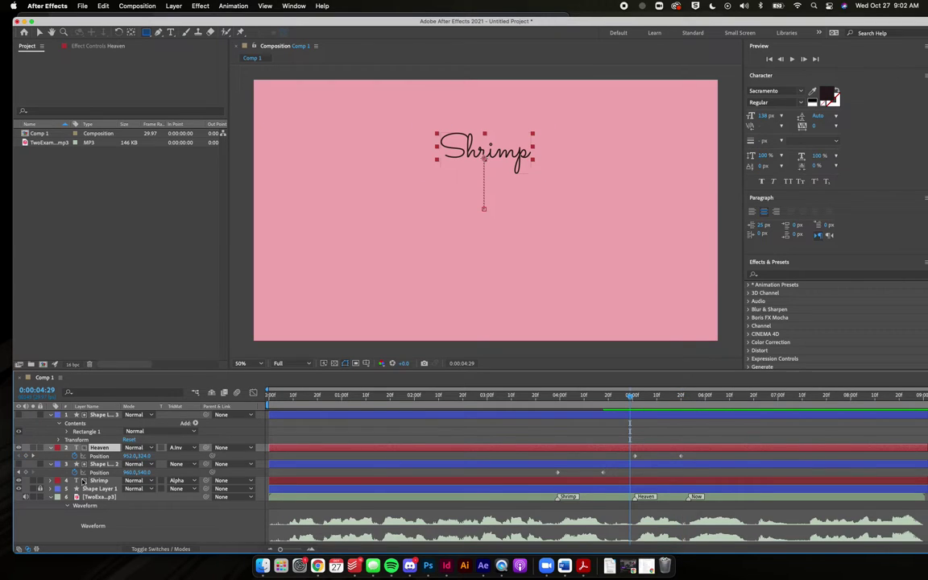
{"action": "key", "text": "space"}
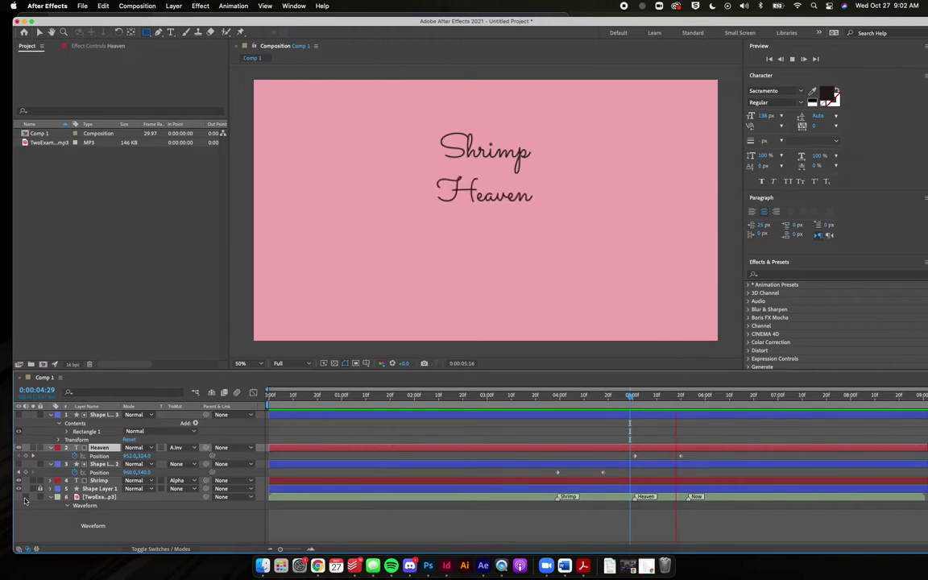
{"action": "key", "text": "space"}
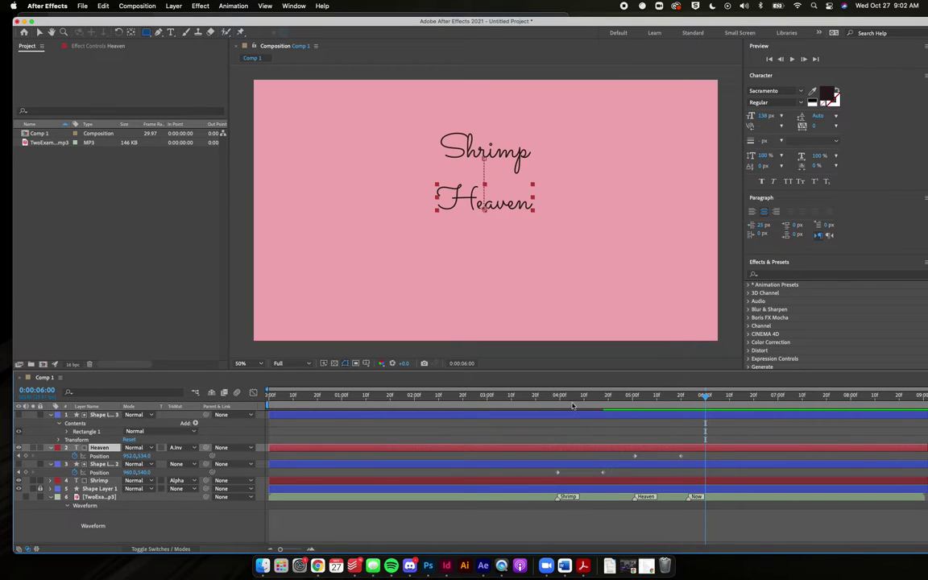
{"action": "left_click_drag", "start_coordinate": [573, 406], "coordinate": [681, 407]}
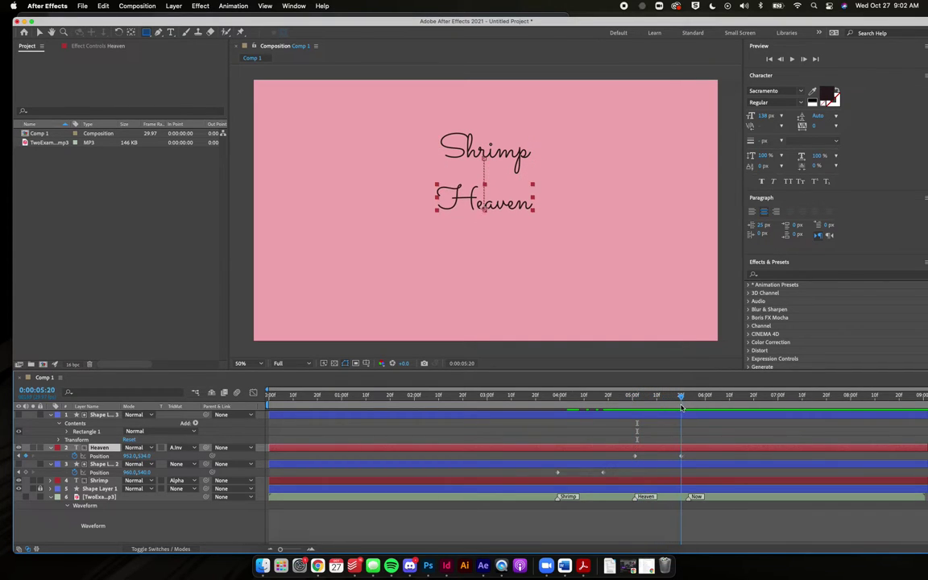
- Switch to Discord, examine the layer screenshot posted in the class-chat channel, and return to After Effects
{"action": "left_click", "coordinate": [409, 566]}
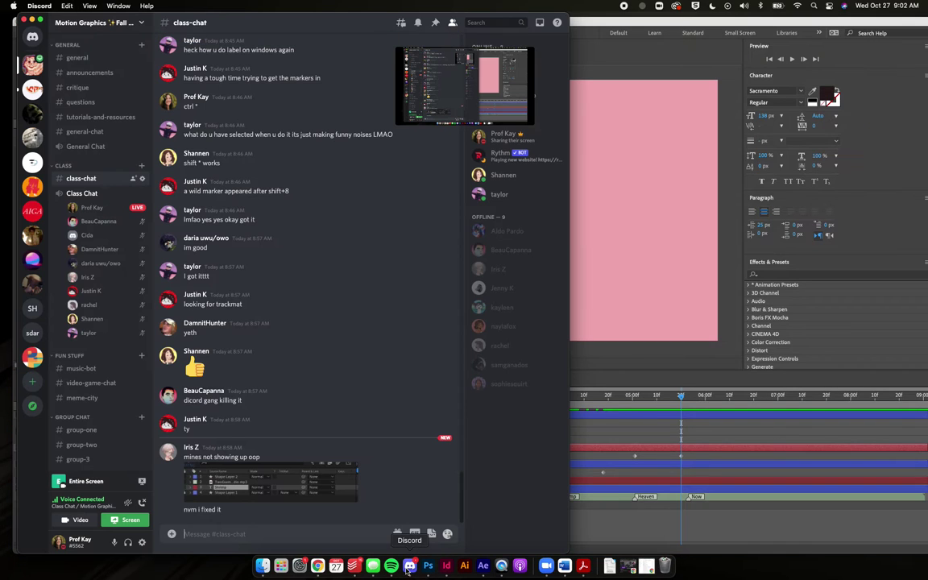
{"action": "left_click", "coordinate": [318, 489]}
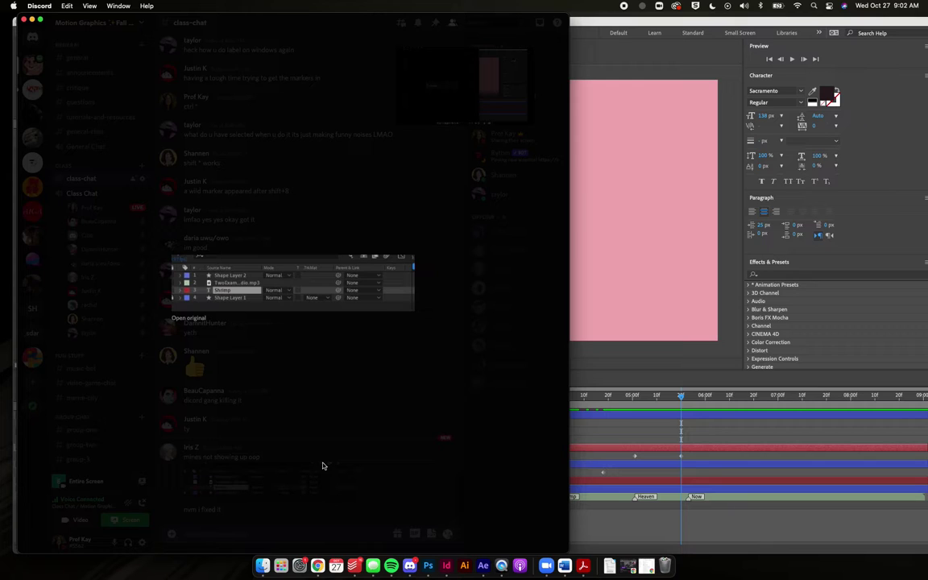
{"action": "left_click", "coordinate": [322, 466]}
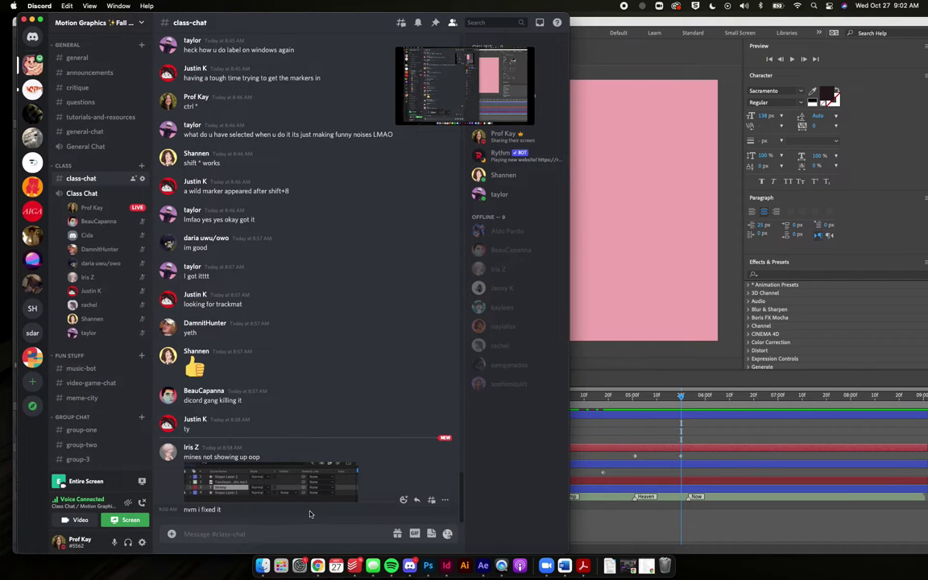
{"action": "left_click", "coordinate": [681, 396]}
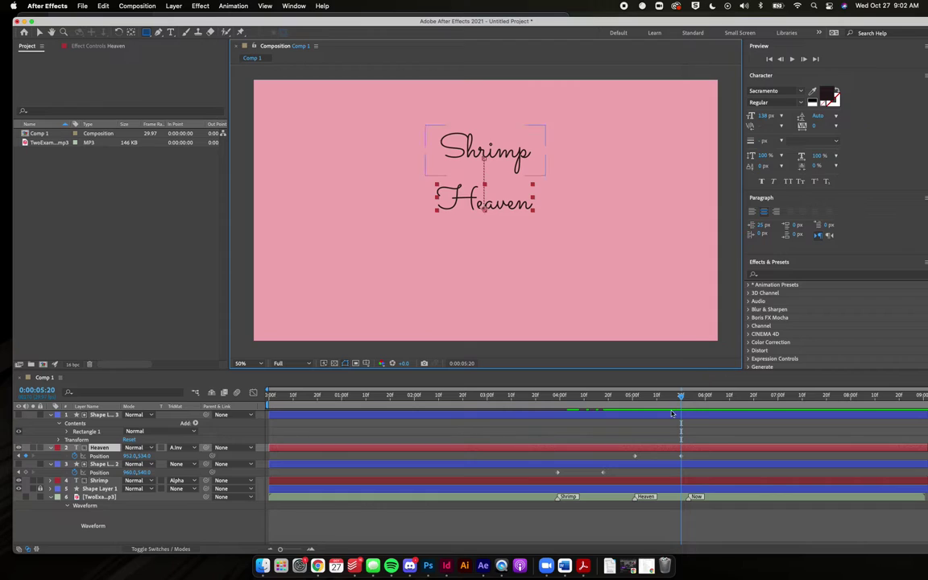
- At the Now marker at 0:00:05:23, add the text "Now" on a new layer and centre it beneath Heaven at Position 938.0, 768.0
{"action": "mouse_move", "coordinate": [681, 396]}
{"action": "left_mouse_down"}
{"action": "mouse_move", "coordinate": [571, 397]}
{"action": "mouse_move", "coordinate": [688, 398]}
{"action": "left_mouse_up"}
{"action": "left_click", "coordinate": [679, 499]}
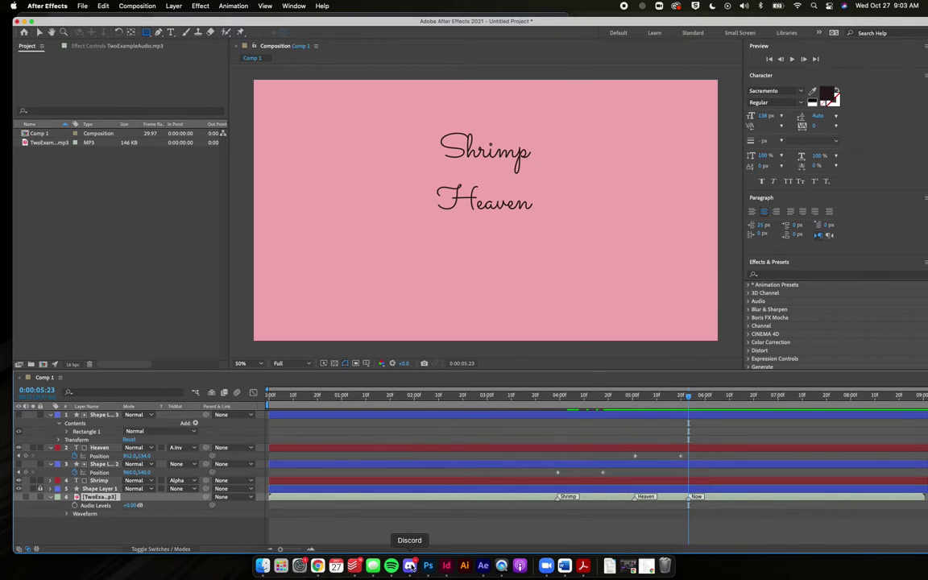
{"action": "left_click", "coordinate": [409, 566]}
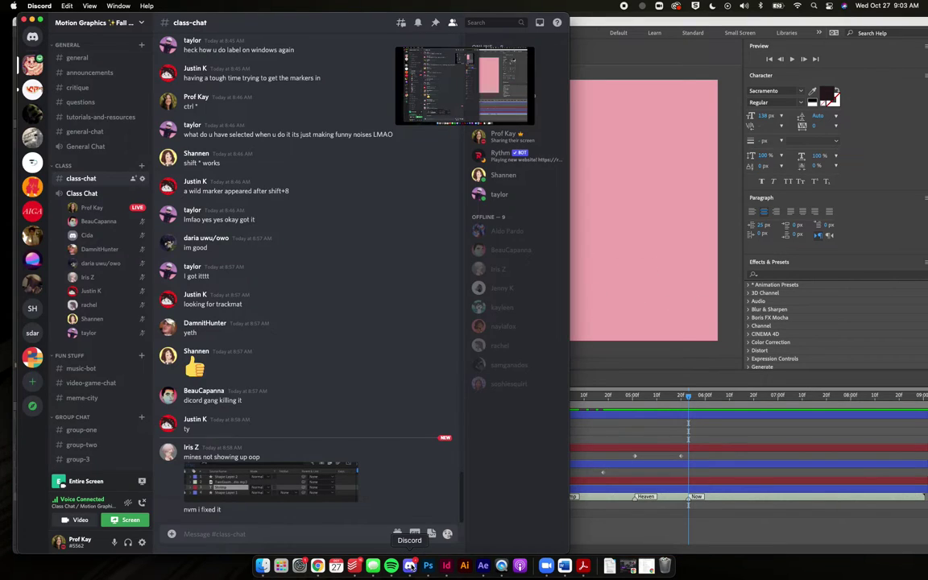
{"action": "left_click", "coordinate": [846, 381]}
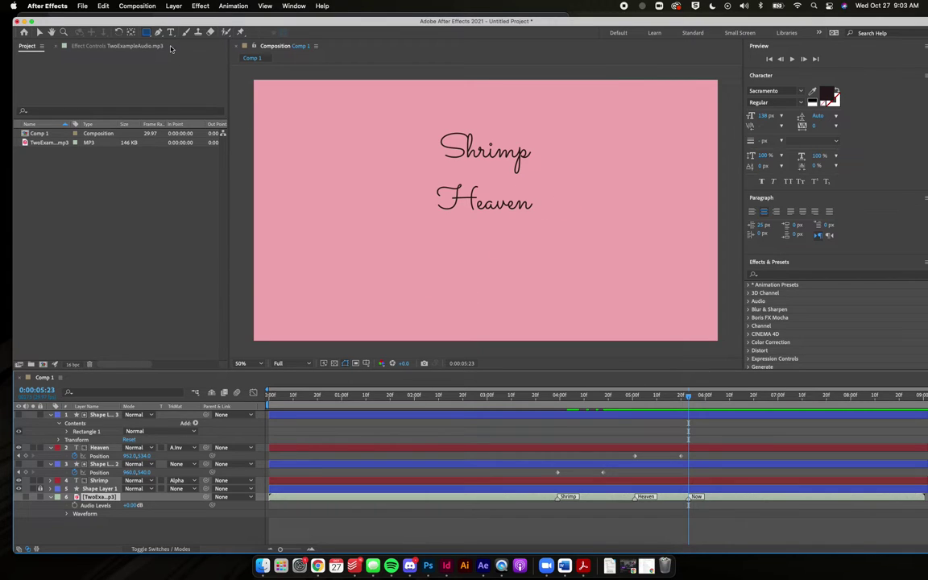
{"action": "left_click", "coordinate": [355, 414]}
{"action": "left_click", "coordinate": [170, 32]}
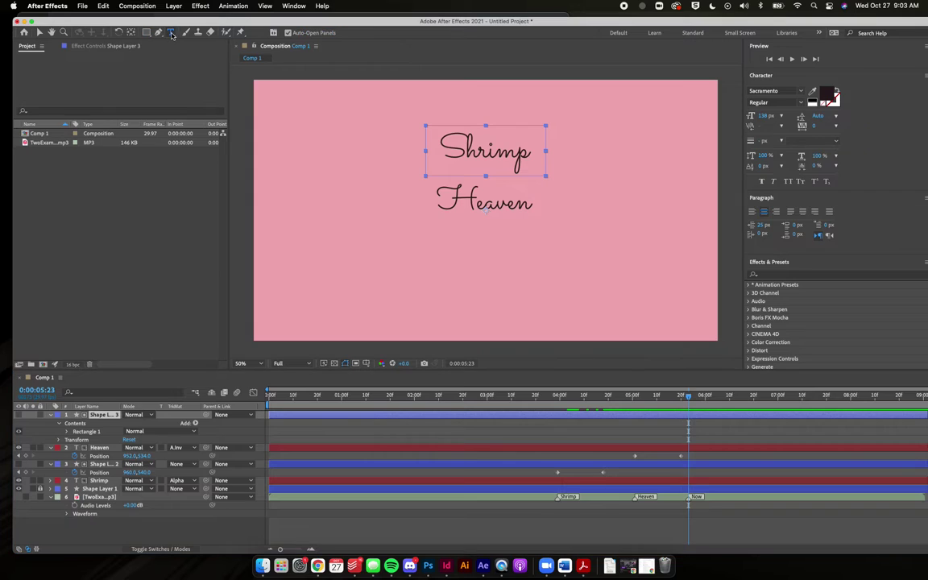
{"action": "left_click", "coordinate": [452, 265]}
{"action": "type", "text": "N"}
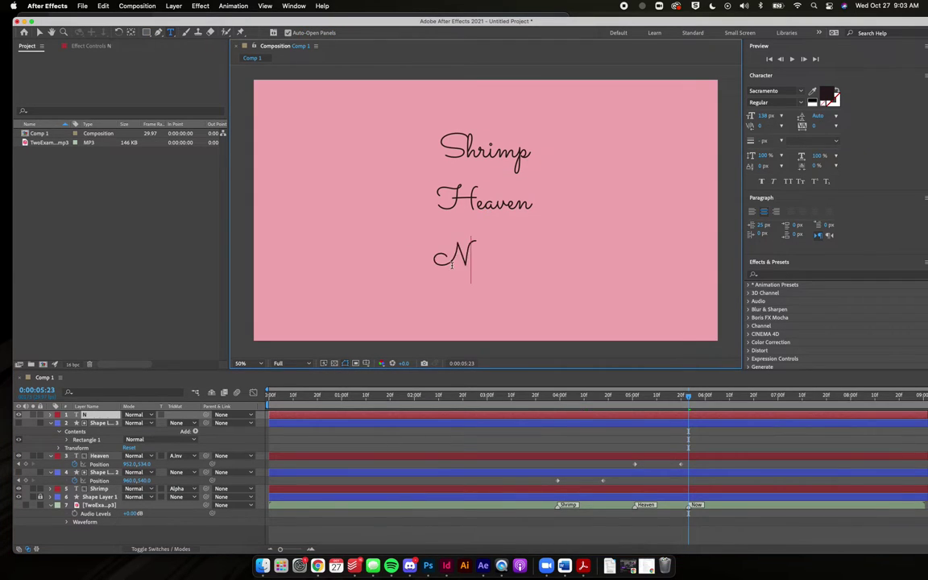
{"action": "type", "text": "ow"}
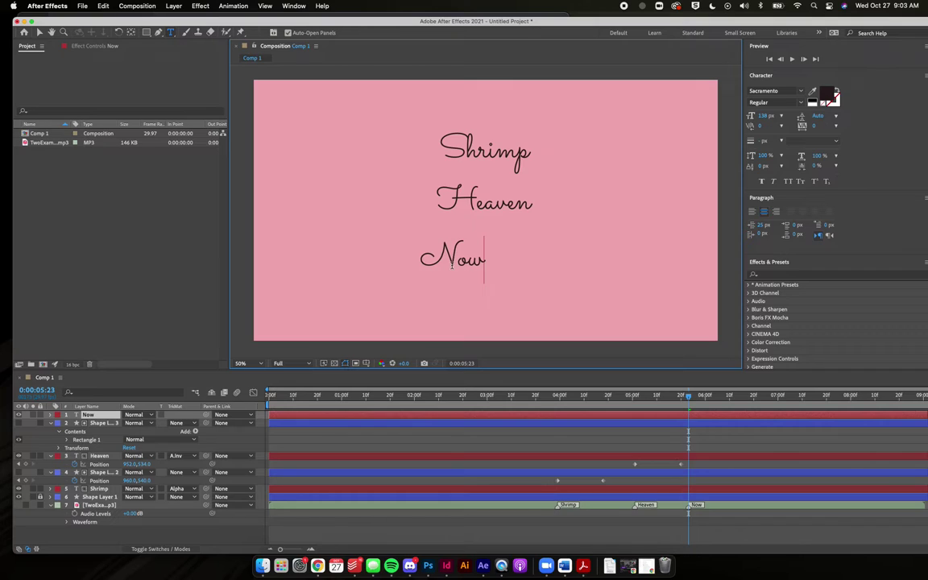
{"action": "left_click", "coordinate": [39, 33]}
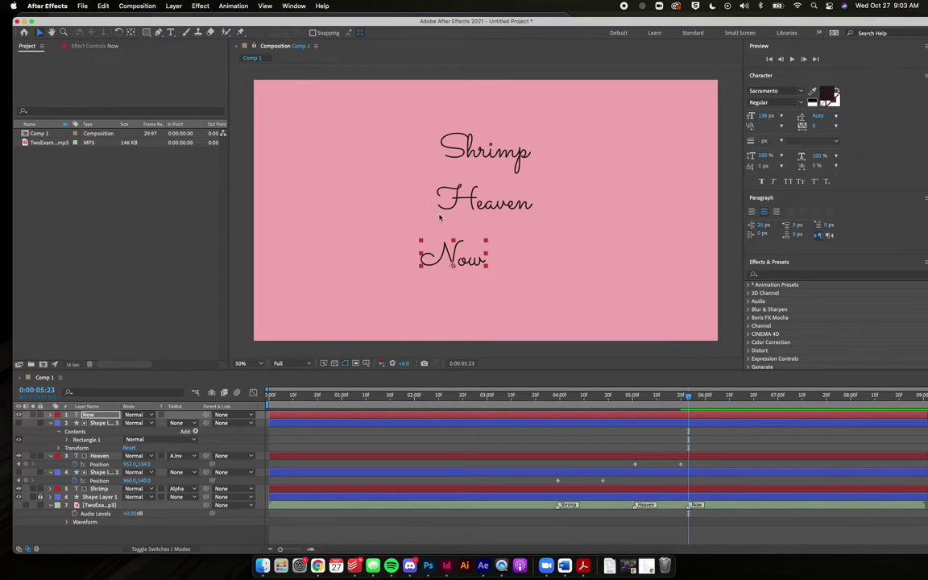
{"action": "left_click_drag", "start_coordinate": [471, 254], "coordinate": [500, 256]}
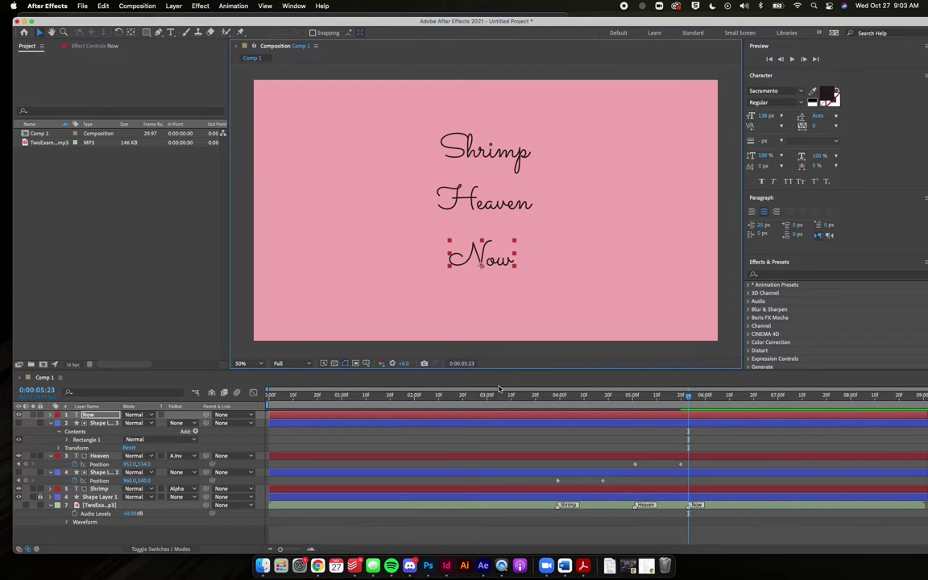
- Show the audio layer's waveform and select the Now text layer with the current time at 0:00:06:06
{"action": "left_click", "coordinate": [723, 506]}
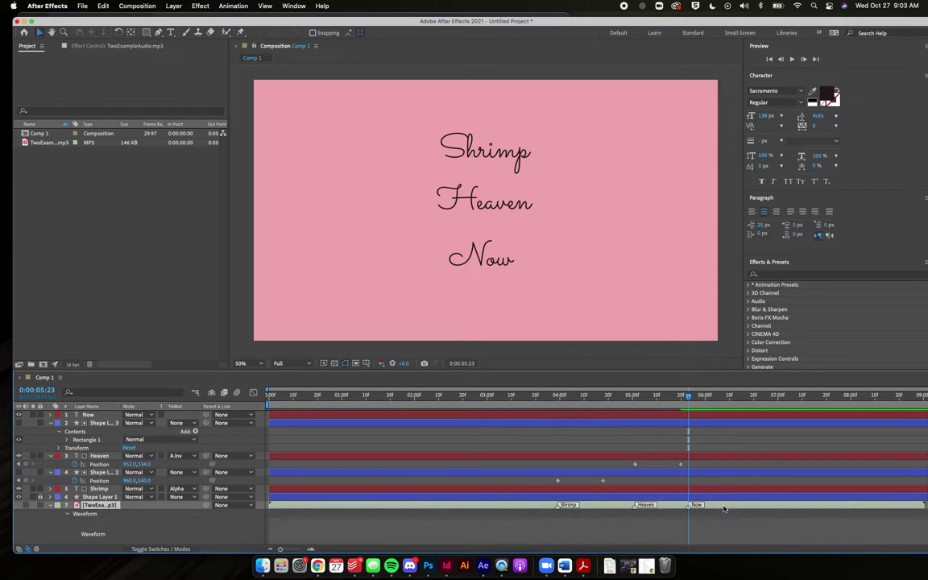
{"action": "key", "text": "l"}
{"action": "key", "text": "l"}
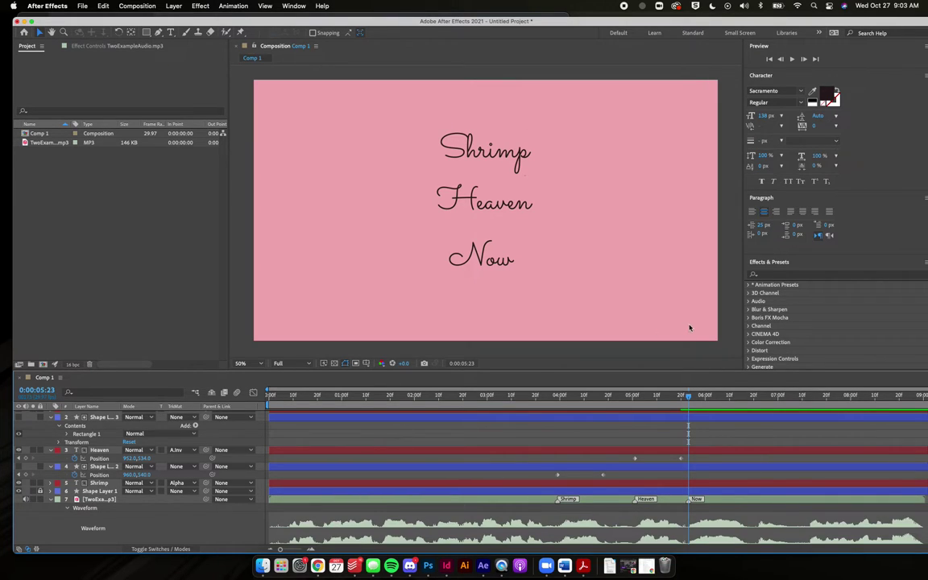
{"action": "left_click_drag", "start_coordinate": [689, 397], "coordinate": [721, 398]}
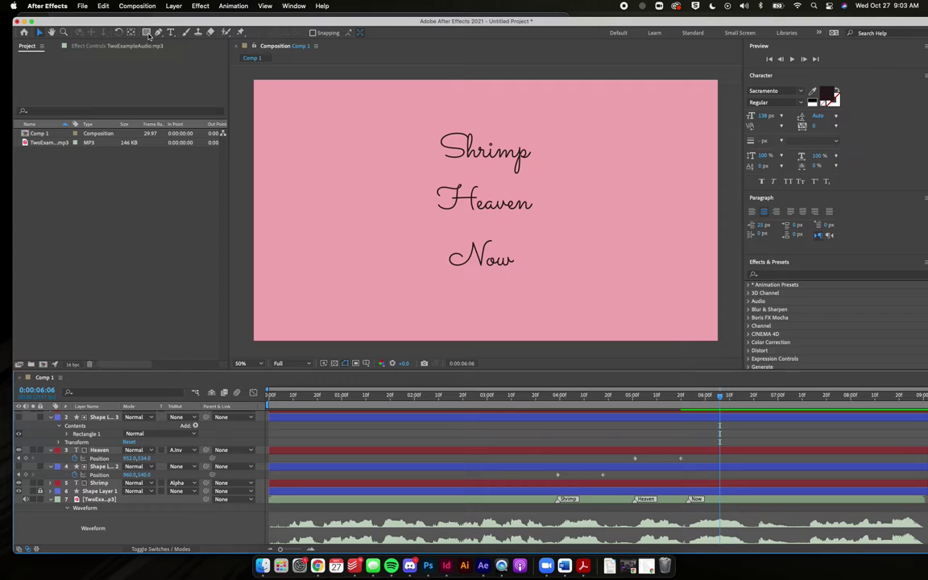
{"action": "left_click", "coordinate": [95, 417]}
{"action": "scroll", "coordinate": [95, 417], "scroll_direction": "up", "scroll_amount": 1}
{"action": "left_click", "coordinate": [96, 416]}
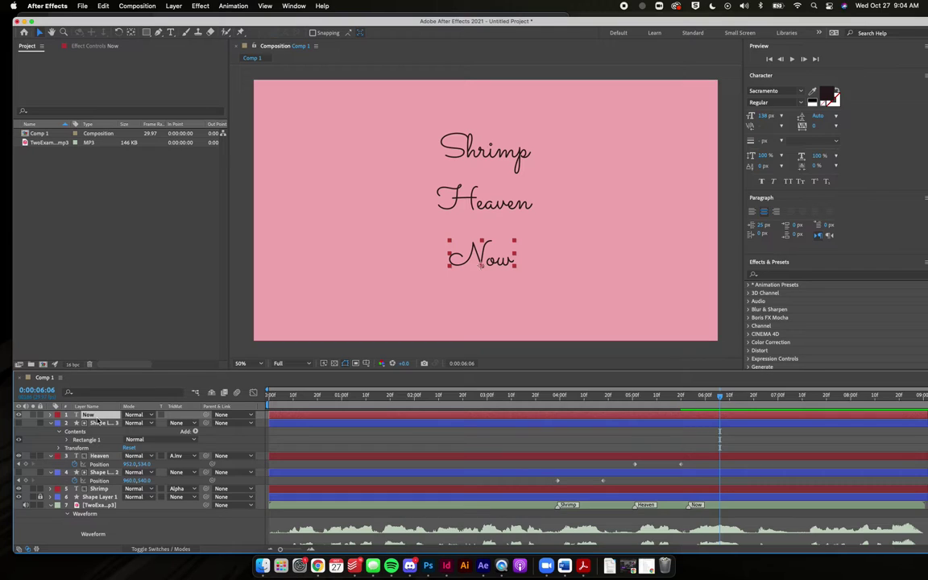
- Switch to Discord to read the new messages in the class-chat channel, and return to After Effects
{"action": "left_click", "coordinate": [410, 566]}
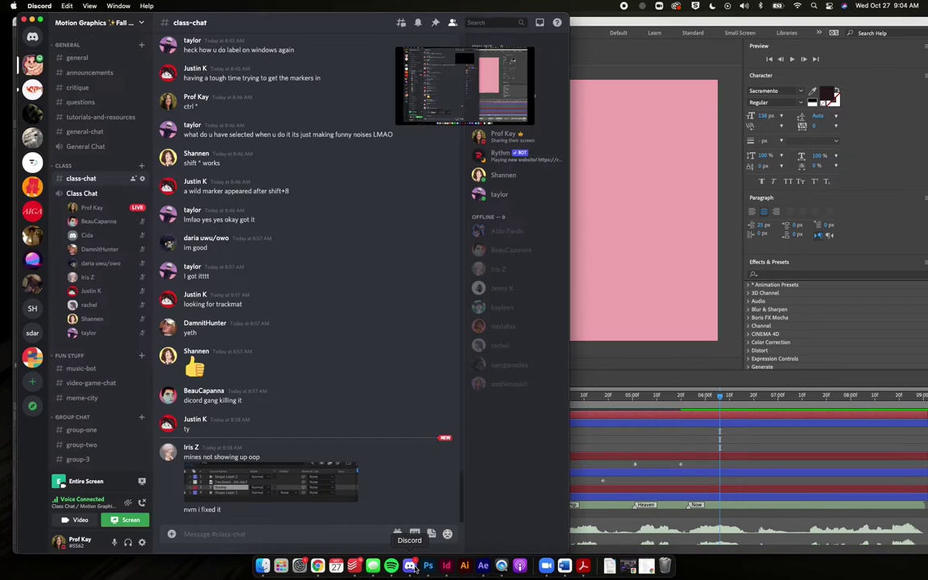
{"action": "left_click", "coordinate": [669, 359]}
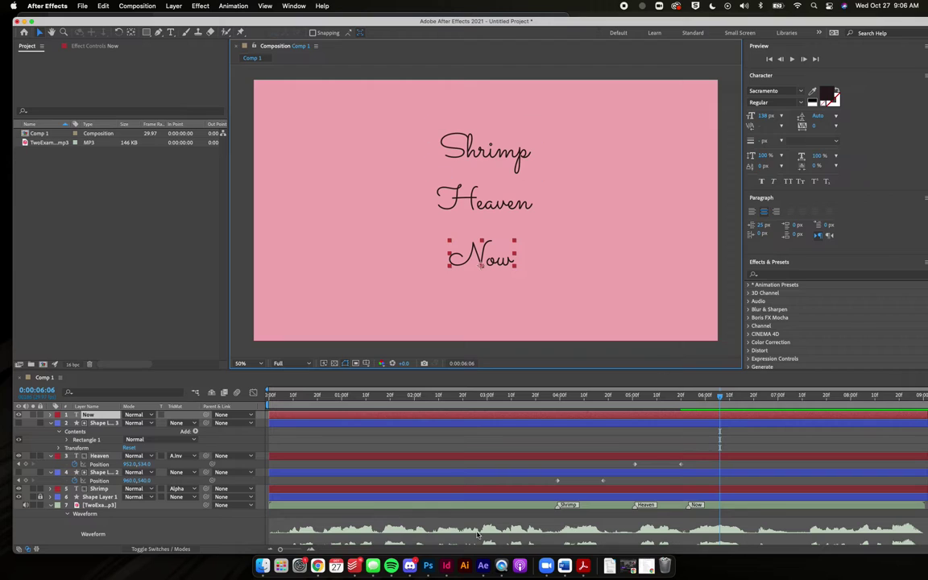
{"action": "left_click", "coordinate": [409, 566]}
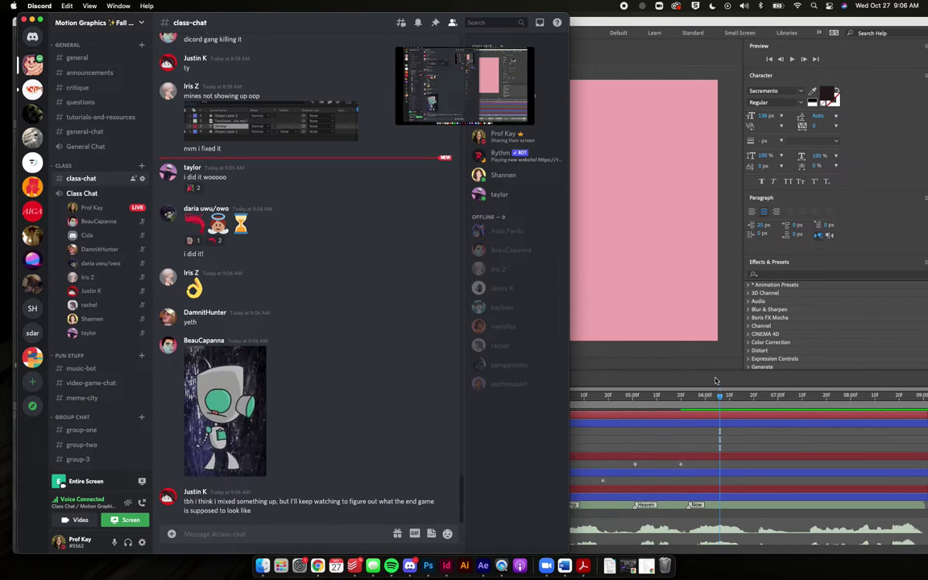
{"action": "left_click", "coordinate": [716, 381]}
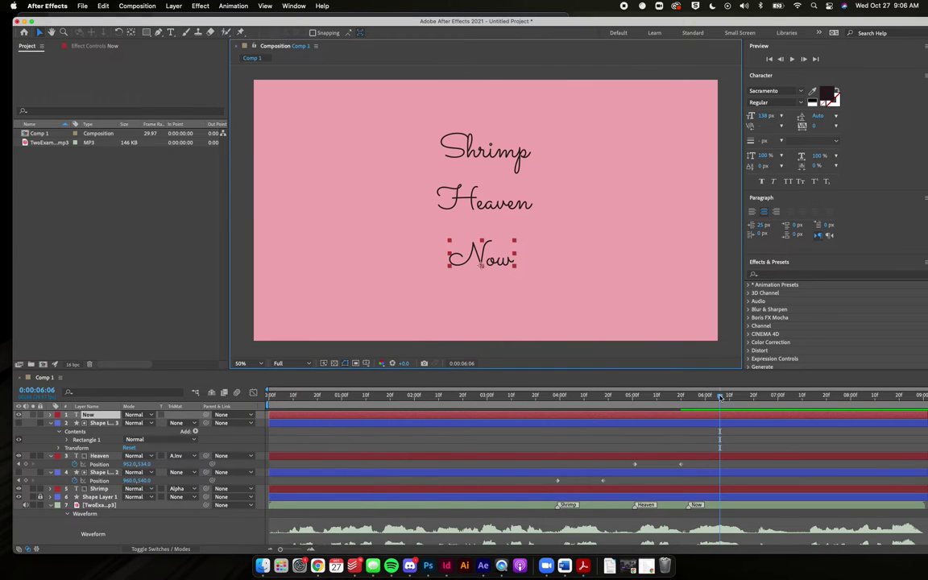
- Keyframe the Now text's Position at 0:00:06:03, and at 0:00:05:23 move the text straight up over Heaven to Position 938.0, 532.0
{"action": "mouse_move", "coordinate": [721, 398]}
{"action": "left_mouse_down"}
{"action": "mouse_move", "coordinate": [694, 398]}
{"action": "mouse_move", "coordinate": [712, 398]}
{"action": "left_mouse_up"}
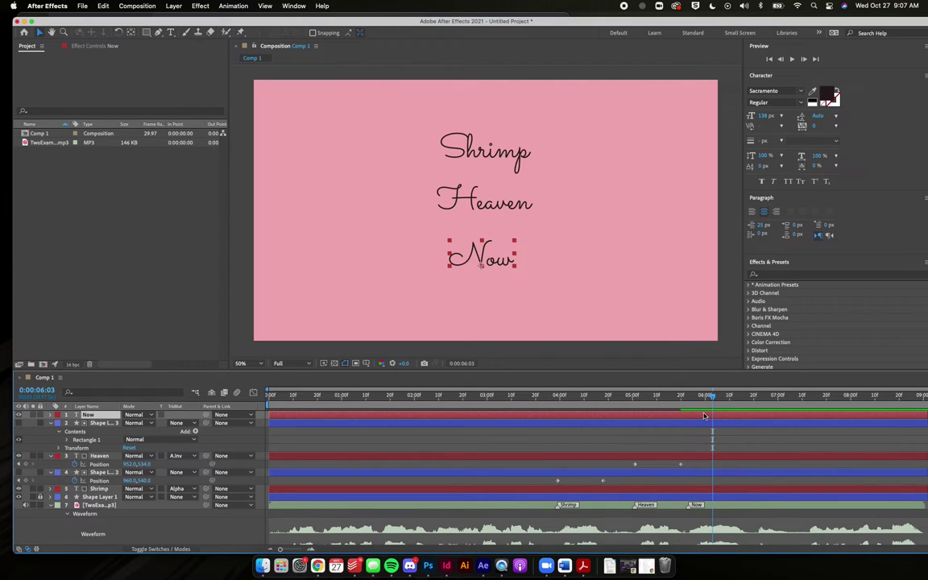
{"action": "key", "text": "p"}
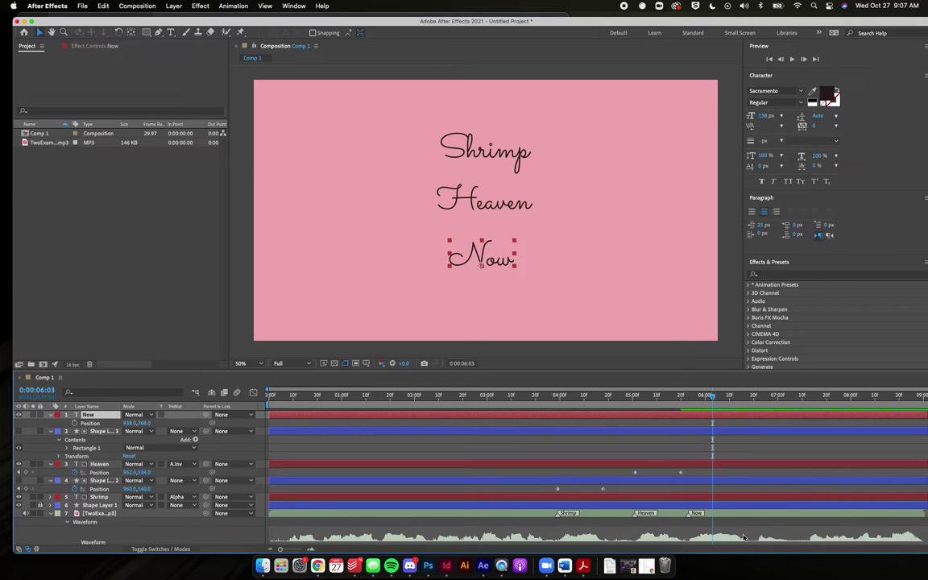
{"action": "left_click", "coordinate": [75, 422]}
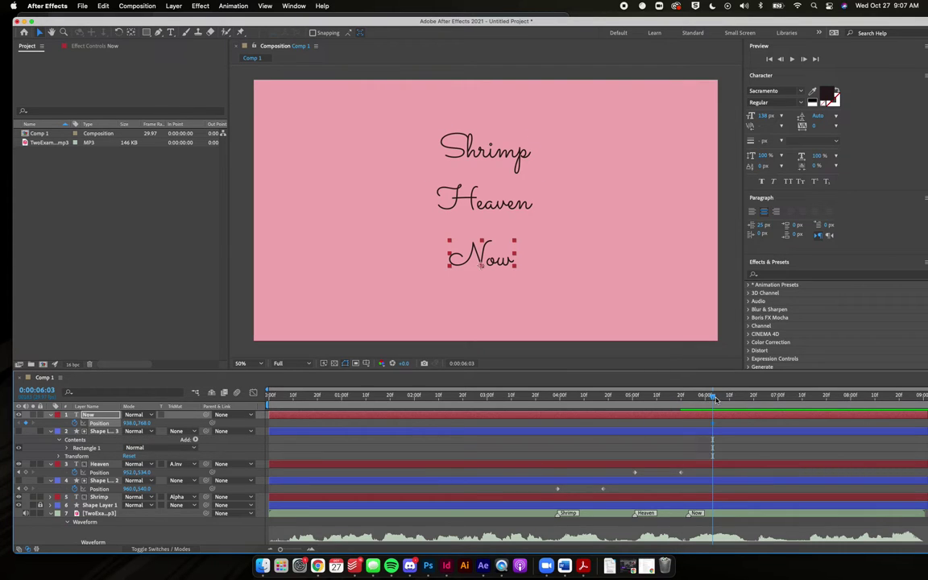
{"action": "left_click", "coordinate": [688, 397]}
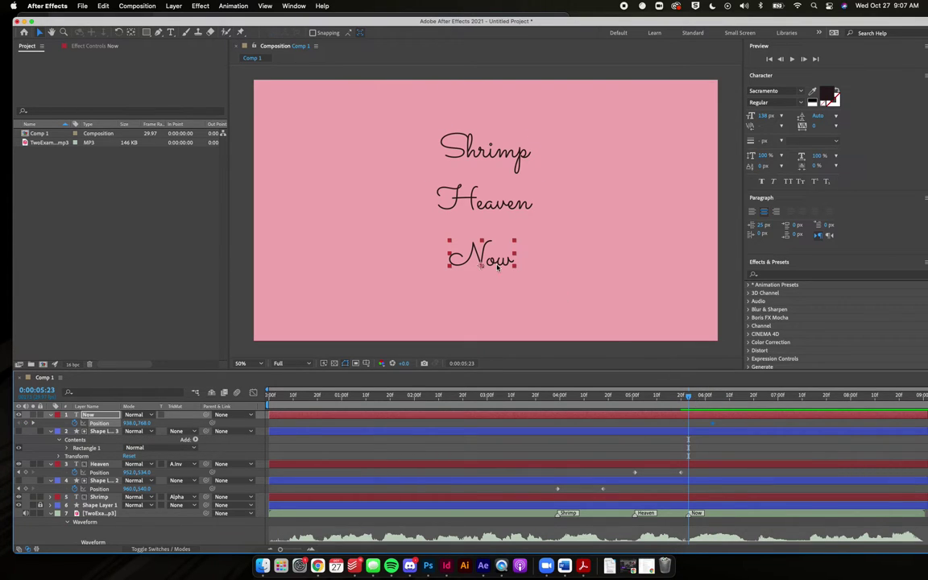
{"action": "left_click_drag", "start_coordinate": [443, 240], "coordinate": [487, 210]}
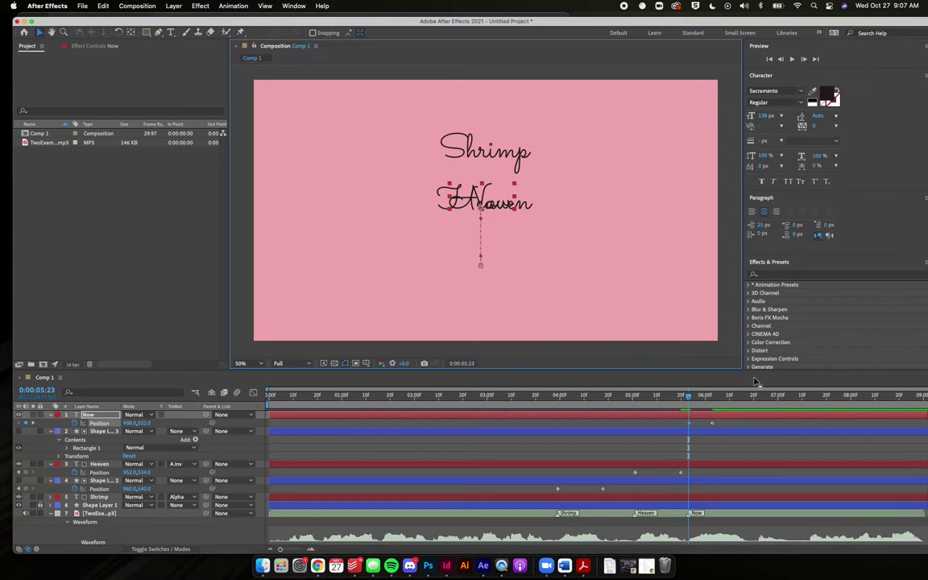
- Draw a red rectangle covering the overlapping Heaven and Now text on a new shape layer above all the others
{"action": "key", "text": "space"}
{"action": "key", "text": "space"}
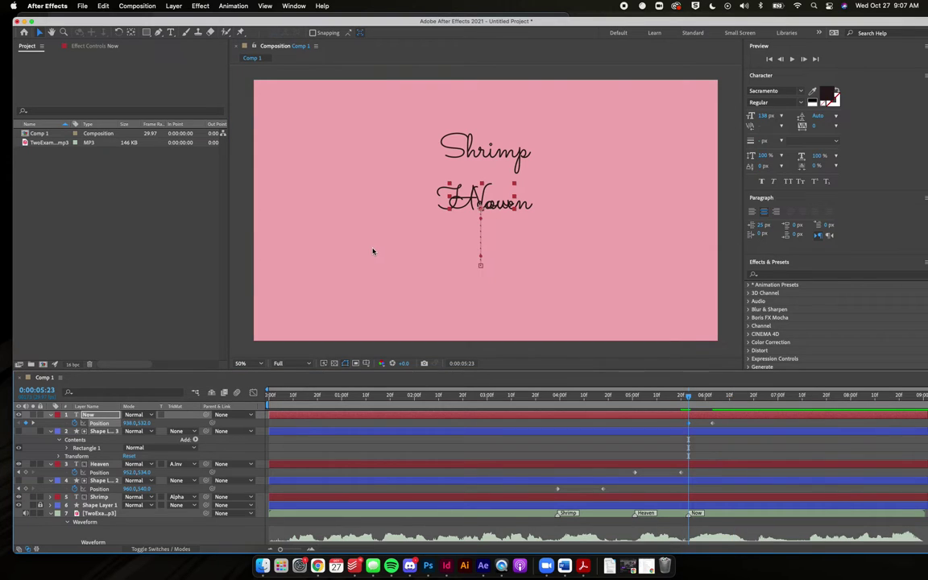
{"action": "left_click", "coordinate": [220, 541]}
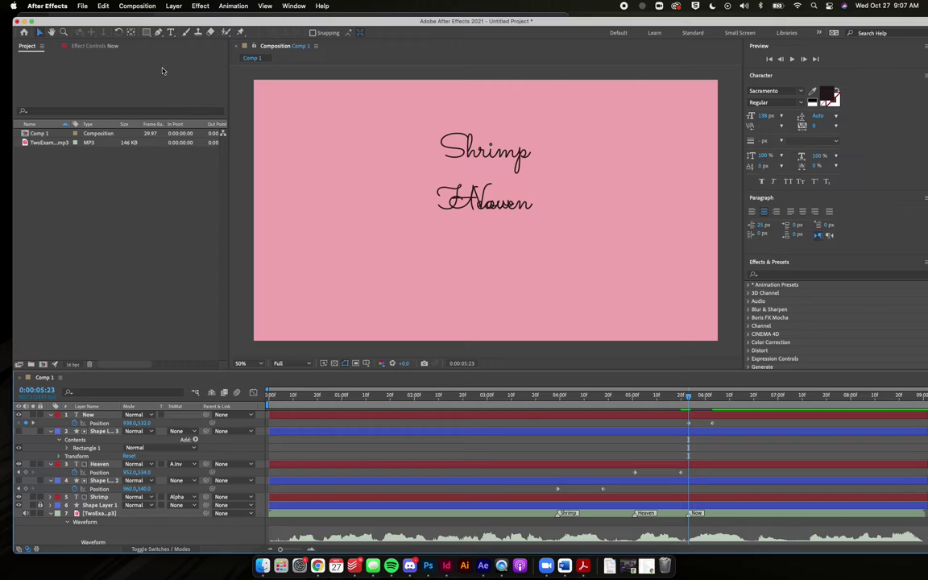
{"action": "left_click", "coordinate": [146, 32]}
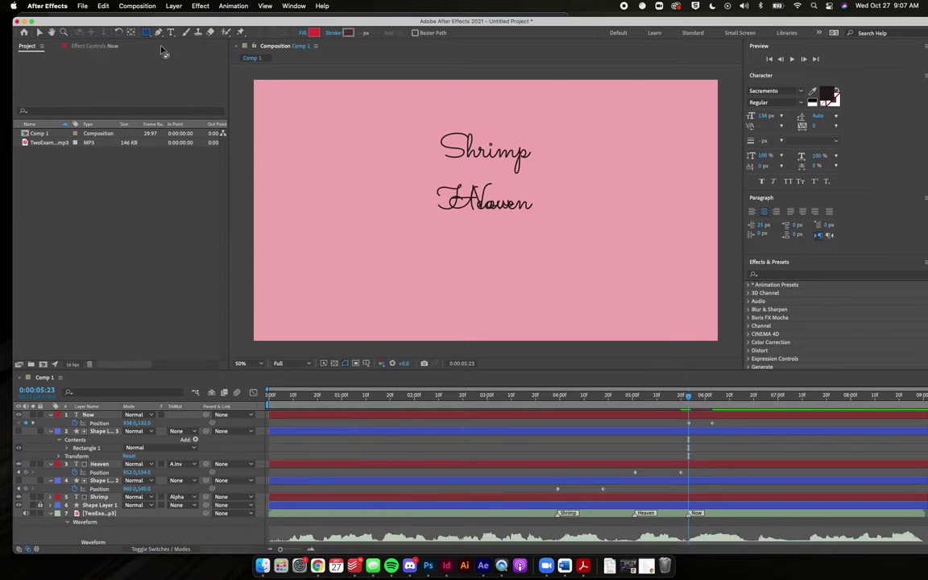
{"action": "left_click_drag", "start_coordinate": [425, 180], "coordinate": [556, 214]}
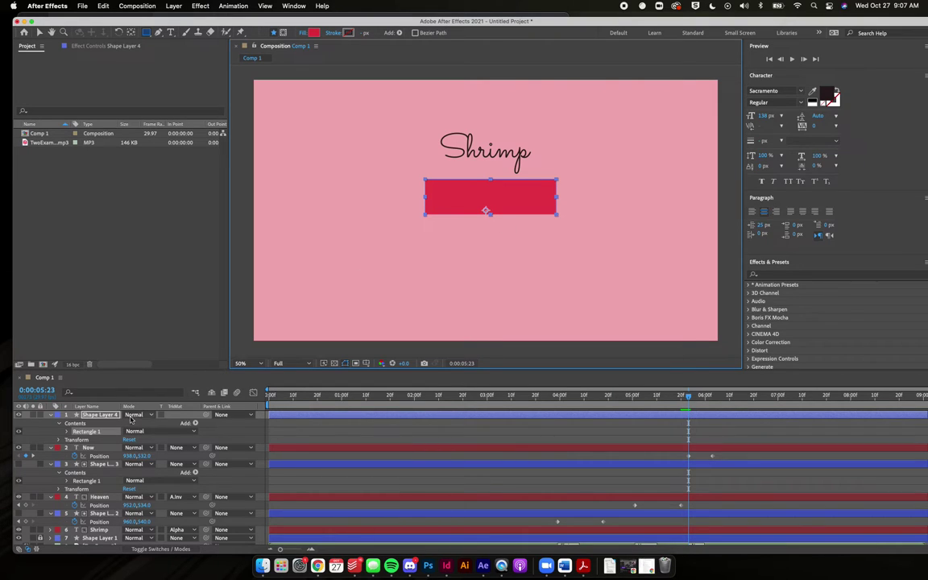
- Set the Now layer's track matte to Alpha Inverted Matte "Shape Layer 4"
{"action": "left_click", "coordinate": [87, 448]}
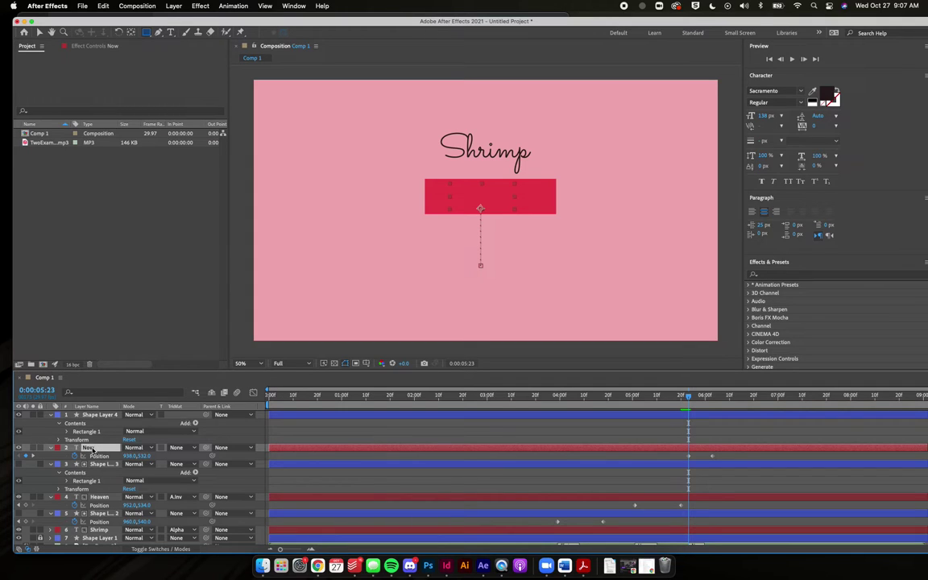
{"action": "key", "text": "ctrl+Up"}
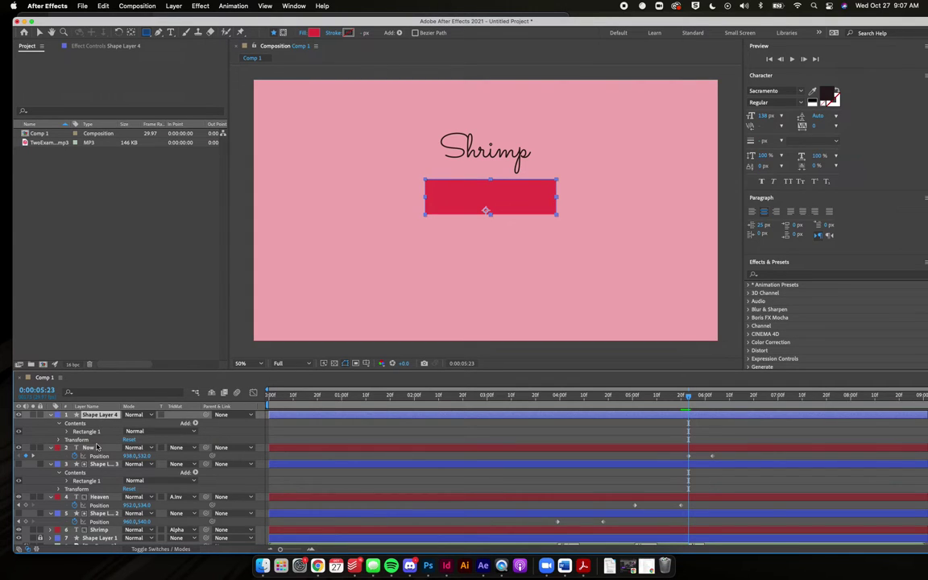
{"action": "left_click", "coordinate": [95, 447]}
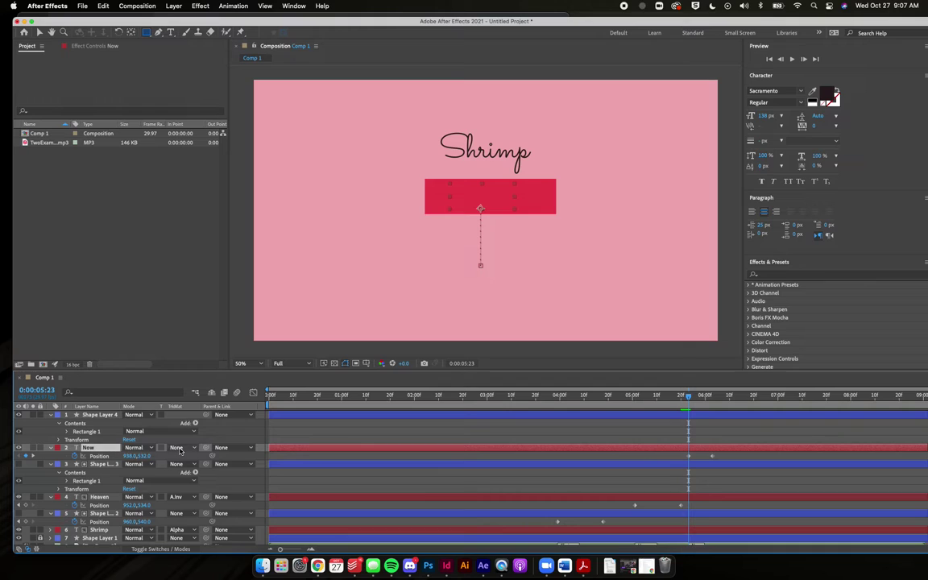
{"action": "left_click", "coordinate": [178, 448]}
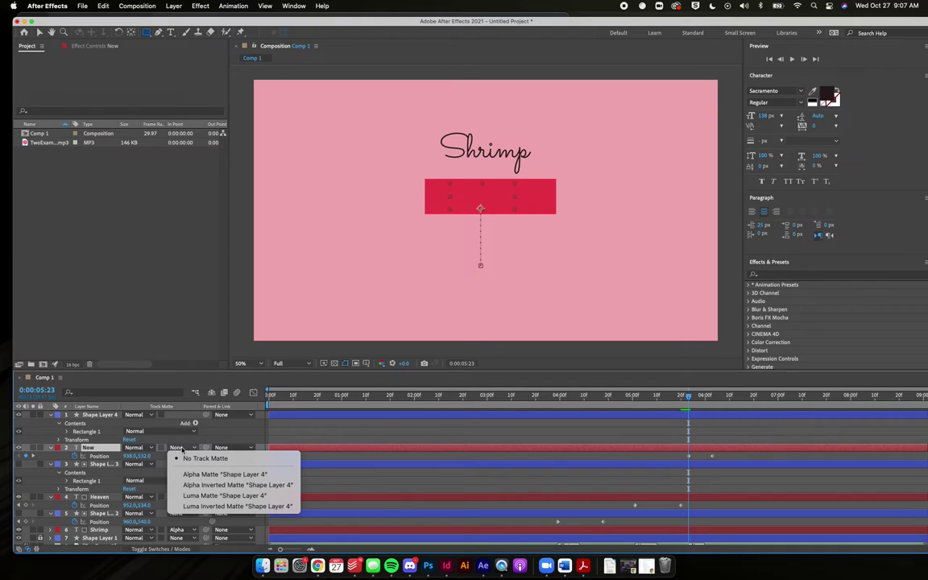
{"action": "left_click", "coordinate": [192, 484]}
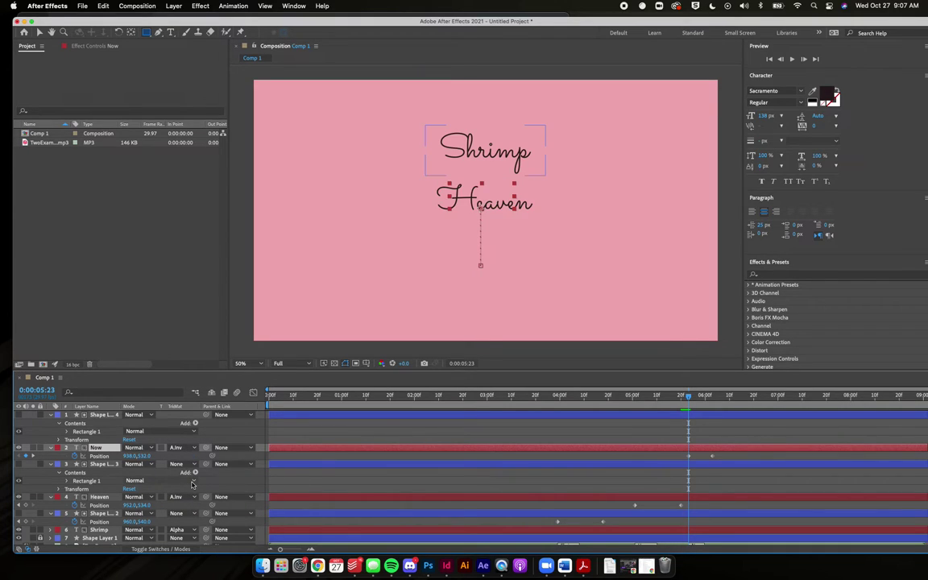
- Preview the Now reveal and scrub from its start keyframe at 0:00:05:23 to its end keyframe at 0:00:06:03
{"action": "key", "text": "space"}
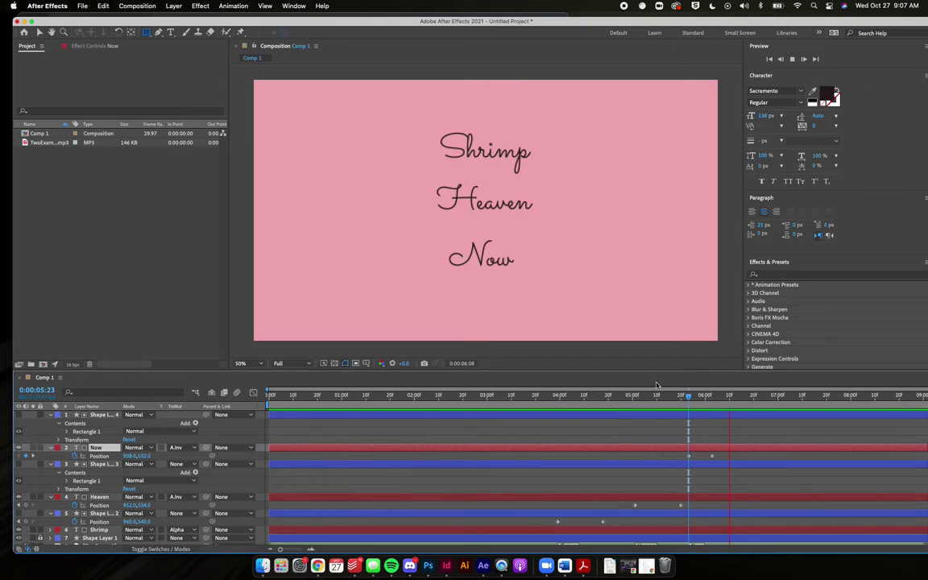
{"action": "left_click", "coordinate": [691, 397]}
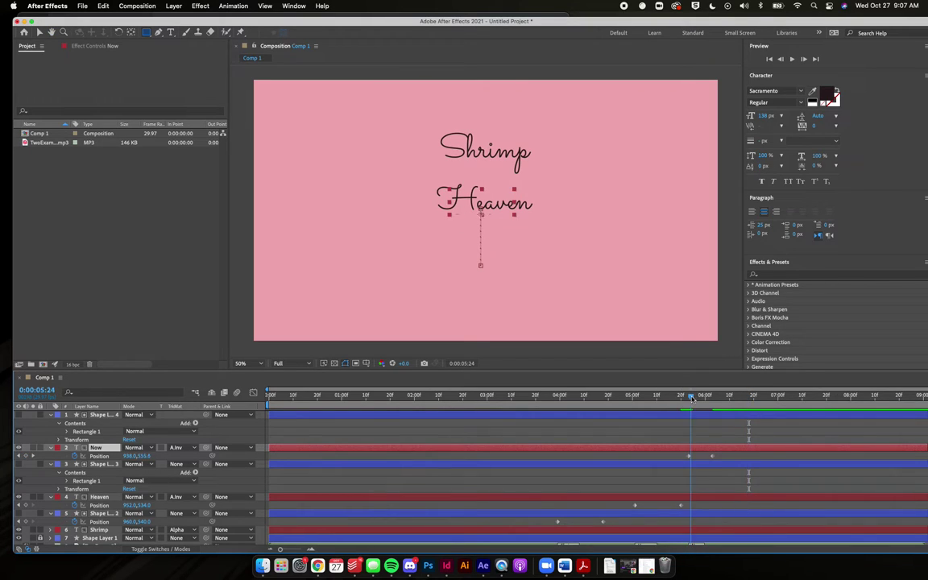
{"action": "mouse_move", "coordinate": [692, 397]}
{"action": "left_mouse_down"}
{"action": "mouse_move", "coordinate": [524, 397]}
{"action": "mouse_move", "coordinate": [725, 413]}
{"action": "mouse_move", "coordinate": [556, 414]}
{"action": "mouse_move", "coordinate": [615, 414]}
{"action": "mouse_move", "coordinate": [614, 397]}
{"action": "mouse_move", "coordinate": [569, 398]}
{"action": "mouse_move", "coordinate": [634, 399]}
{"action": "mouse_move", "coordinate": [643, 408]}
{"action": "mouse_move", "coordinate": [688, 398]}
{"action": "left_mouse_up"}
{"action": "scroll", "coordinate": [616, 425], "scroll_direction": "down", "scroll_amount": 2}
{"action": "scroll", "coordinate": [616, 425], "scroll_direction": "down", "scroll_amount": 2}
{"action": "scroll", "coordinate": [616, 424], "scroll_direction": "up", "scroll_amount": 1}
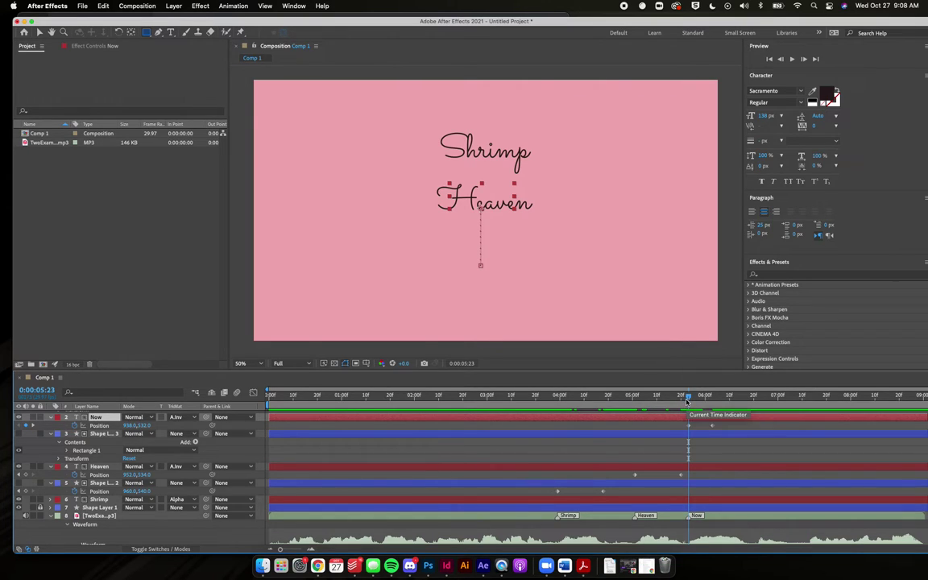
{"action": "mouse_move", "coordinate": [688, 398]}
{"action": "left_mouse_down"}
{"action": "mouse_move", "coordinate": [711, 403]}
{"action": "mouse_move", "coordinate": [624, 400]}
{"action": "mouse_move", "coordinate": [711, 402]}
{"action": "left_mouse_up"}
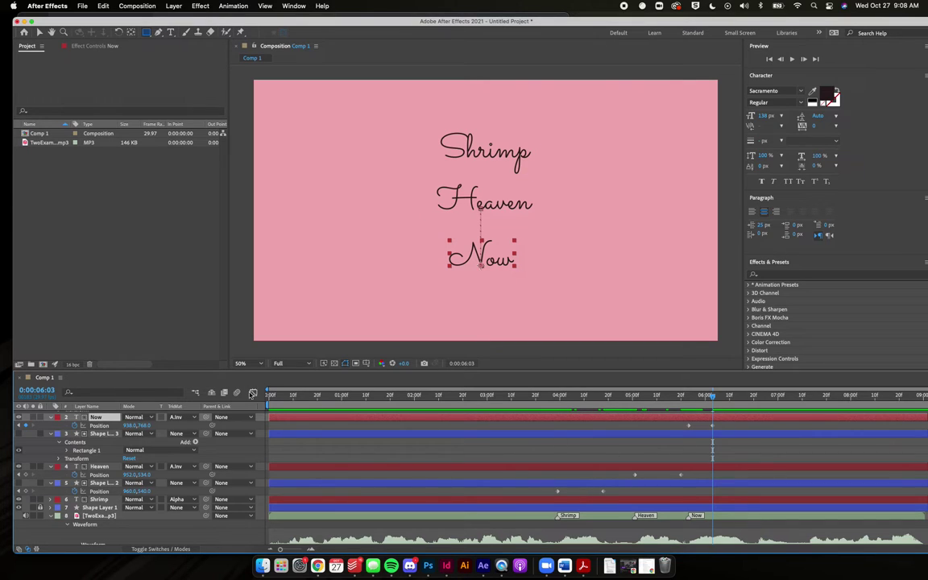
- Point out the Shape Layer 2 Position keyframes, check the class-chat channel in Discord, and return to After Effects
{"action": "left_click", "coordinate": [560, 493]}
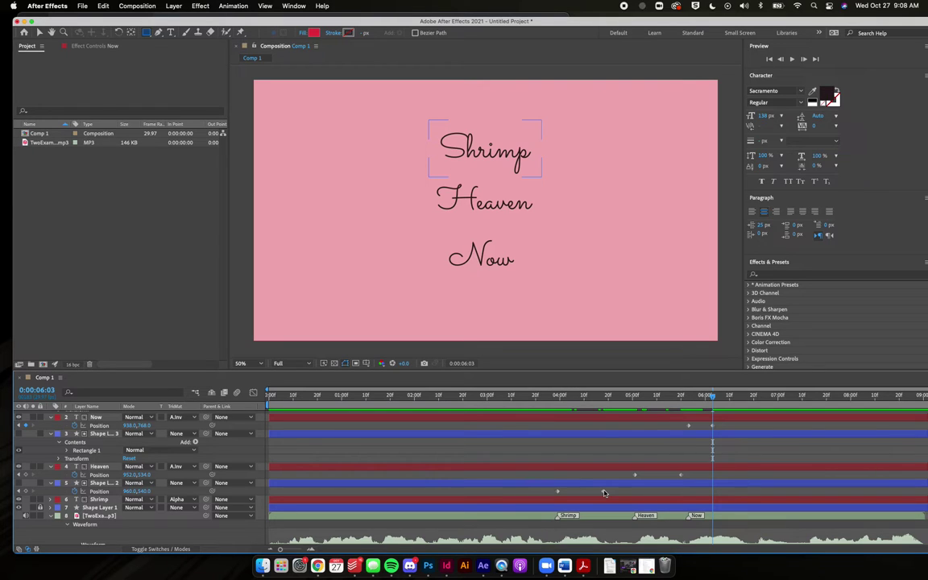
{"action": "left_click", "coordinate": [604, 493]}
{"action": "left_click", "coordinate": [410, 566]}
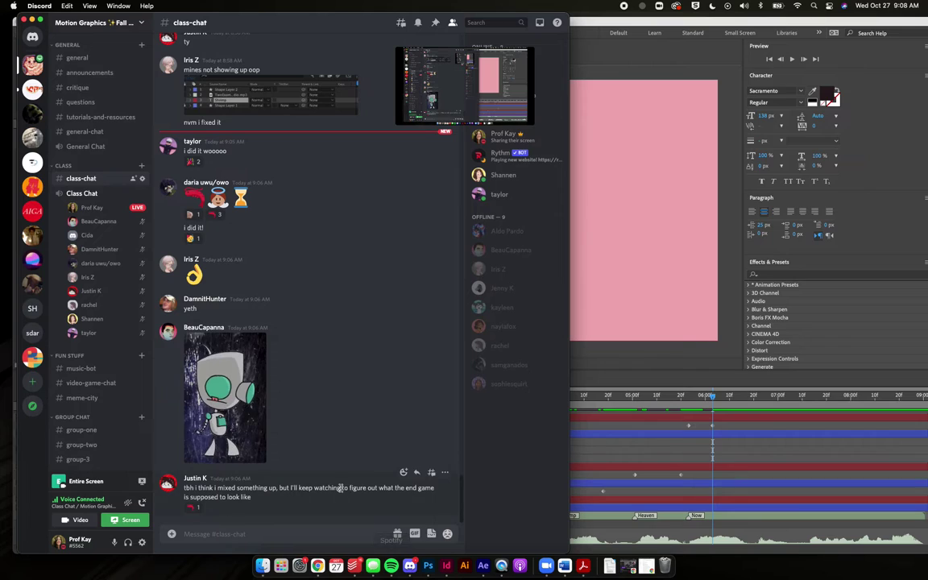
{"action": "left_click", "coordinate": [713, 363]}
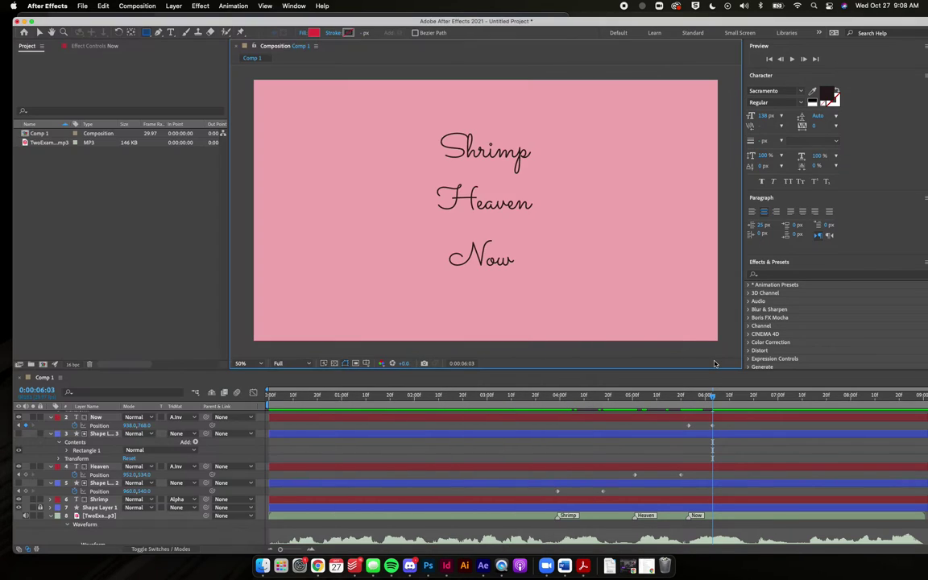
- Preview the audio past the Now reveal and set the current time to 0:00:07:13
{"action": "left_click", "coordinate": [711, 396]}
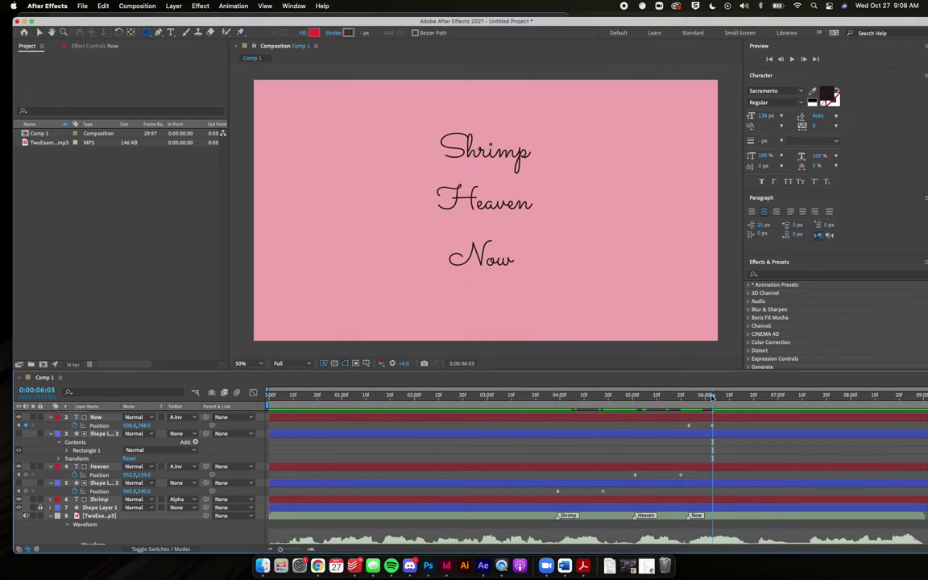
{"action": "left_click_drag", "start_coordinate": [711, 397], "coordinate": [796, 397]}
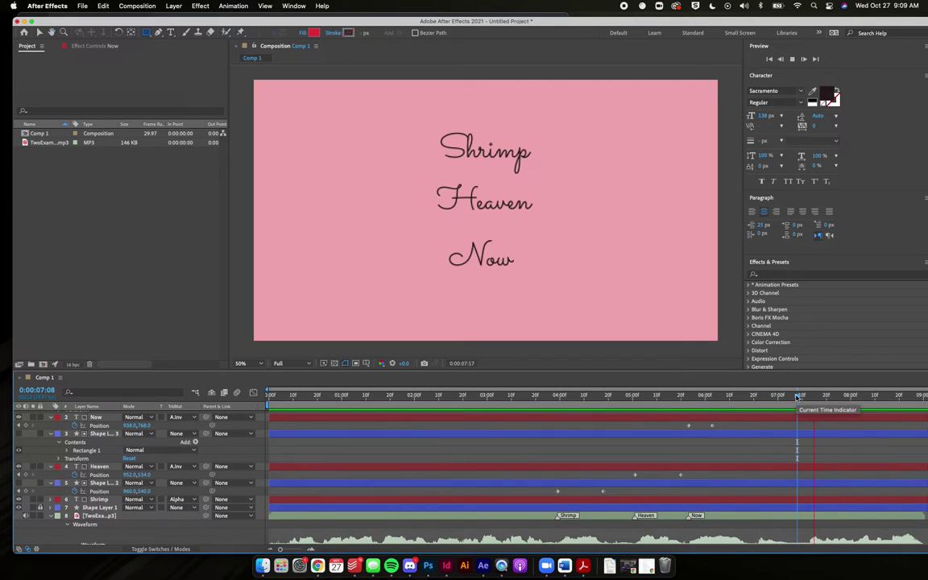
{"action": "key", "text": "space"}
{"action": "key", "text": "space"}
{"action": "key", "text": "q"}
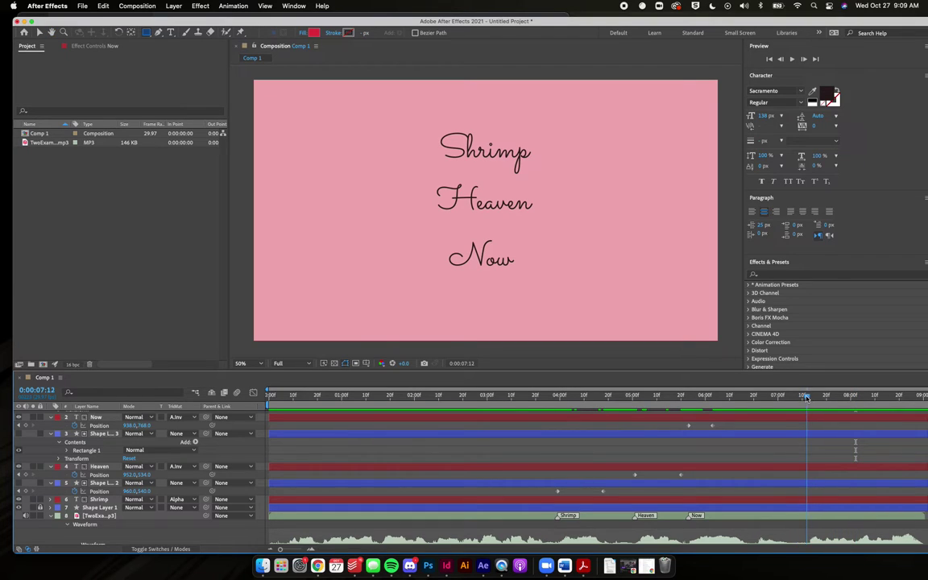
{"action": "left_click_drag", "start_coordinate": [797, 397], "coordinate": [803, 396]}
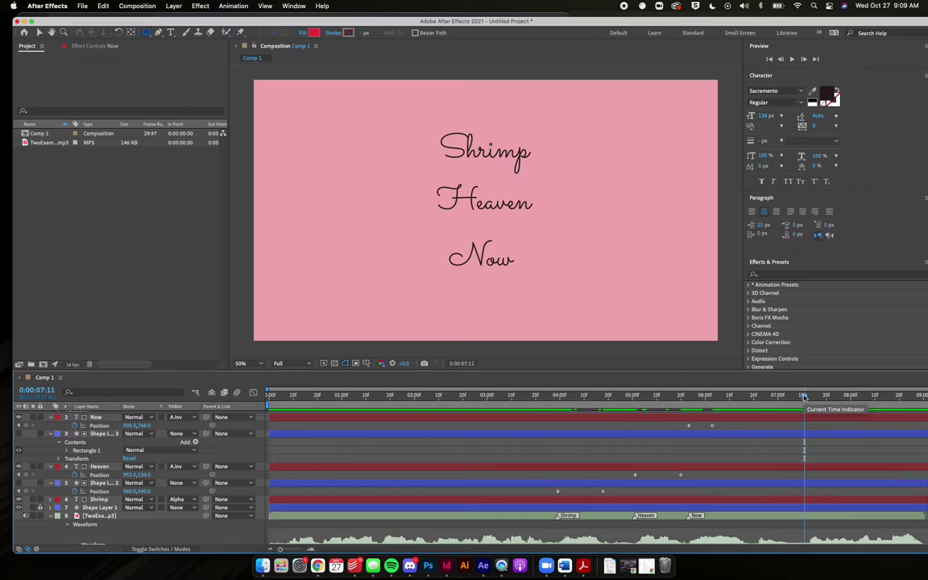
{"action": "left_click_drag", "start_coordinate": [803, 396], "coordinate": [809, 396]}
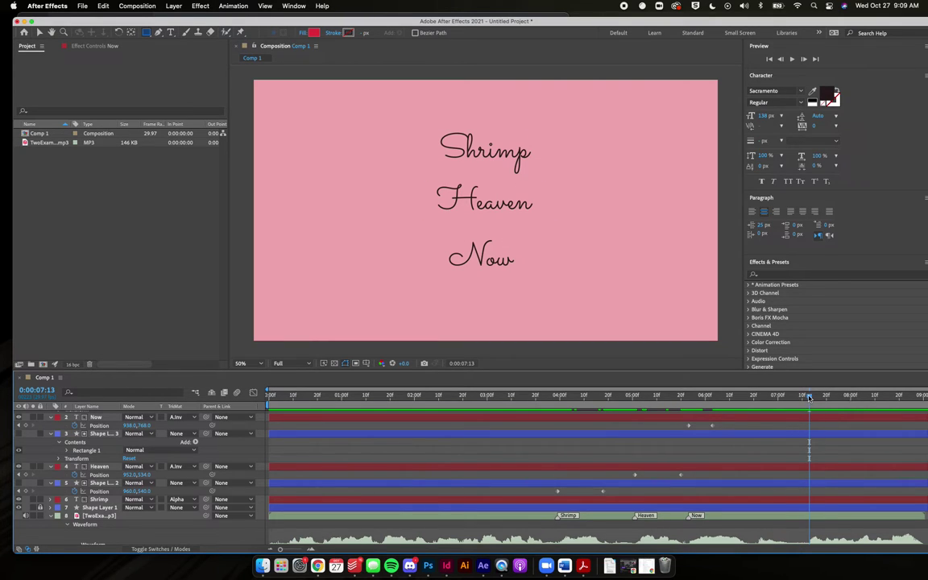
- Select the Now text layer and expand the Text folder of the Animation Presets to review its categories
{"action": "left_click", "coordinate": [865, 430]}
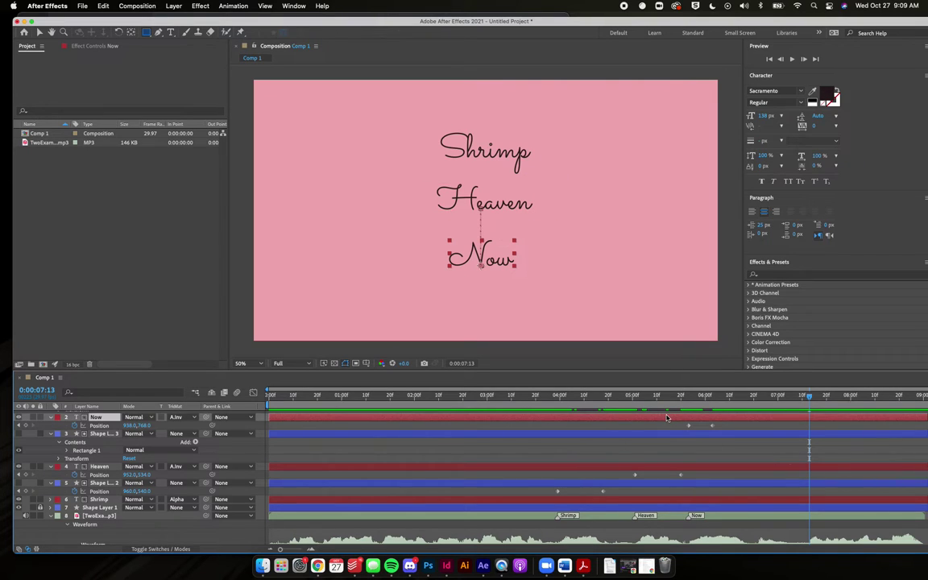
{"action": "scroll", "coordinate": [803, 258], "scroll_direction": "down", "scroll_amount": 5}
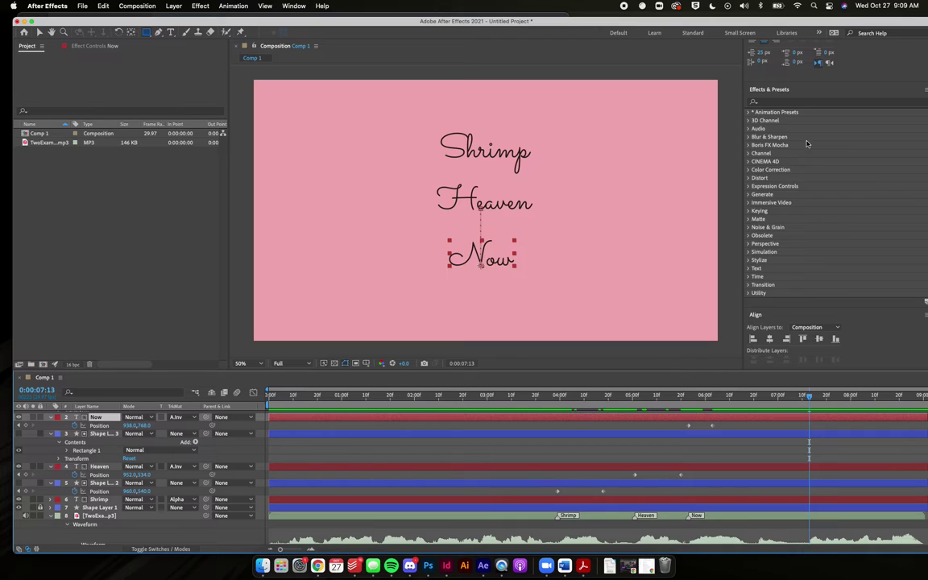
{"action": "left_click", "coordinate": [294, 6]}
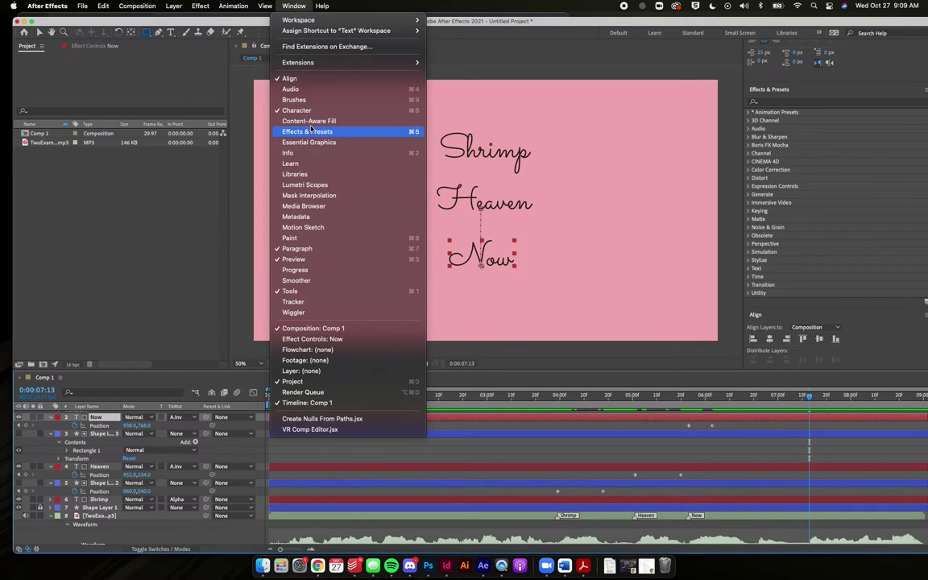
{"action": "left_click", "coordinate": [834, 84]}
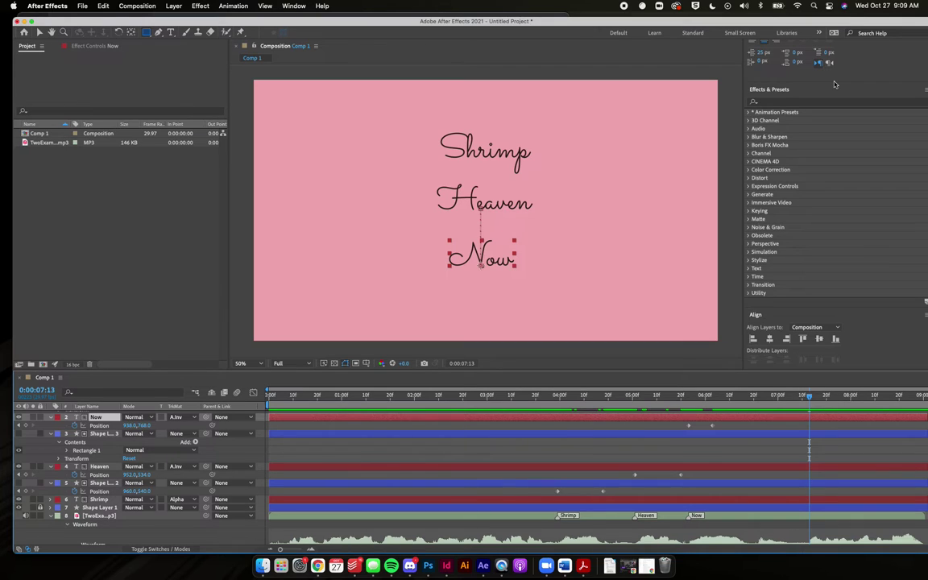
{"action": "left_click", "coordinate": [749, 114]}
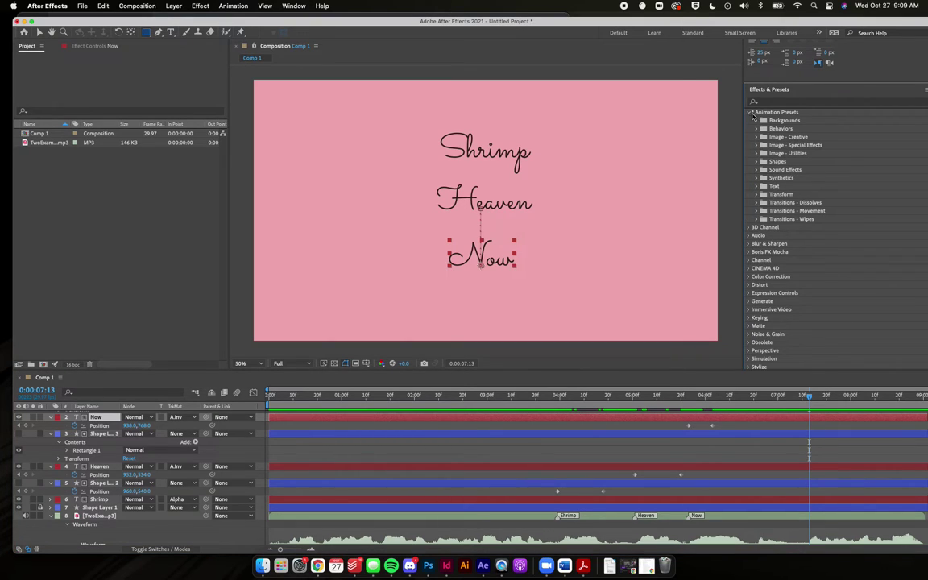
{"action": "left_click", "coordinate": [756, 187]}
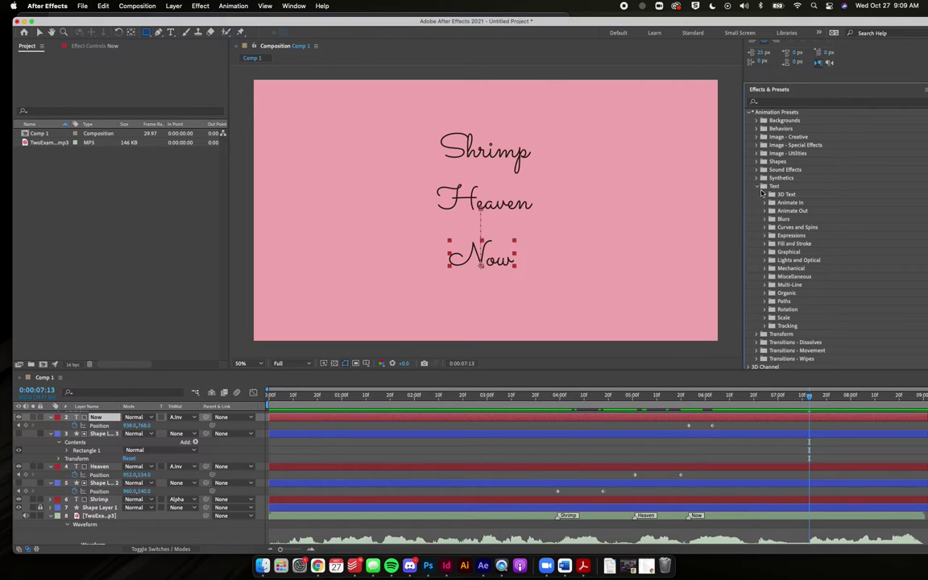
{"action": "scroll", "coordinate": [796, 225], "scroll_direction": "down", "scroll_amount": 5}
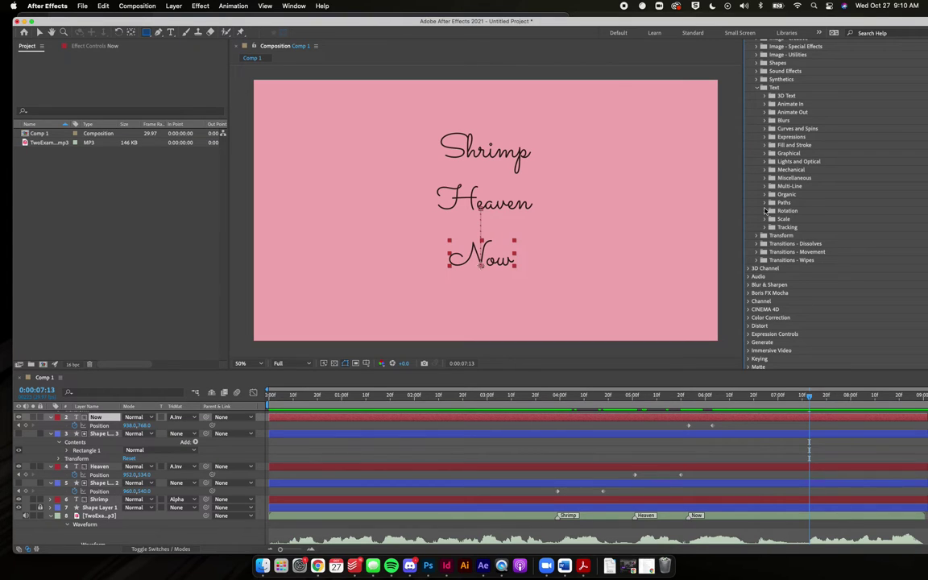
{"action": "scroll", "coordinate": [779, 178], "scroll_direction": "up", "scroll_amount": 2}
{"action": "scroll", "coordinate": [780, 177], "scroll_direction": "up", "scroll_amount": 3}
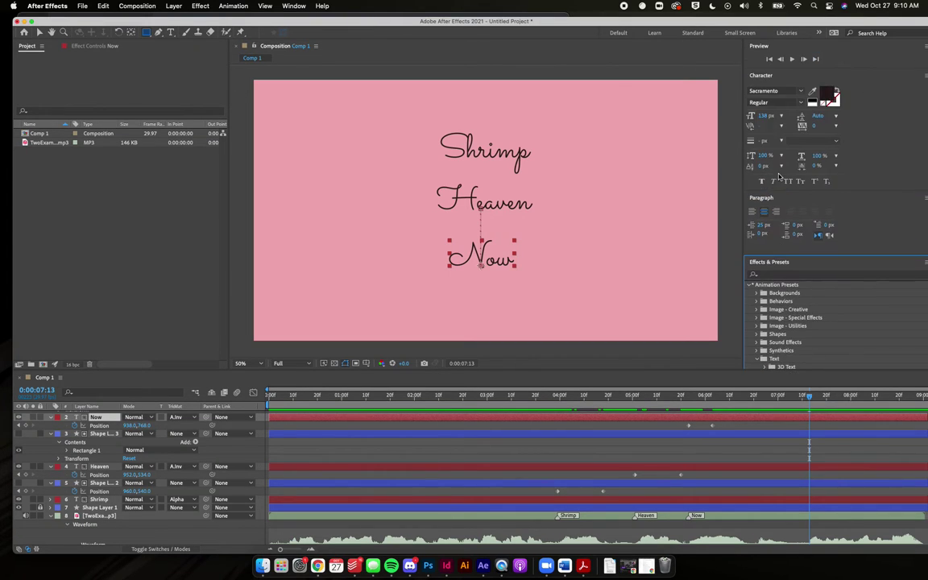
- Search the presets for "rotate hue" and apply the Rotate Hue text preset to the Now layer at 0:00:07:13
{"action": "left_click", "coordinate": [781, 110]}
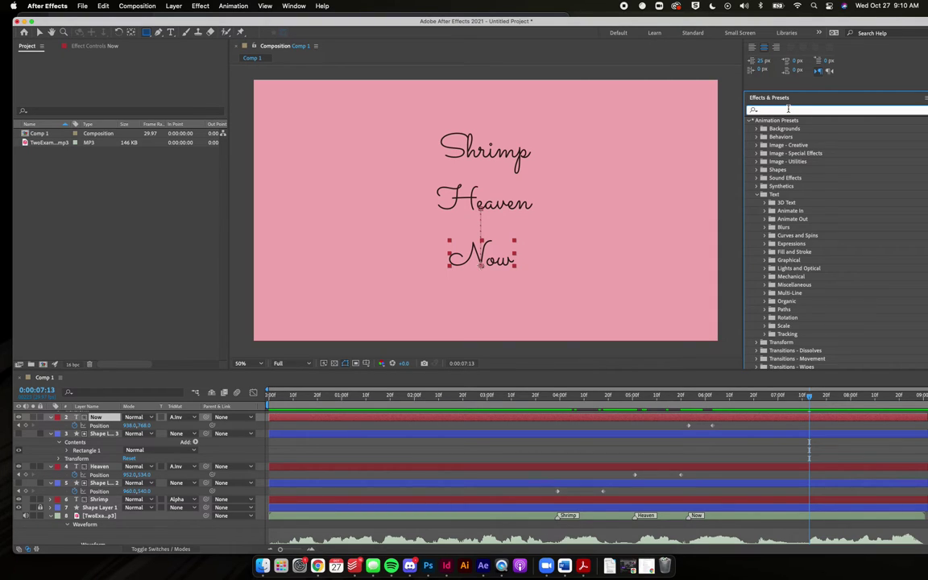
{"action": "type", "text": "roo"}
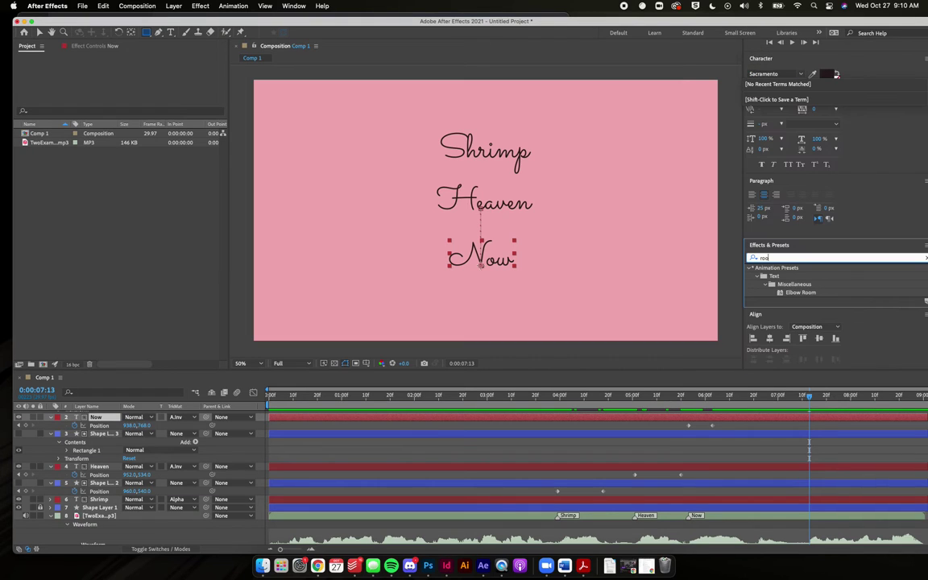
{"action": "key", "text": "BackSpace"}
{"action": "type", "text": "ta"}
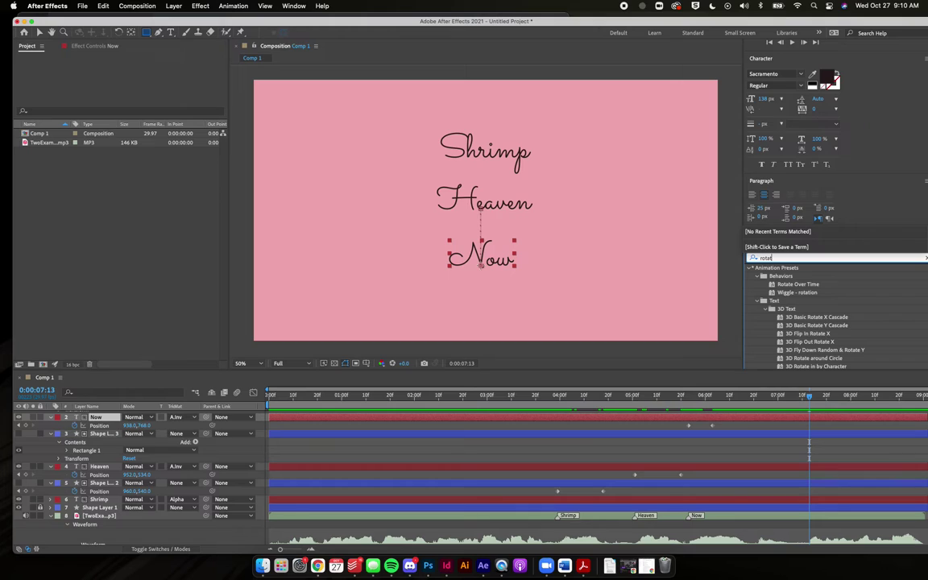
{"action": "type", "text": "te h"}
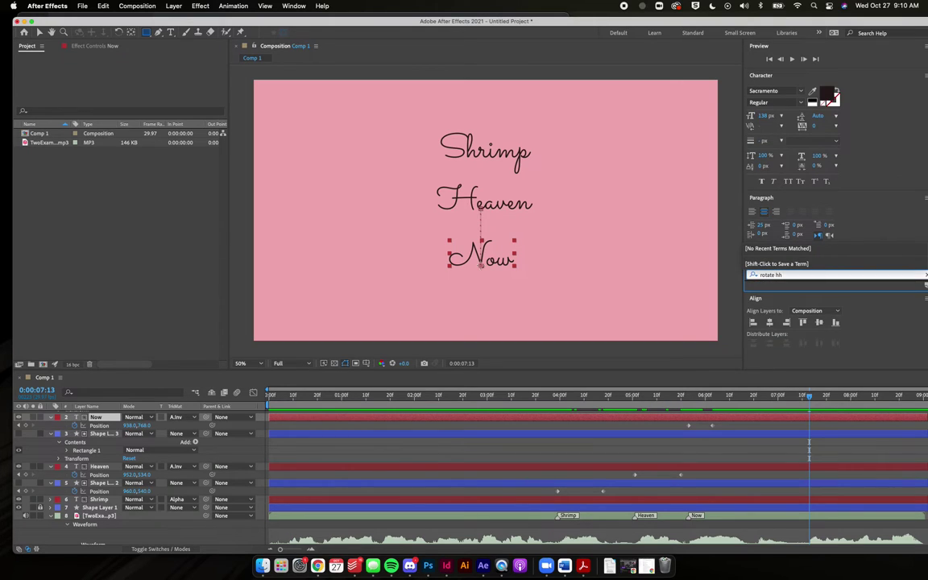
{"action": "type", "text": "ue"}
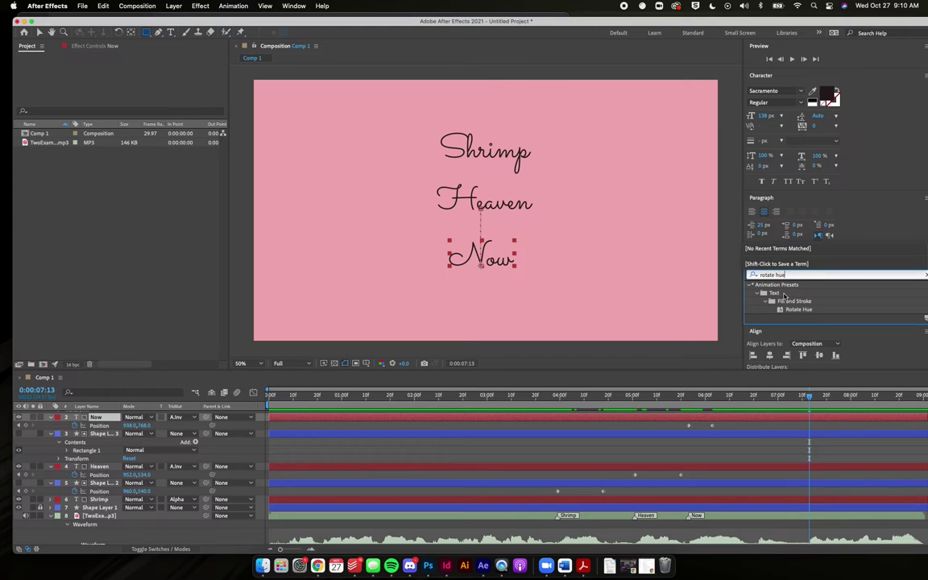
{"action": "left_click", "coordinate": [784, 295]}
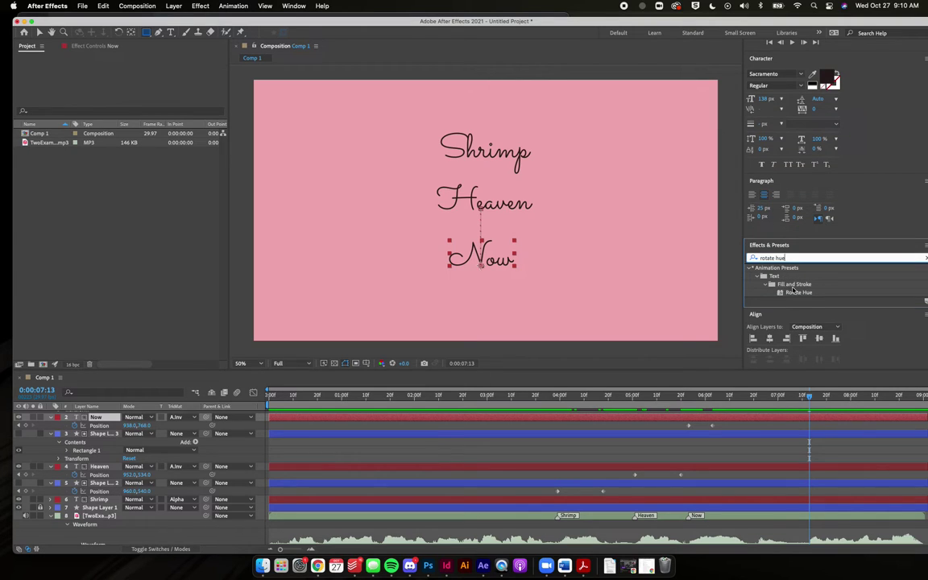
{"action": "left_click", "coordinate": [800, 293]}
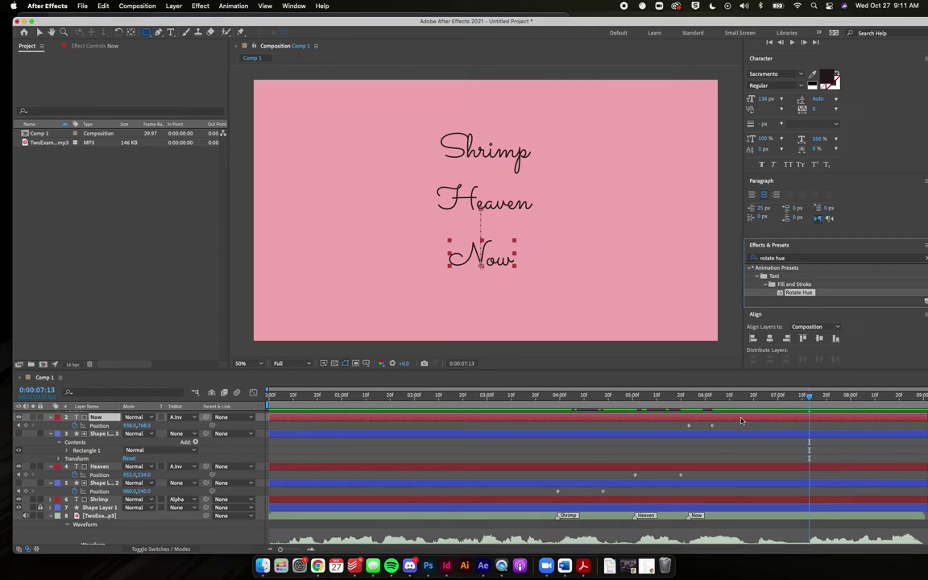
{"action": "double_click", "coordinate": [799, 294]}
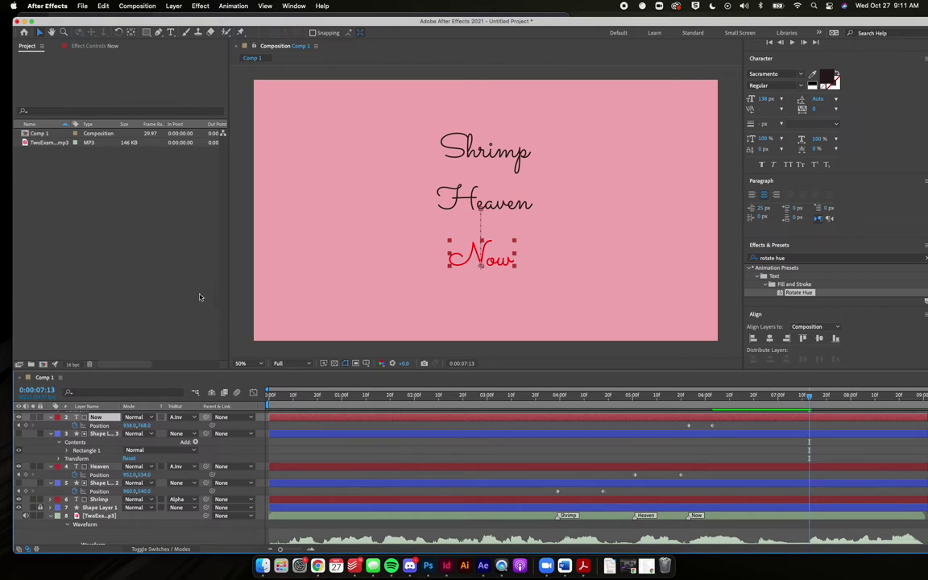
- Bring up the Now layer's effect controls and reveal all its modified properties in the timeline, including Fill Color and Fill Hue
{"action": "left_click", "coordinate": [85, 46]}
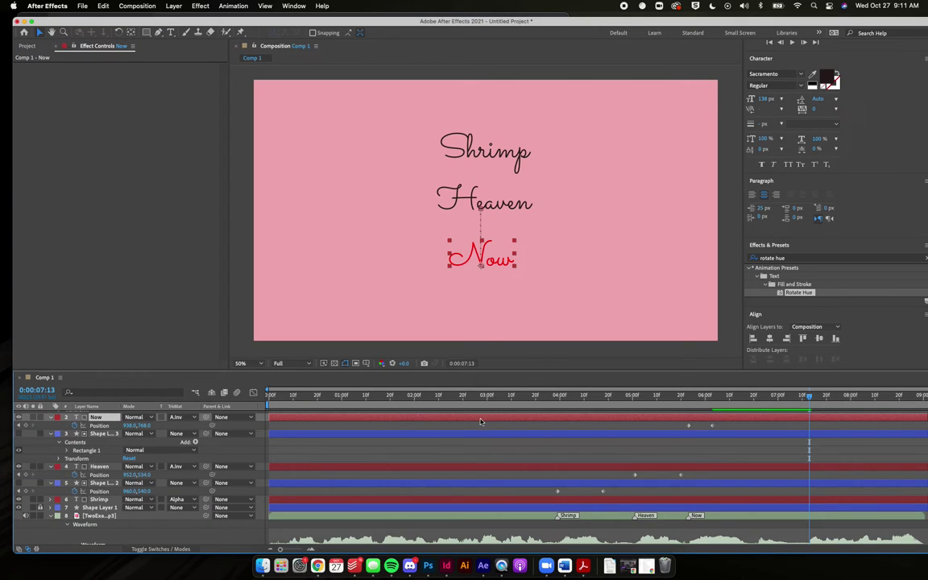
{"action": "key", "text": "u"}
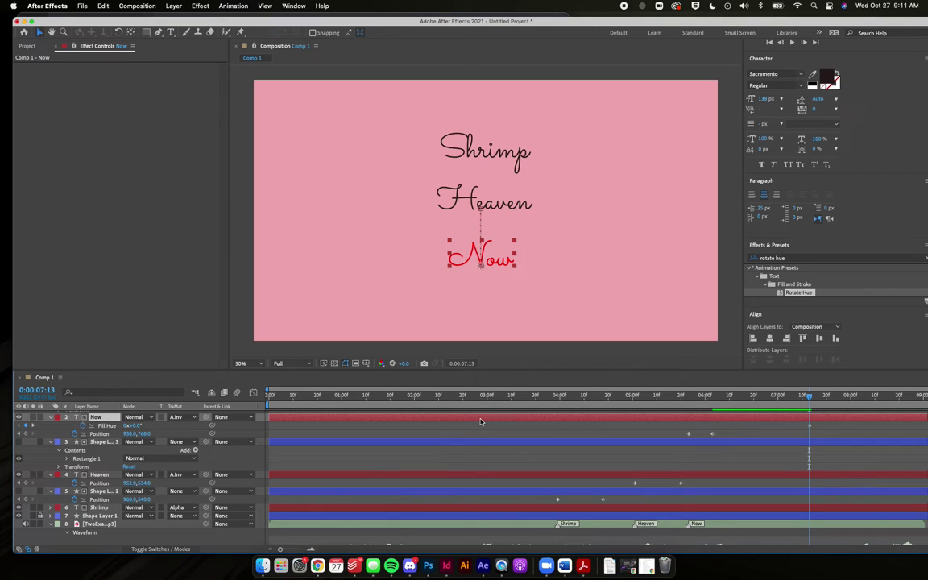
{"action": "key", "text": "u"}
{"action": "key", "text": "u"}
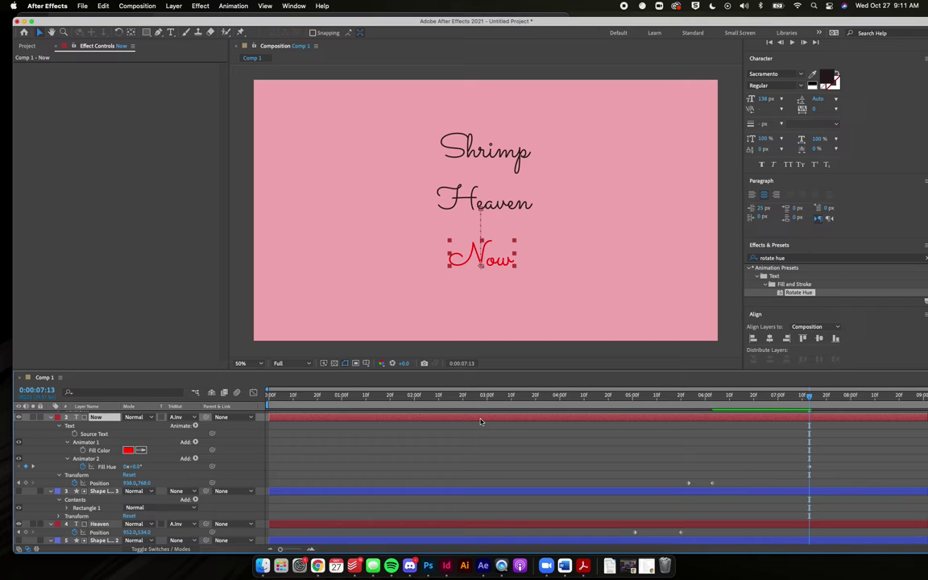
{"action": "scroll", "coordinate": [482, 422], "scroll_direction": "up", "scroll_amount": 1}
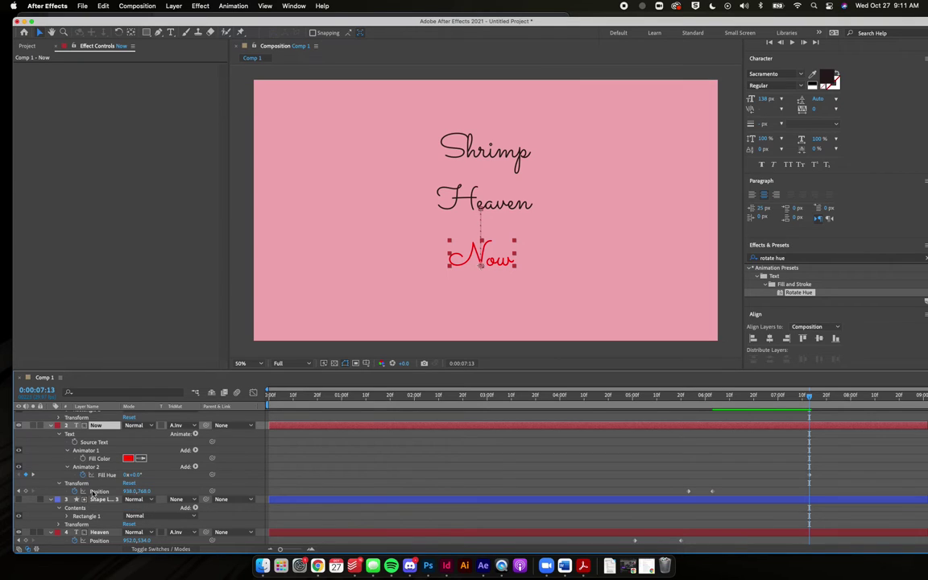
- Set the Fill Color of Animator 1 on the Now layer to magenta D42FC9
{"action": "left_click", "coordinate": [128, 459]}
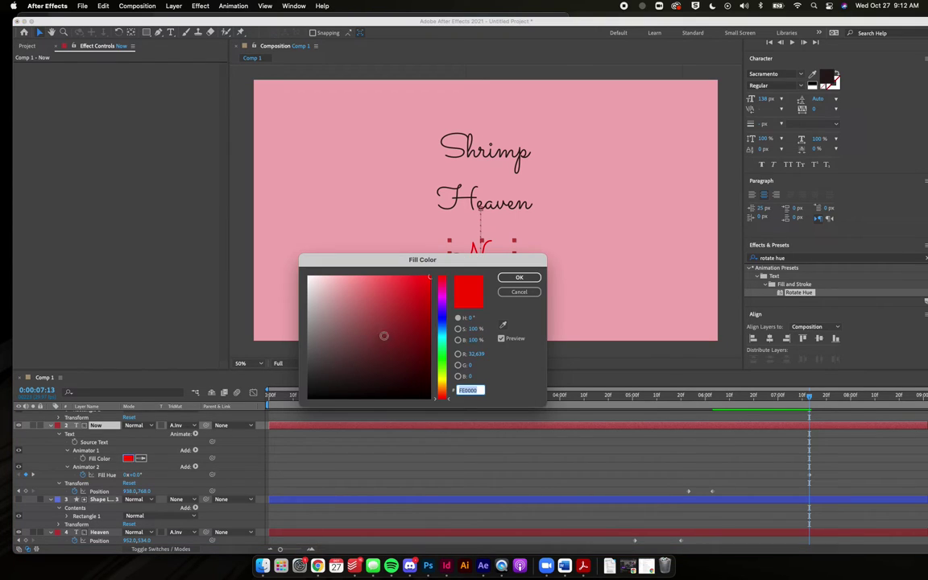
{"action": "left_click", "coordinate": [399, 283]}
{"action": "mouse_move", "coordinate": [398, 283]}
{"action": "left_mouse_down"}
{"action": "mouse_move", "coordinate": [441, 299]}
{"action": "mouse_move", "coordinate": [439, 291]}
{"action": "mouse_move", "coordinate": [440, 299]}
{"action": "left_mouse_up"}
{"action": "left_click", "coordinate": [440, 300]}
{"action": "left_click_drag", "start_coordinate": [509, 262], "coordinate": [357, 248]}
{"action": "left_click", "coordinate": [288, 281]}
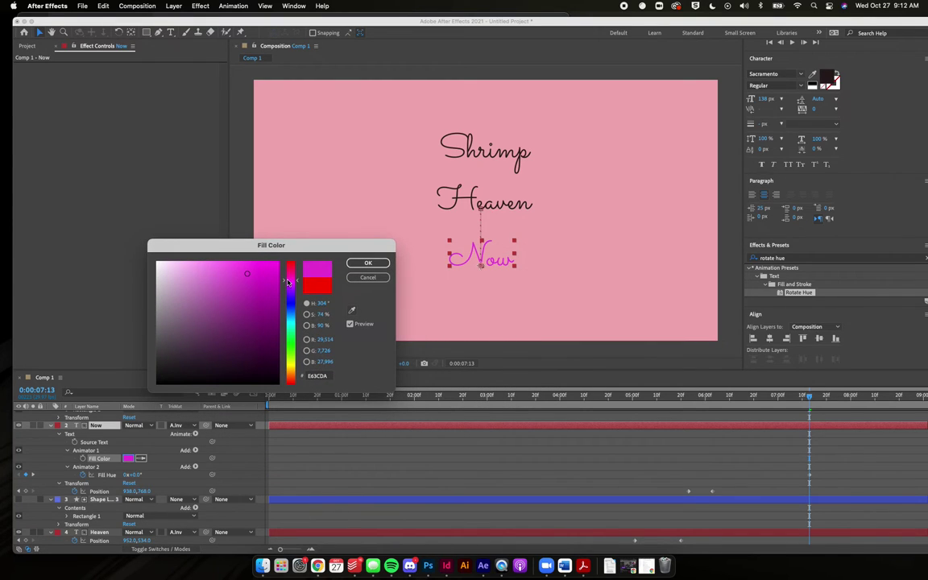
{"action": "left_click", "coordinate": [251, 283]}
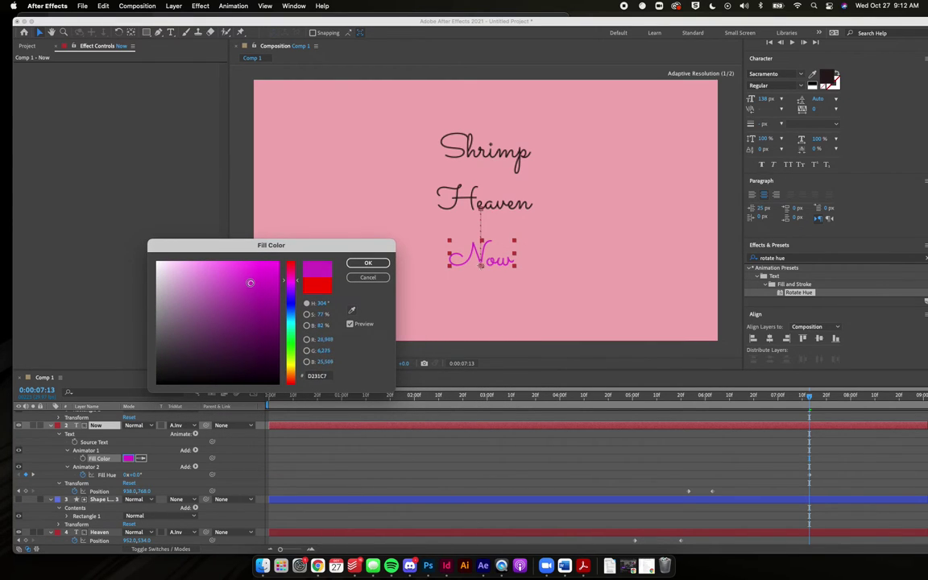
{"action": "left_click_drag", "start_coordinate": [344, 249], "coordinate": [293, 214]}
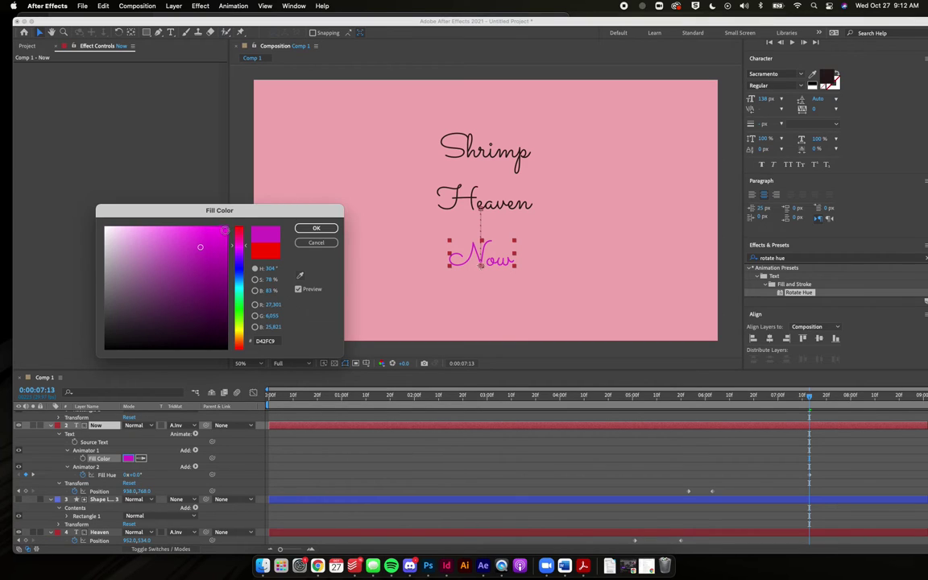
{"action": "left_click", "coordinate": [314, 229]}
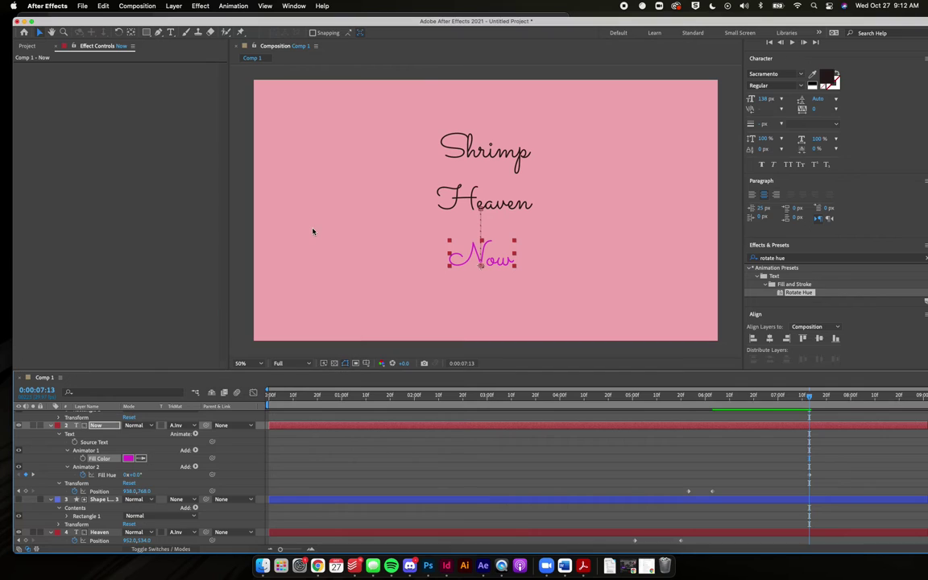
- Move the current time to 0:00:06:29 and preview the hue rotation on the Now text
{"action": "key", "text": "space"}
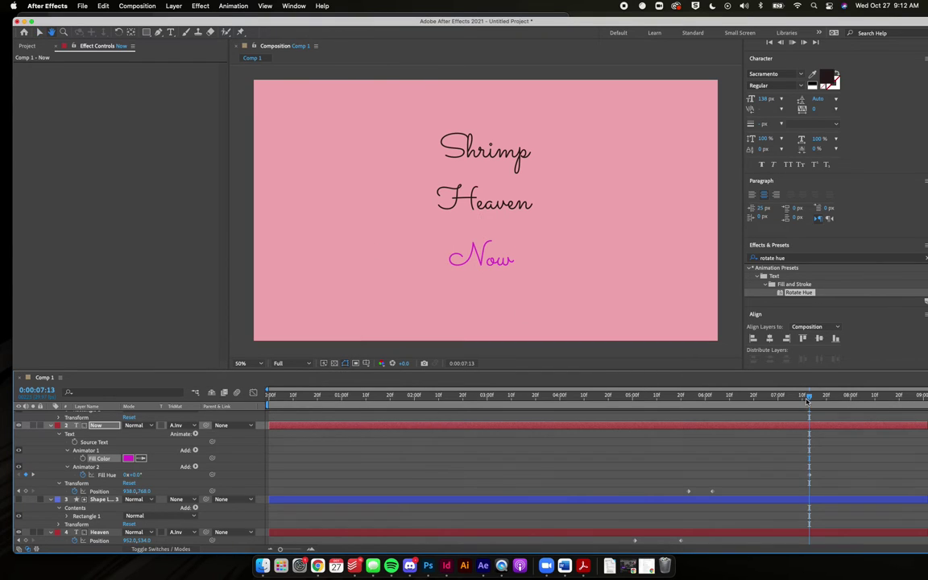
{"action": "key", "text": "space"}
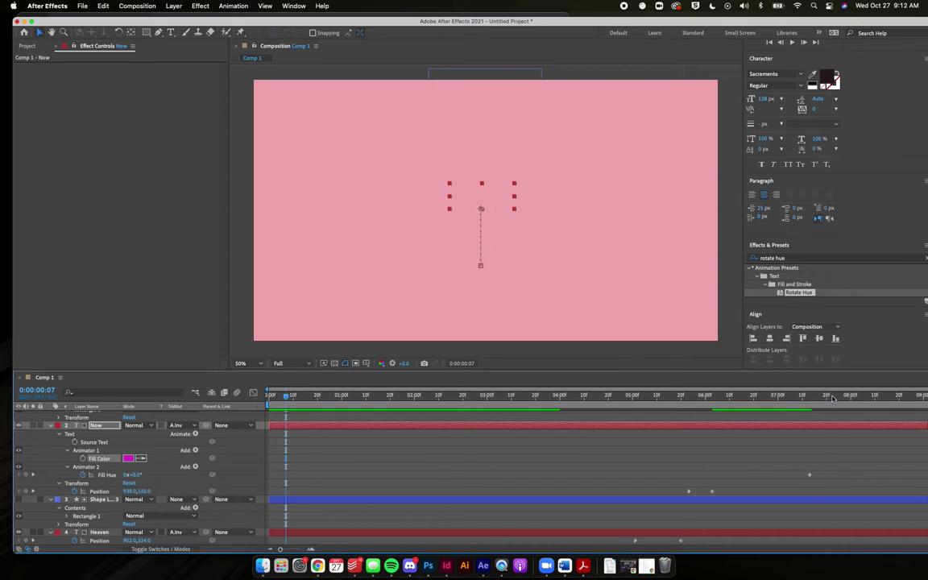
{"action": "left_click", "coordinate": [805, 396]}
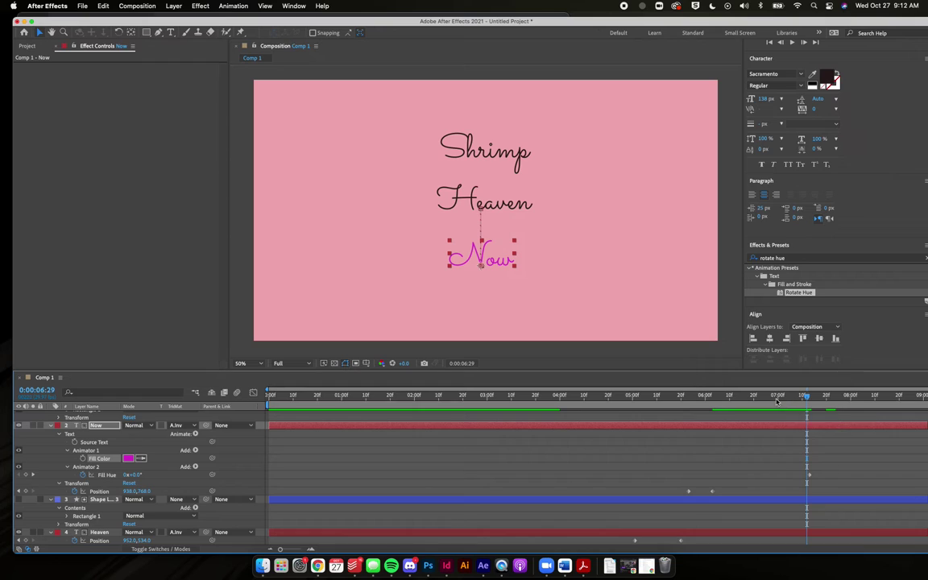
{"action": "left_click_drag", "start_coordinate": [806, 396], "coordinate": [776, 399]}
{"action": "key", "text": "space"}
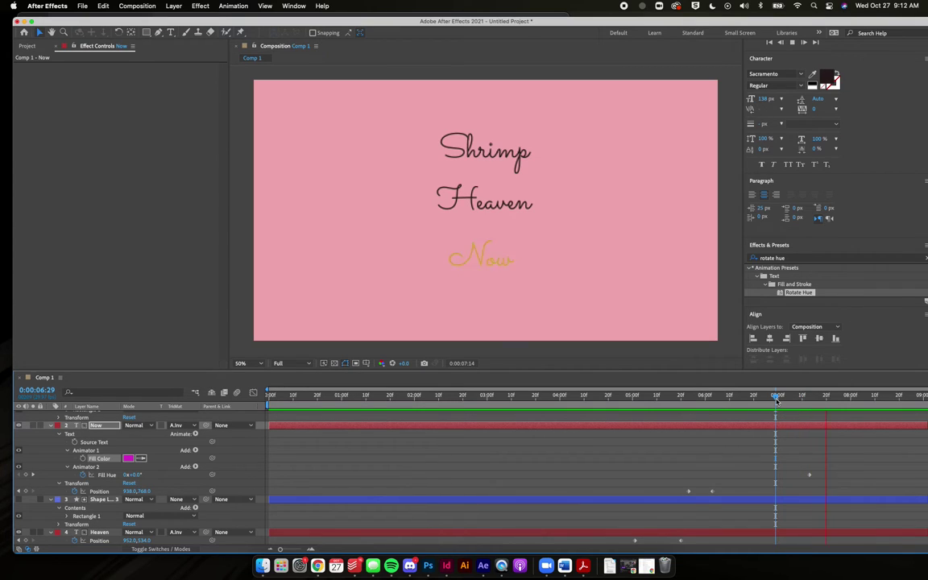
{"action": "key", "text": "space"}
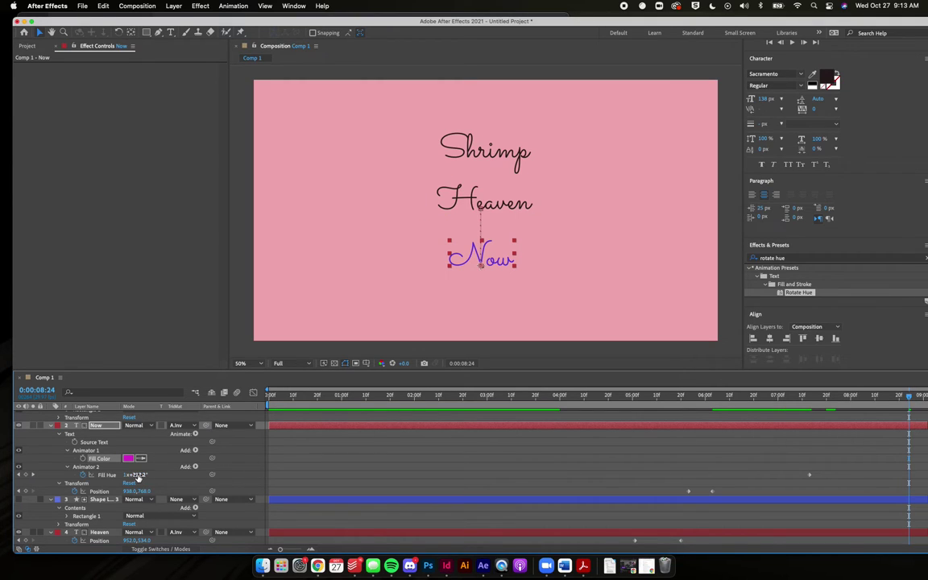
- Point out the Fill Hue value of Animator 2, check the class-chat channel in Discord, and return to After Effects
{"action": "left_click_drag", "start_coordinate": [139, 479], "coordinate": [144, 484]}
{"action": "left_click", "coordinate": [410, 565]}
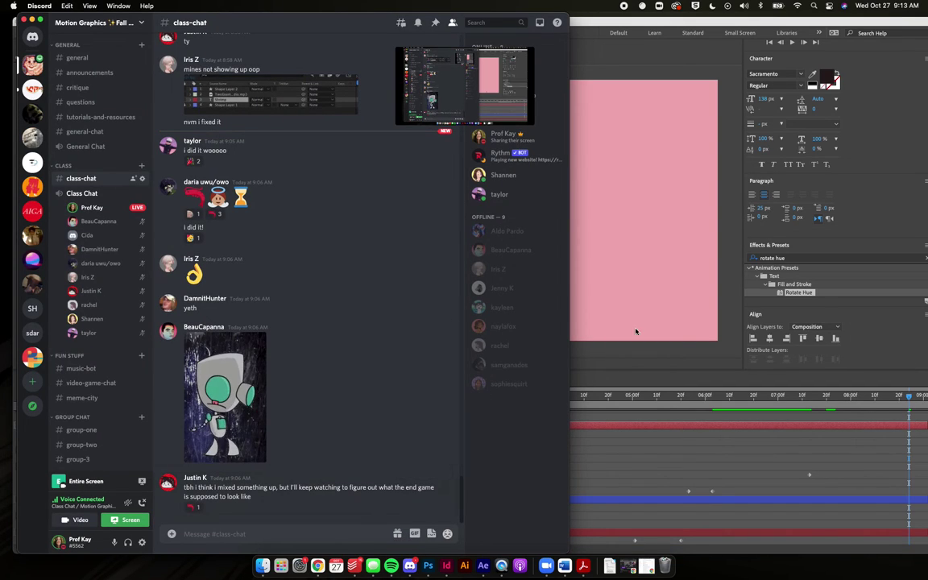
{"action": "left_click", "coordinate": [652, 361]}
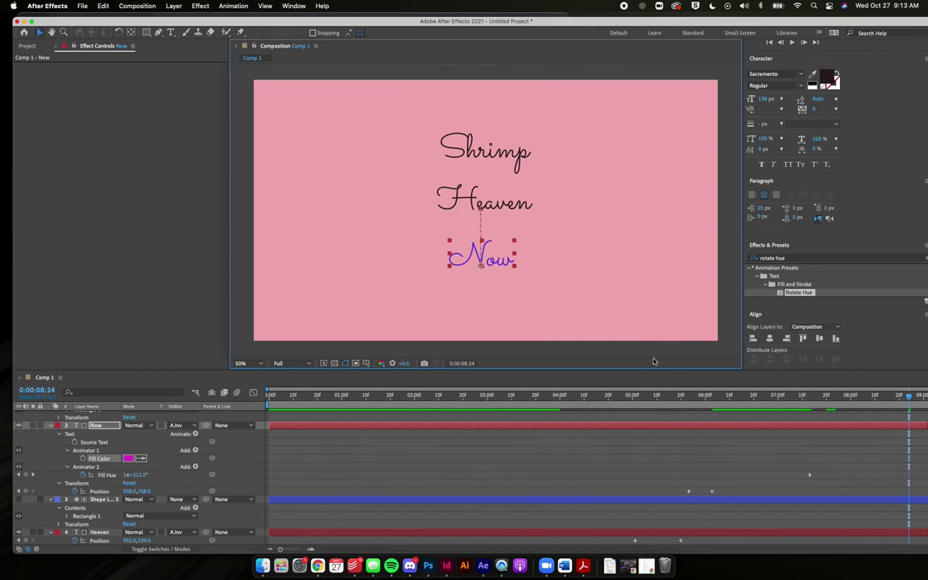
- Scrub through the Now text's hue change to 0:00:08:20, and preview the whole text animation from 0:00:04:06
{"action": "left_click", "coordinate": [828, 397]}
{"action": "left_click_drag", "start_coordinate": [828, 400], "coordinate": [900, 402]}
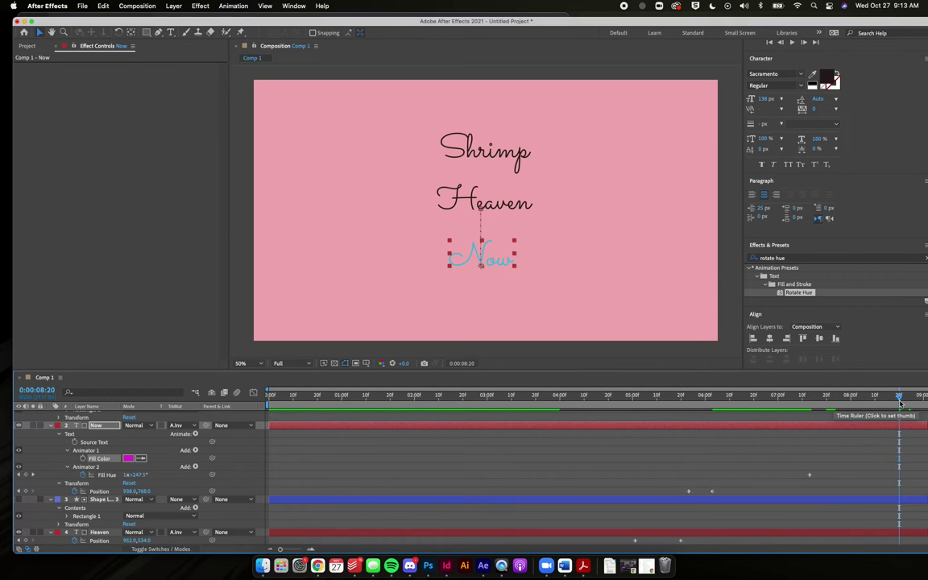
{"action": "left_click_drag", "start_coordinate": [900, 403], "coordinate": [575, 414]}
{"action": "key", "text": "space"}
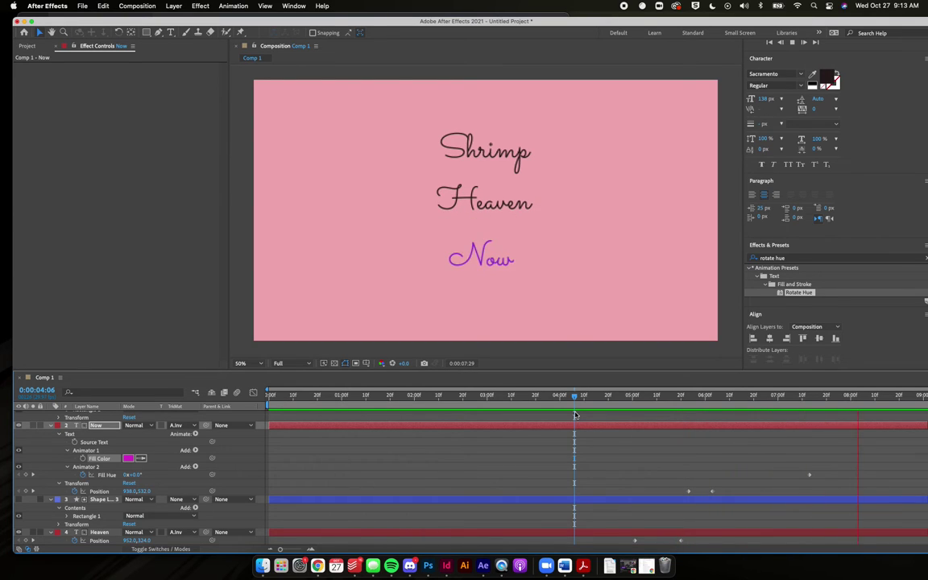
{"action": "key", "text": "space"}
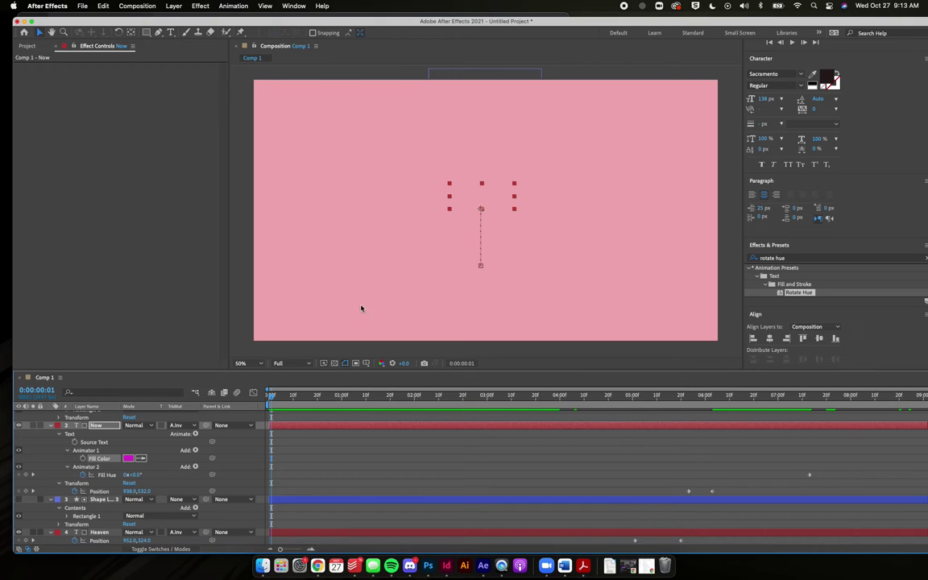
- Look through the recent PDFs in Acrobat for the Project 3 brief, and close the Acrobat window
{"action": "left_click", "coordinate": [123, 195]}
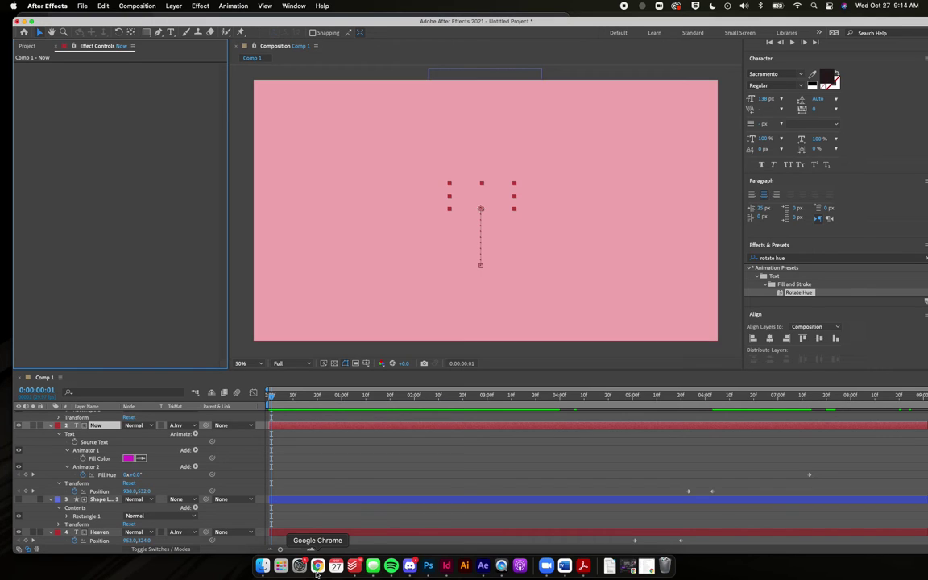
{"action": "left_click", "coordinate": [260, 569]}
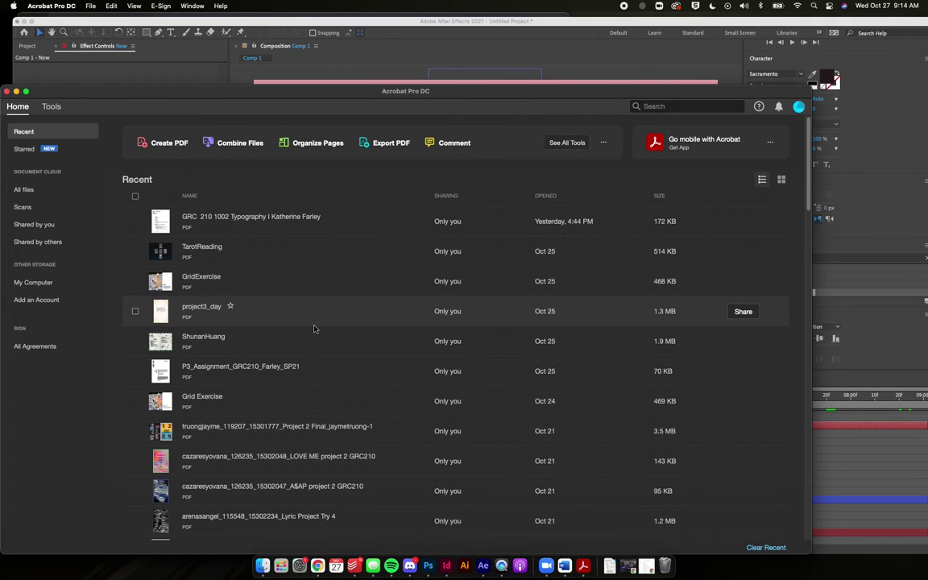
{"action": "scroll", "coordinate": [314, 328], "scroll_direction": "down", "scroll_amount": 5}
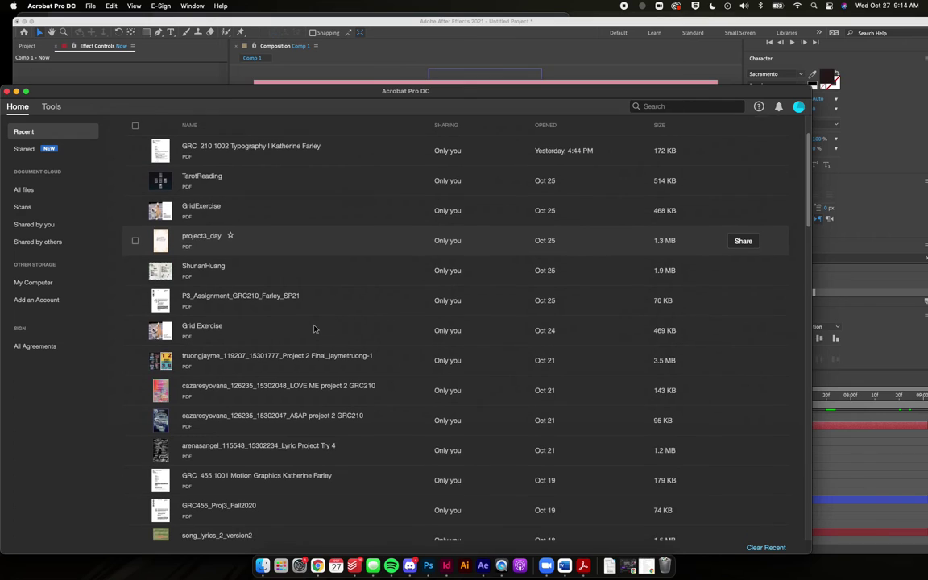
{"action": "scroll", "coordinate": [314, 328], "scroll_direction": "down", "scroll_amount": 2}
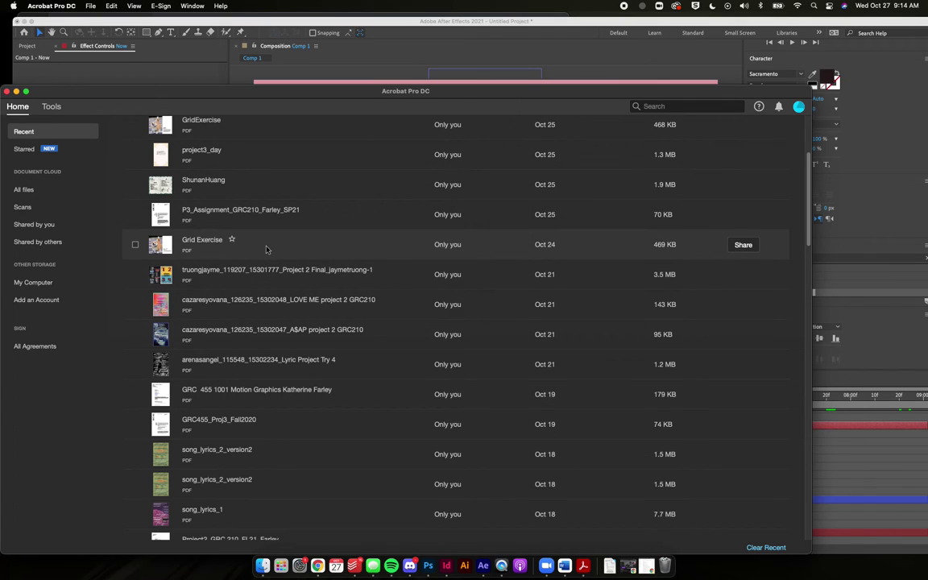
{"action": "scroll", "coordinate": [266, 265], "scroll_direction": "up", "scroll_amount": 1}
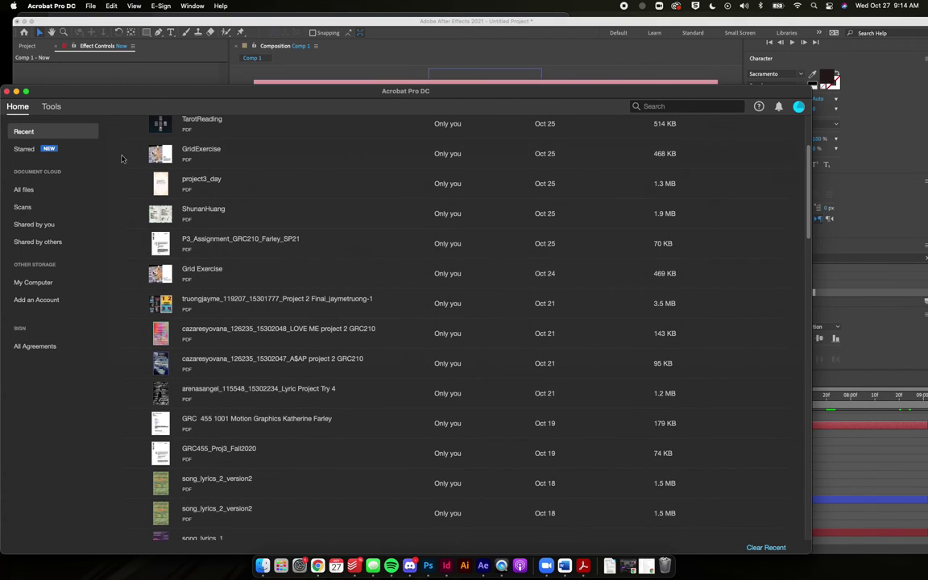
{"action": "left_click", "coordinate": [6, 93]}
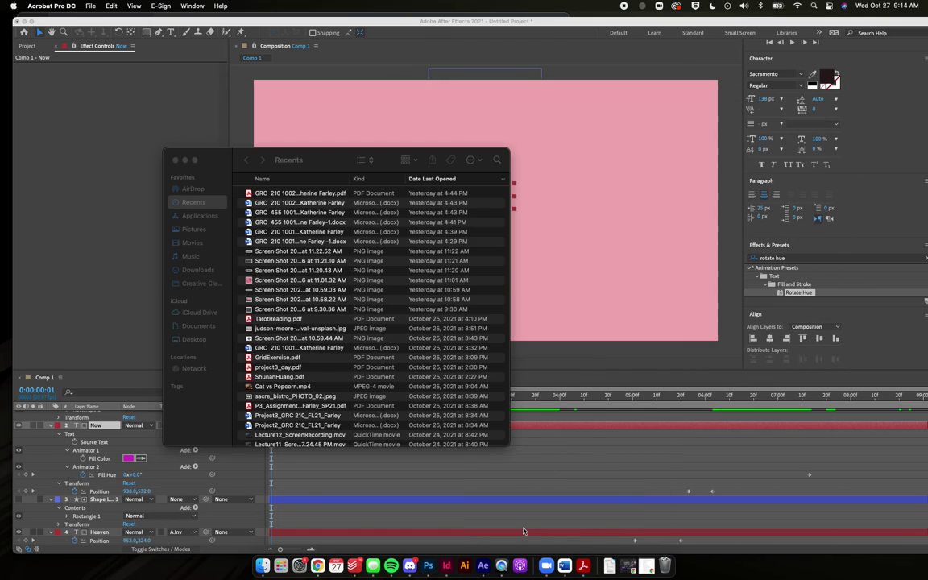
- Switch to Word, look through the recent documents for the Project 3 brief, and close the Word window
{"action": "left_click", "coordinate": [563, 567]}
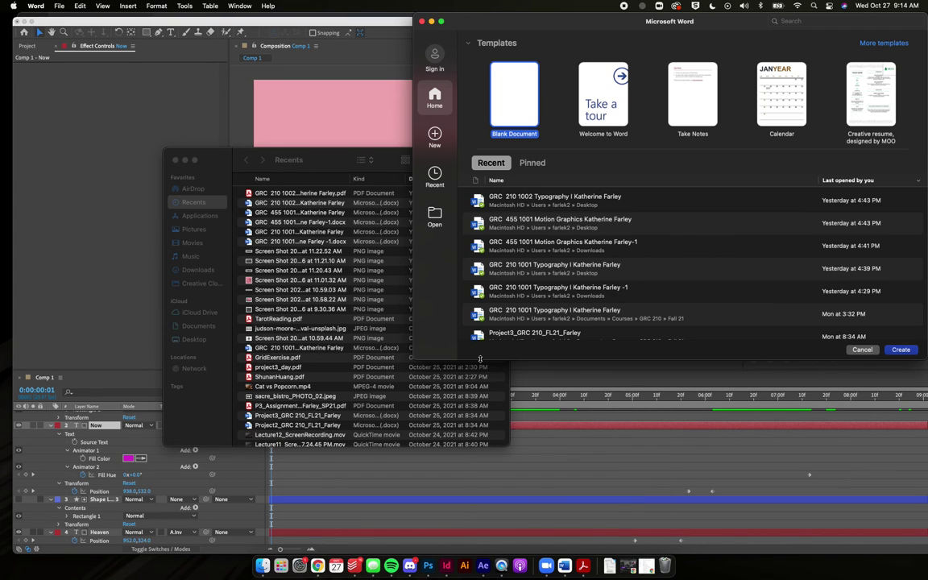
{"action": "scroll", "coordinate": [556, 259], "scroll_direction": "down", "scroll_amount": 5}
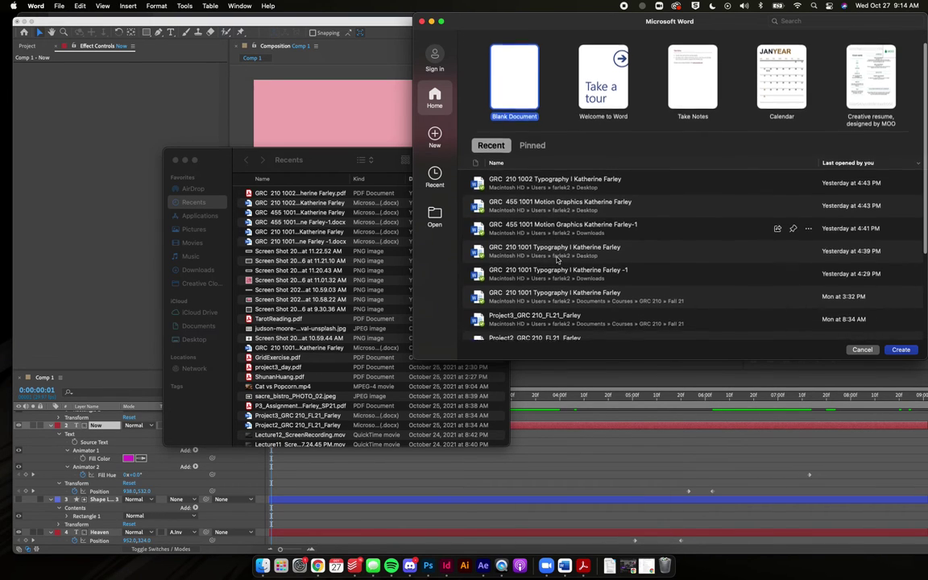
{"action": "scroll", "coordinate": [556, 259], "scroll_direction": "down", "scroll_amount": 1}
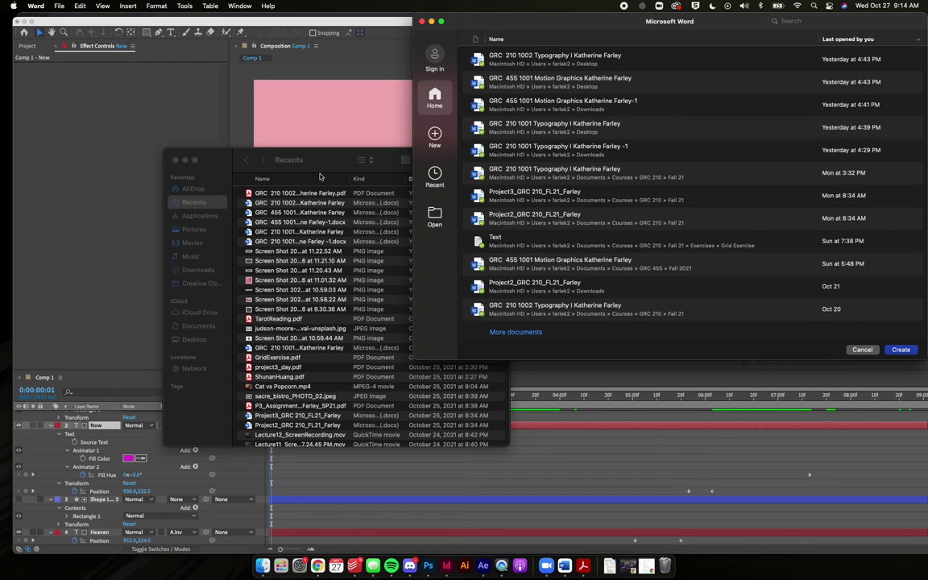
{"action": "left_click", "coordinate": [421, 21]}
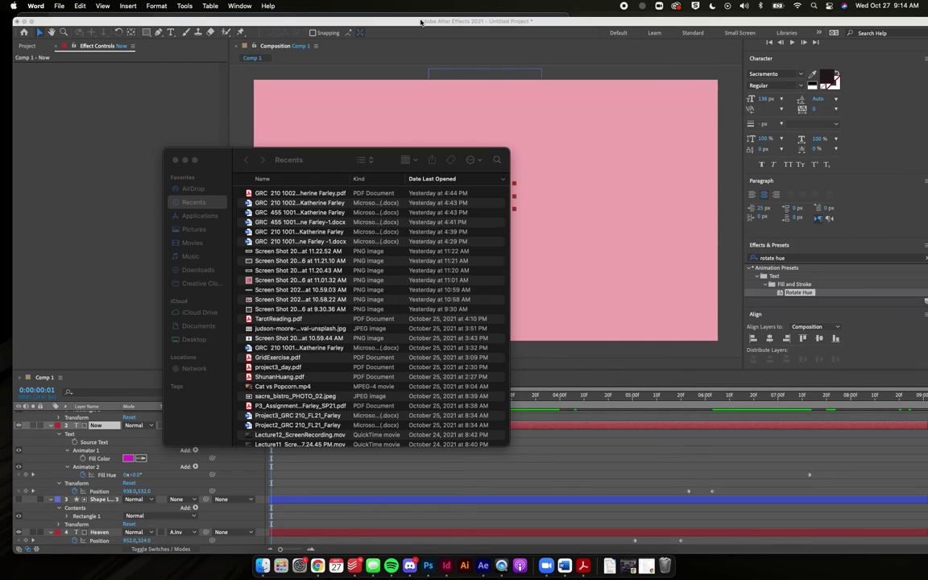
- In Finder, go to Documents > Courses > GRC 455 > Fall 2021 and open the Project3_GRC455_FL21 brief in its PDF version
{"action": "left_click", "coordinate": [198, 326]}
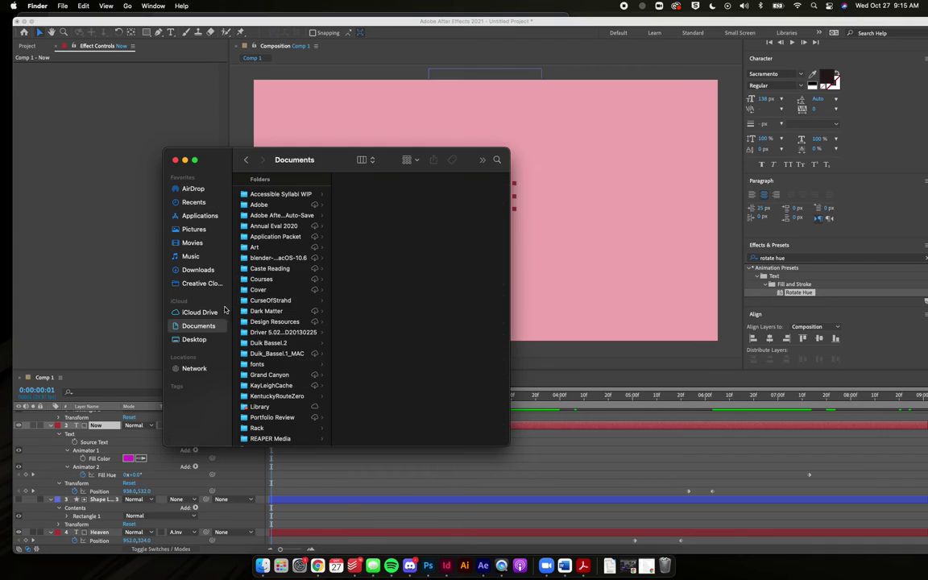
{"action": "left_click", "coordinate": [261, 279]}
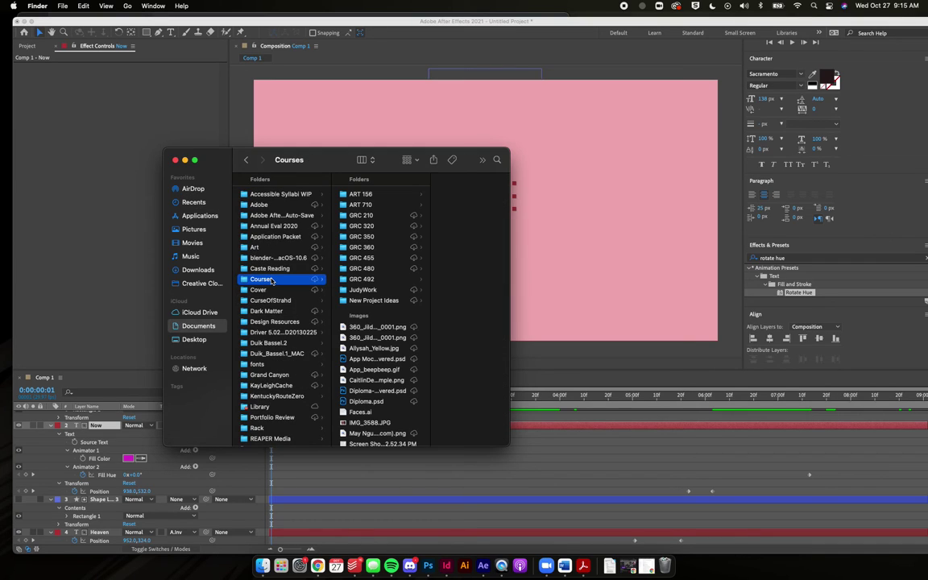
{"action": "left_click", "coordinate": [361, 258]}
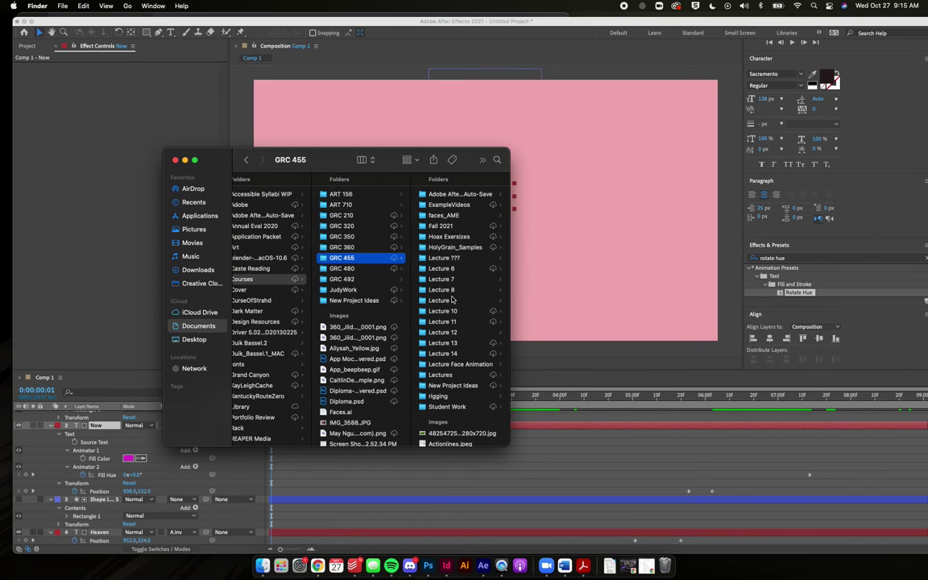
{"action": "left_click", "coordinate": [450, 226]}
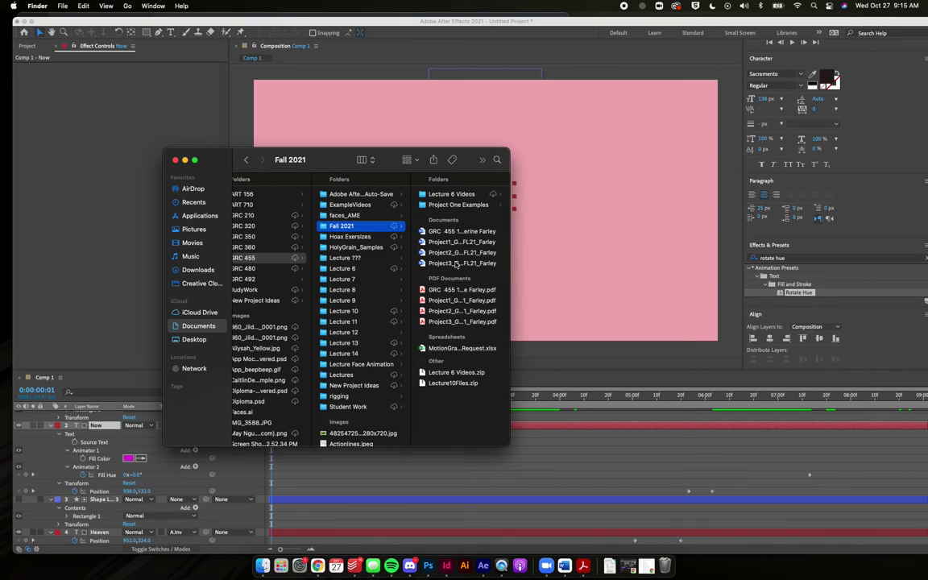
{"action": "left_click", "coordinate": [457, 264]}
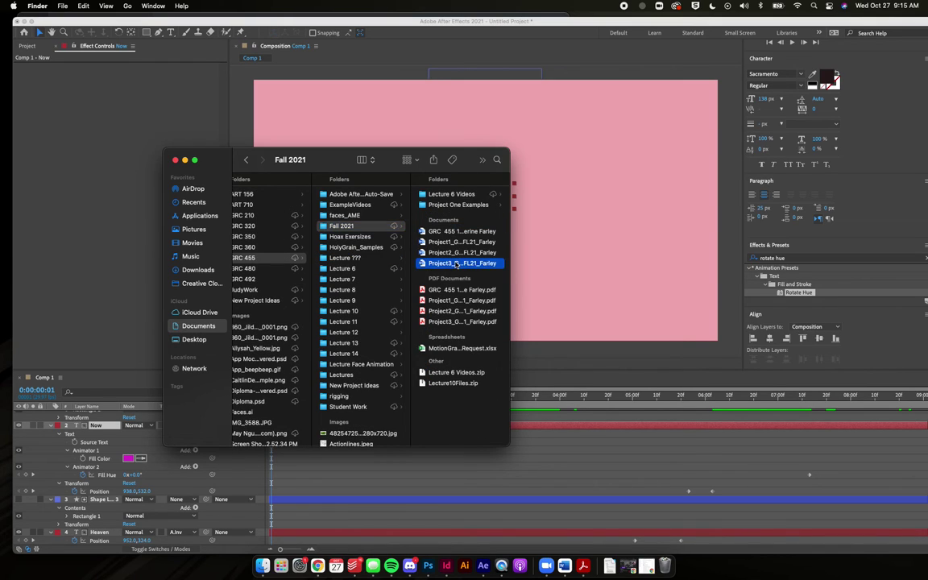
{"action": "double_click", "coordinate": [365, 321]}
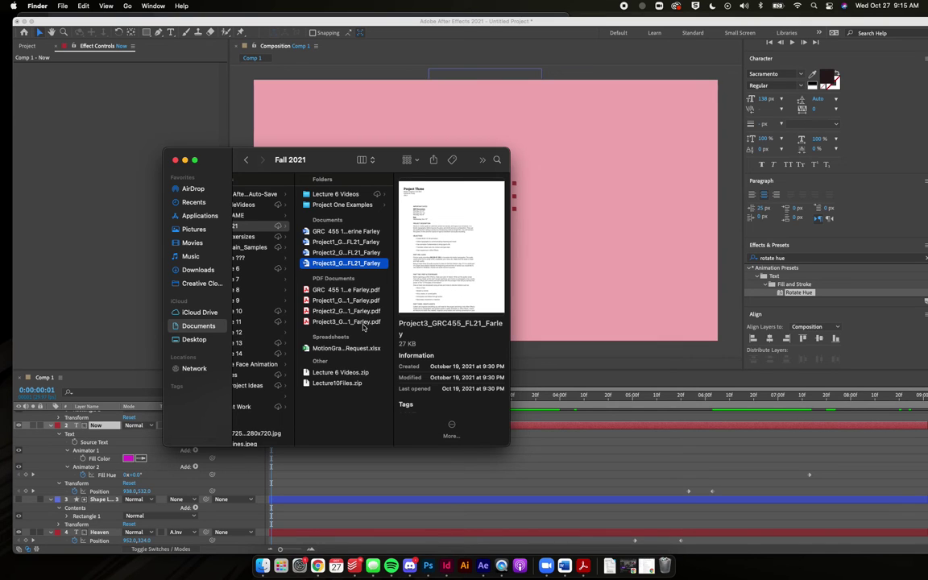
- Reposition the brief's window and read through its important dates, objectives, Part One audio requirements and project schedule
{"action": "scroll", "coordinate": [364, 329], "scroll_direction": "down", "scroll_amount": 2}
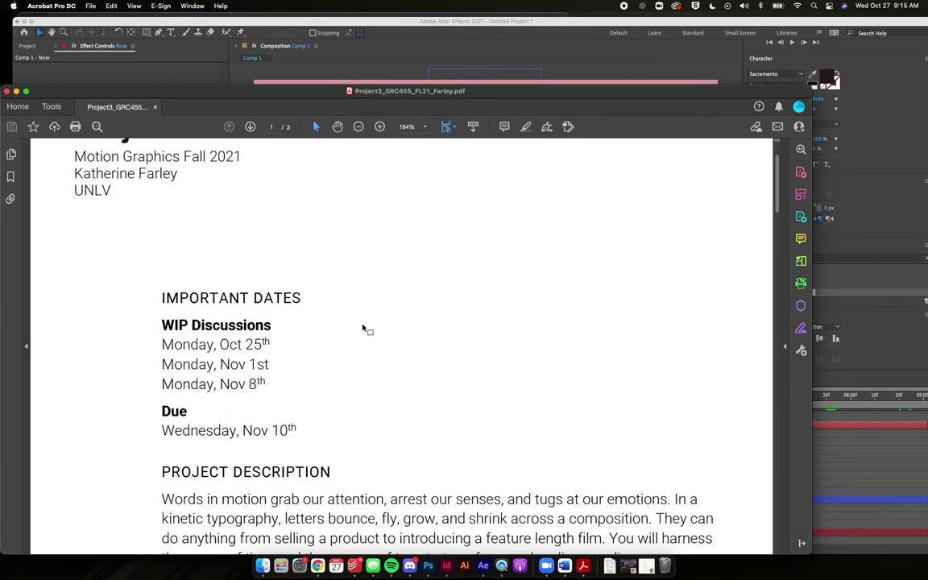
{"action": "scroll", "coordinate": [364, 329], "scroll_direction": "down", "scroll_amount": 4}
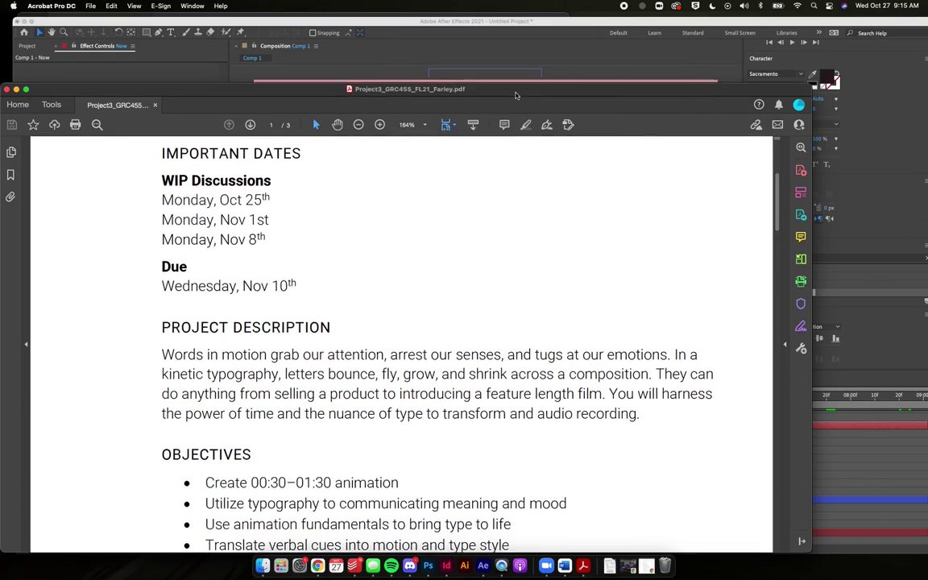
{"action": "left_click_drag", "start_coordinate": [514, 93], "coordinate": [621, 25]}
{"action": "scroll", "coordinate": [565, 312], "scroll_direction": "down", "scroll_amount": 20}
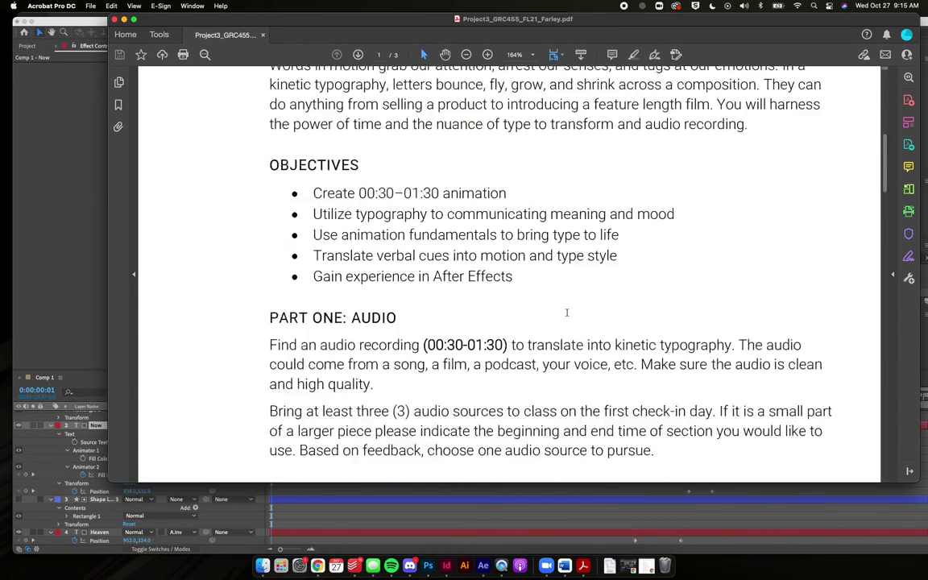
{"action": "scroll", "coordinate": [568, 316], "scroll_direction": "down", "scroll_amount": 10}
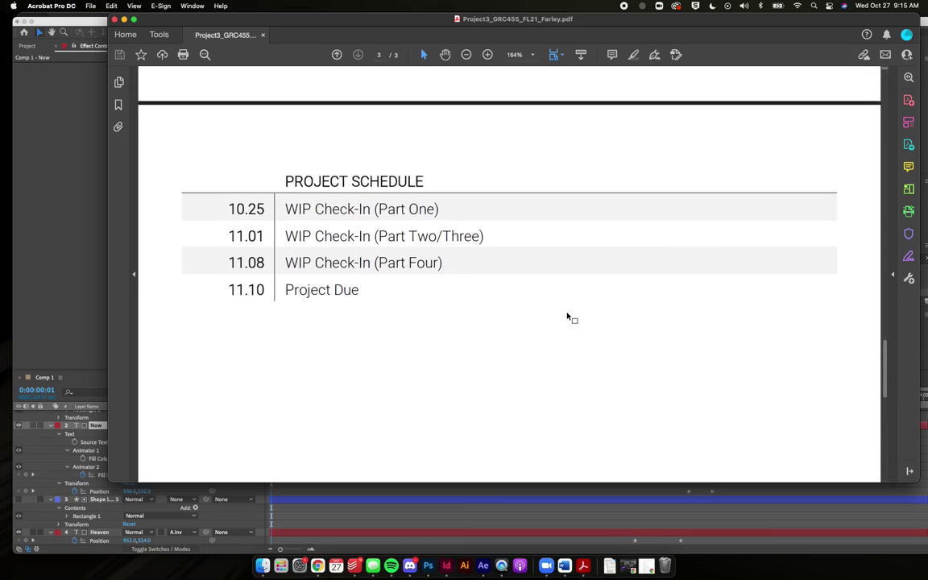
- Review the brief's Part Two storyboard, Part Three assets, and Part Four animation and render requirements
{"action": "scroll", "coordinate": [568, 316], "scroll_direction": "up", "scroll_amount": 10}
{"action": "scroll", "coordinate": [568, 315], "scroll_direction": "down", "scroll_amount": 2}
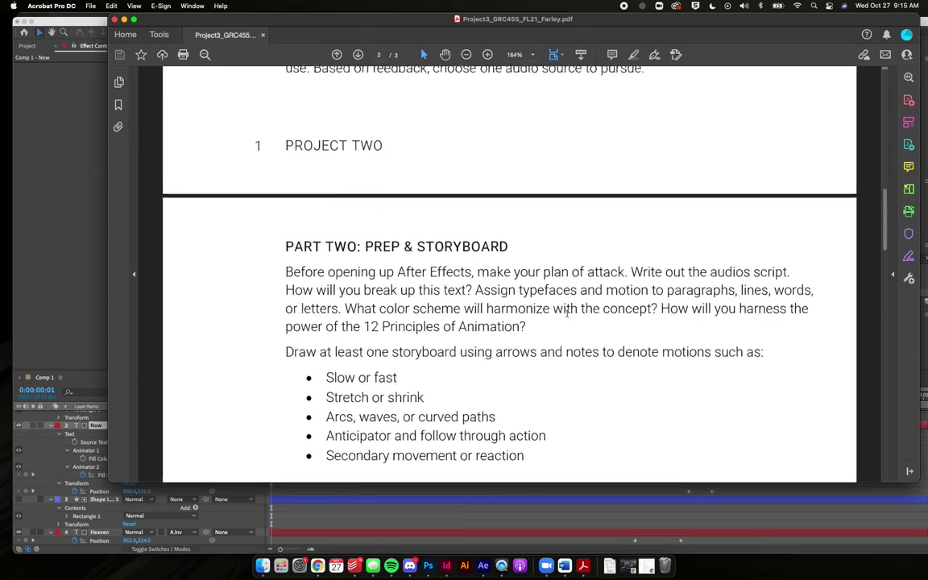
{"action": "scroll", "coordinate": [567, 314], "scroll_direction": "down", "scroll_amount": 5}
{"action": "scroll", "coordinate": [568, 316], "scroll_direction": "down", "scroll_amount": 2}
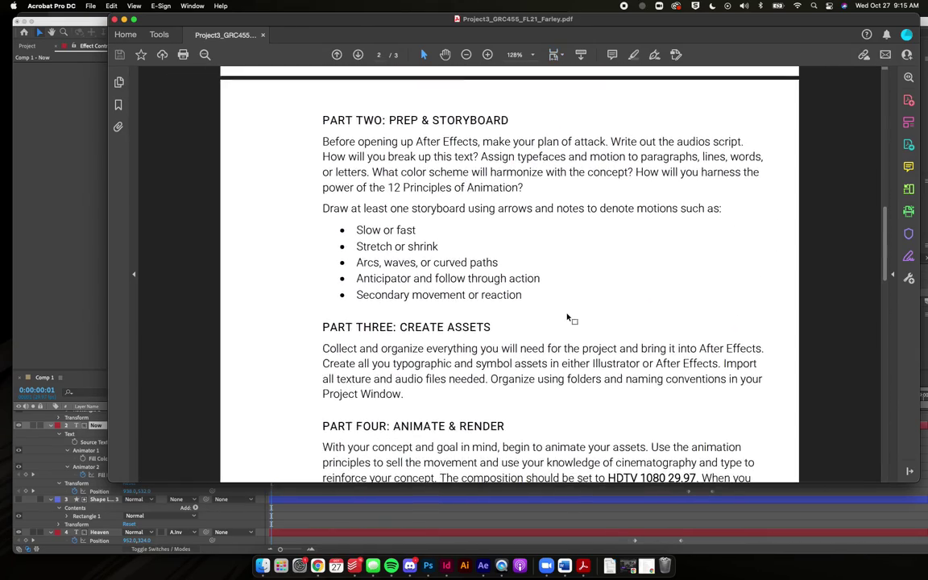
{"action": "scroll", "coordinate": [568, 316], "scroll_direction": "down", "scroll_amount": 2}
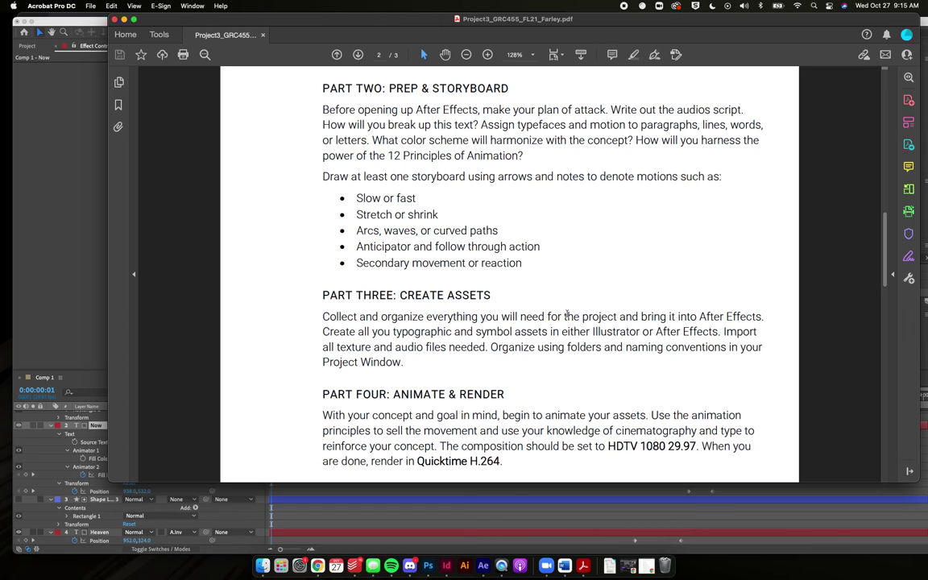
{"action": "scroll", "coordinate": [567, 314], "scroll_direction": "down", "scroll_amount": 1}
{"action": "scroll", "coordinate": [567, 314], "scroll_direction": "up", "scroll_amount": 2}
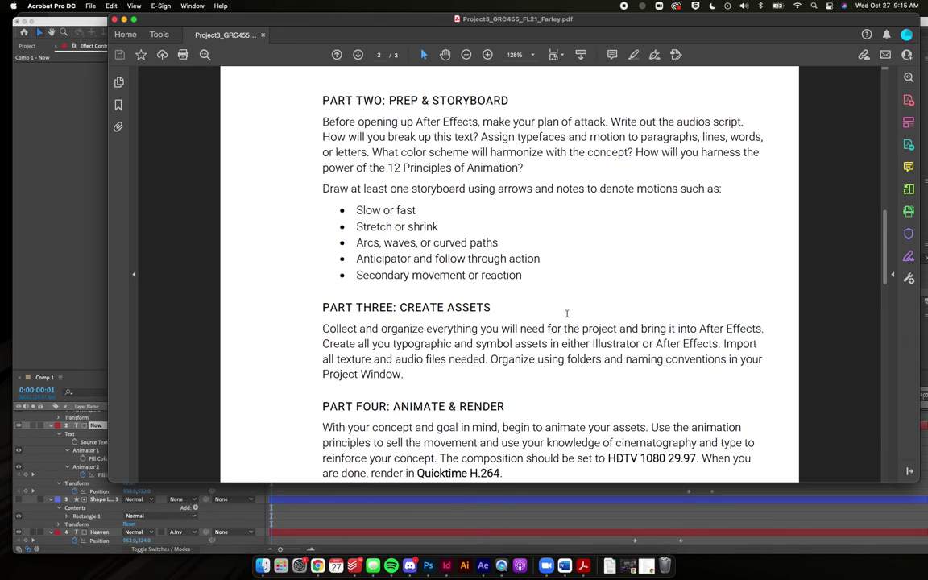